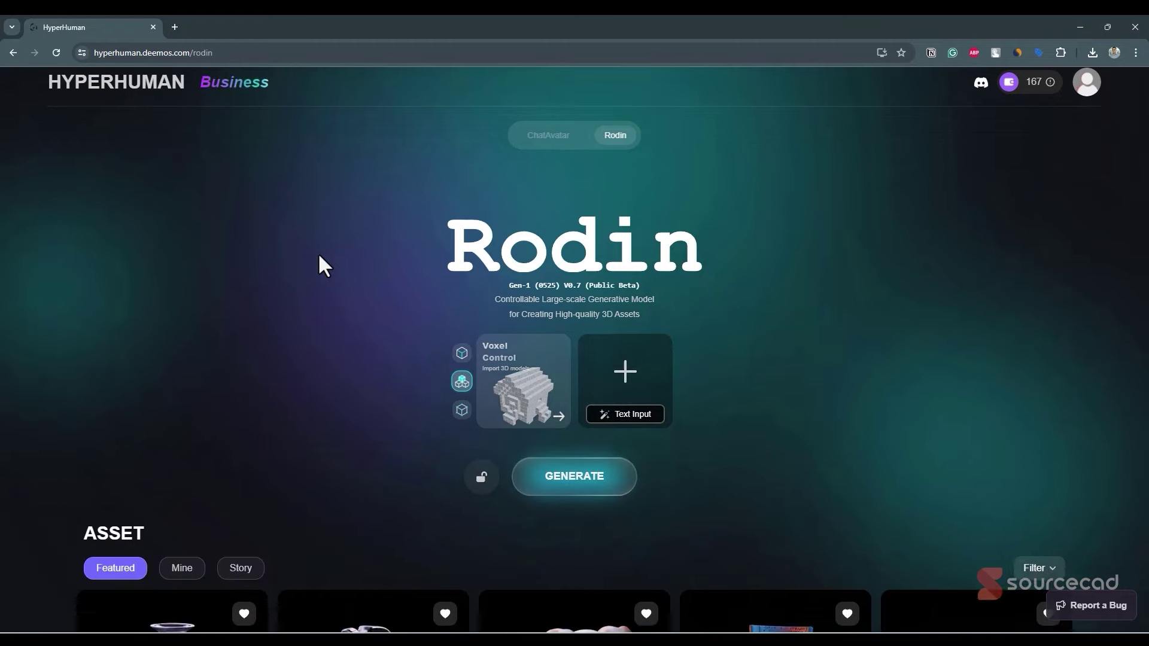
- Browse the featured assets and open the yellow race car model
{"action": "scroll", "coordinate": [319, 256], "scroll_direction": "down", "scroll_amount": 3}
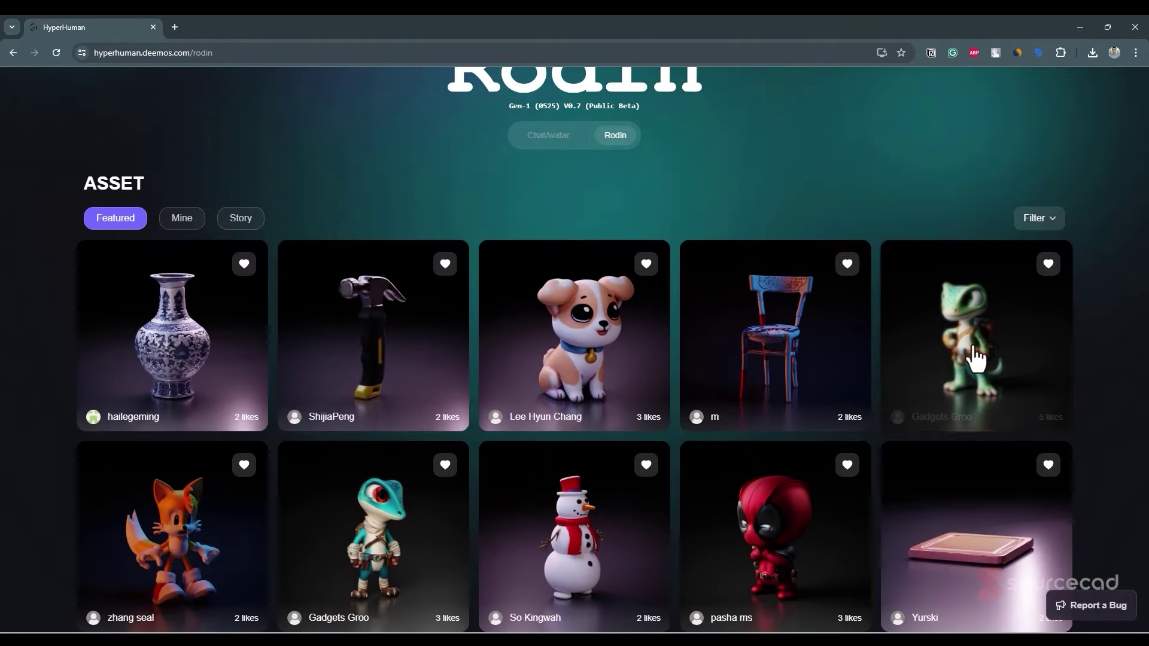
{"action": "scroll", "coordinate": [1104, 328], "scroll_direction": "down", "scroll_amount": 5}
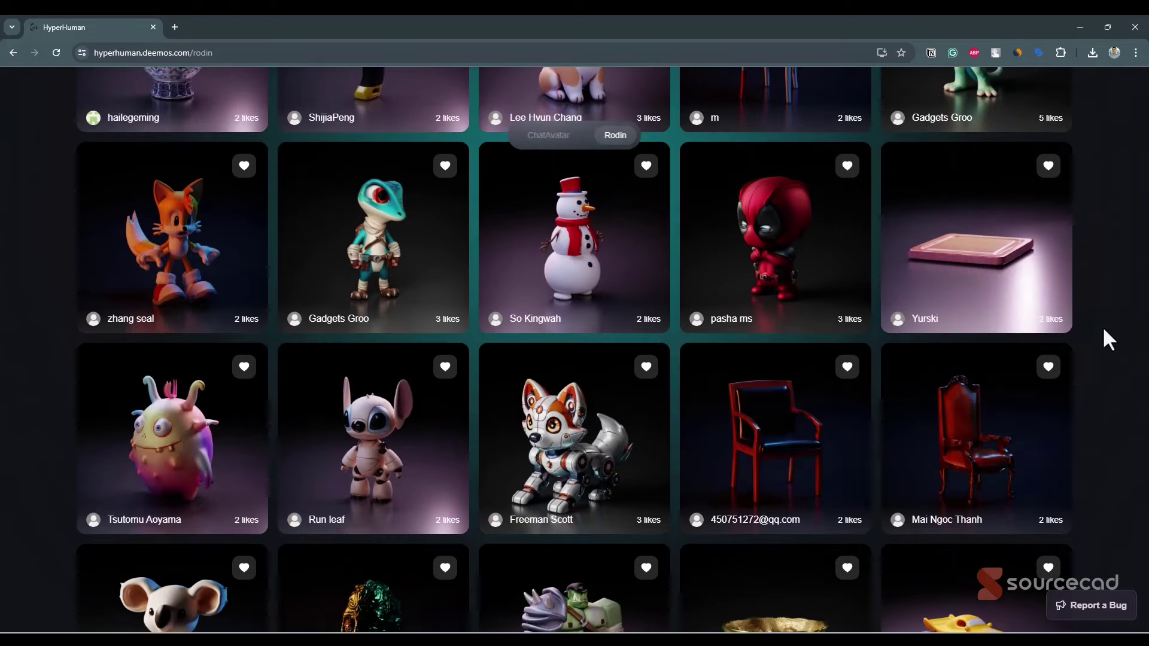
{"action": "scroll", "coordinate": [1104, 331], "scroll_direction": "down", "scroll_amount": 4}
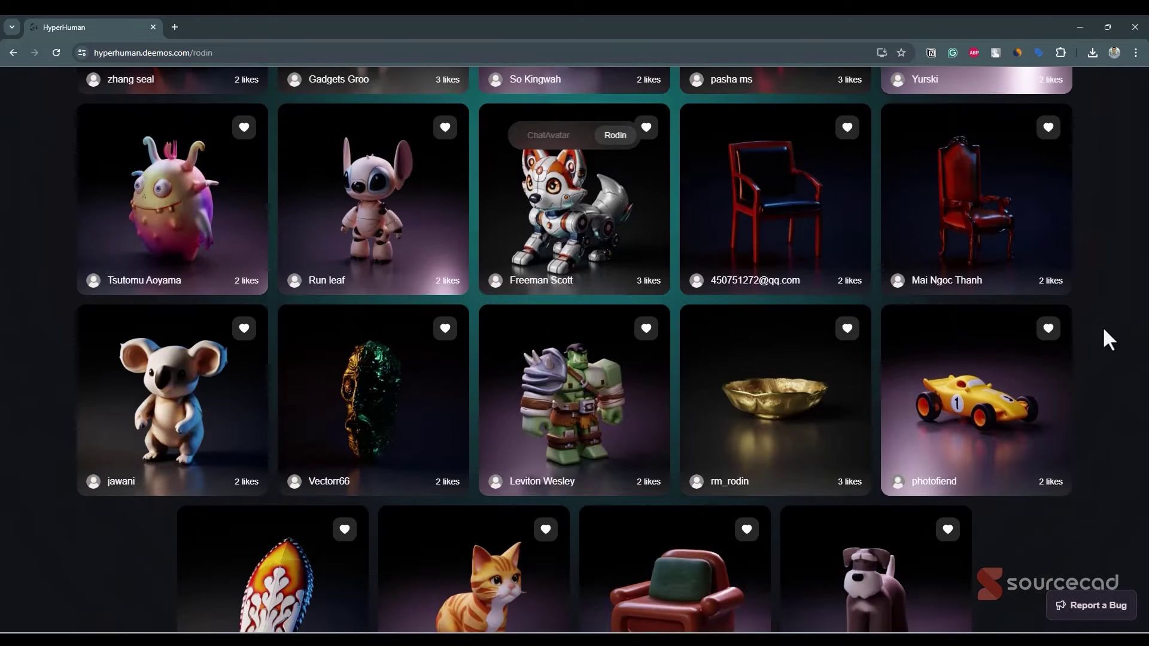
{"action": "left_click", "coordinate": [966, 426]}
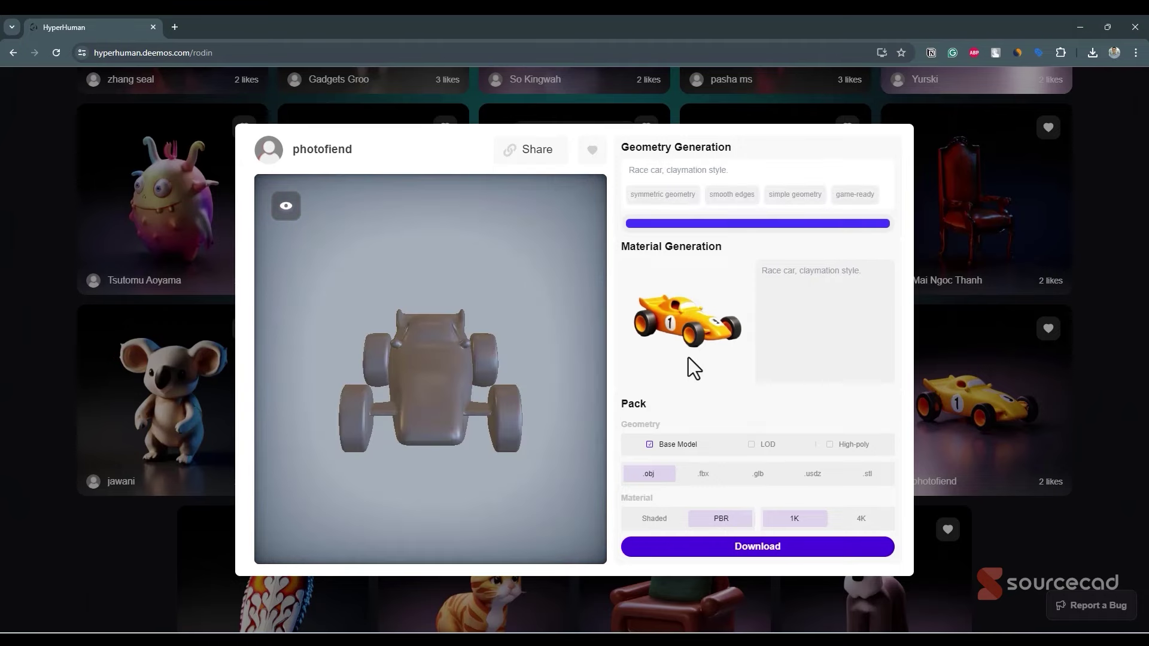
- Preview the race car in the Wireframe and PBR display modes and inspect it from an angled view
{"action": "left_click", "coordinate": [286, 205]}
{"action": "left_click", "coordinate": [303, 239]}
{"action": "left_click", "coordinate": [303, 249]}
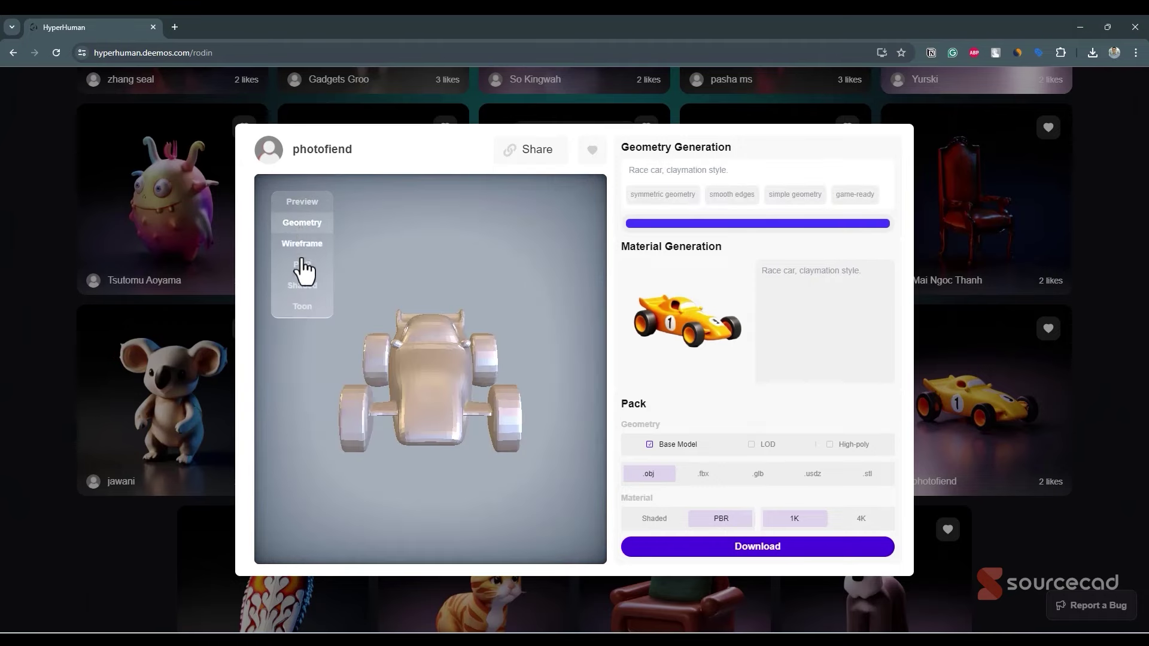
{"action": "left_click", "coordinate": [286, 206]}
{"action": "left_click", "coordinate": [303, 259]}
{"action": "left_click_drag", "start_coordinate": [346, 392], "coordinate": [534, 402]}
{"action": "left_click", "coordinate": [286, 205]}
{"action": "left_click", "coordinate": [319, 275]}
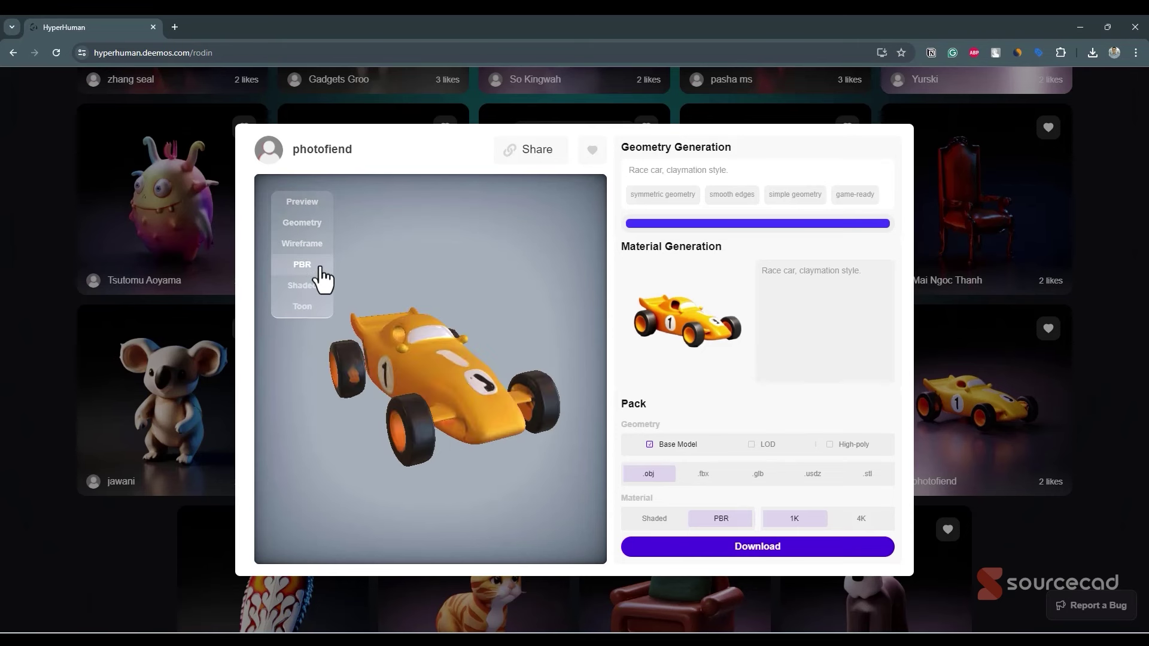
{"action": "left_click_drag", "start_coordinate": [396, 368], "coordinate": [392, 362]}
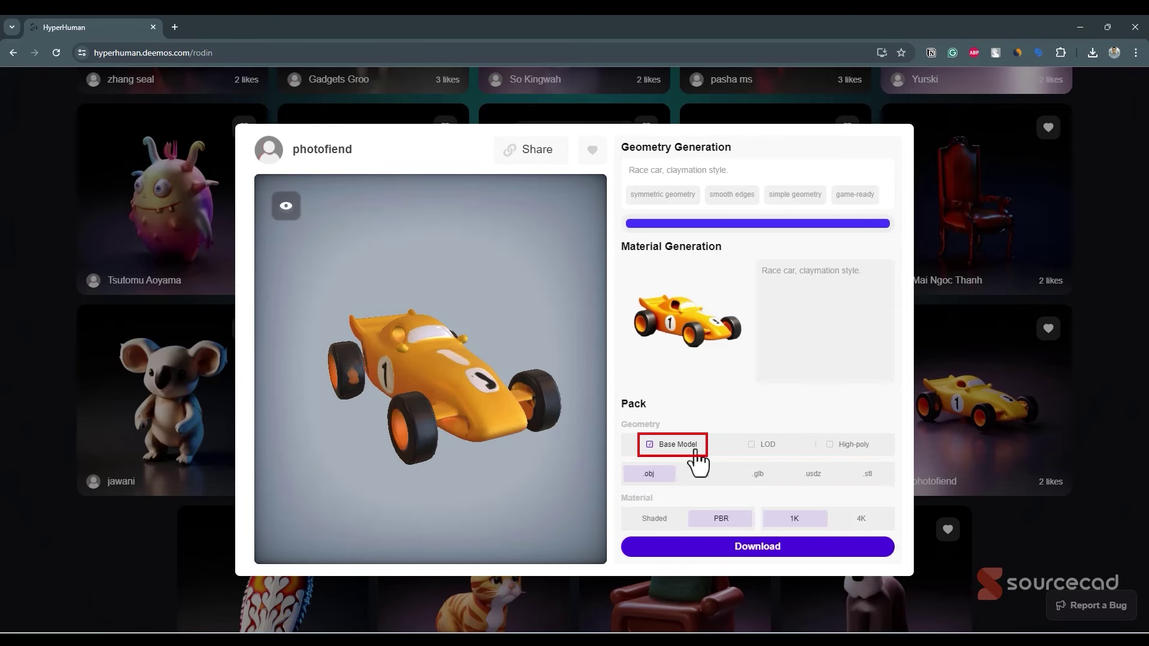
- Select the High-poly geometry option for the race car and close its details
{"action": "left_click", "coordinate": [853, 446]}
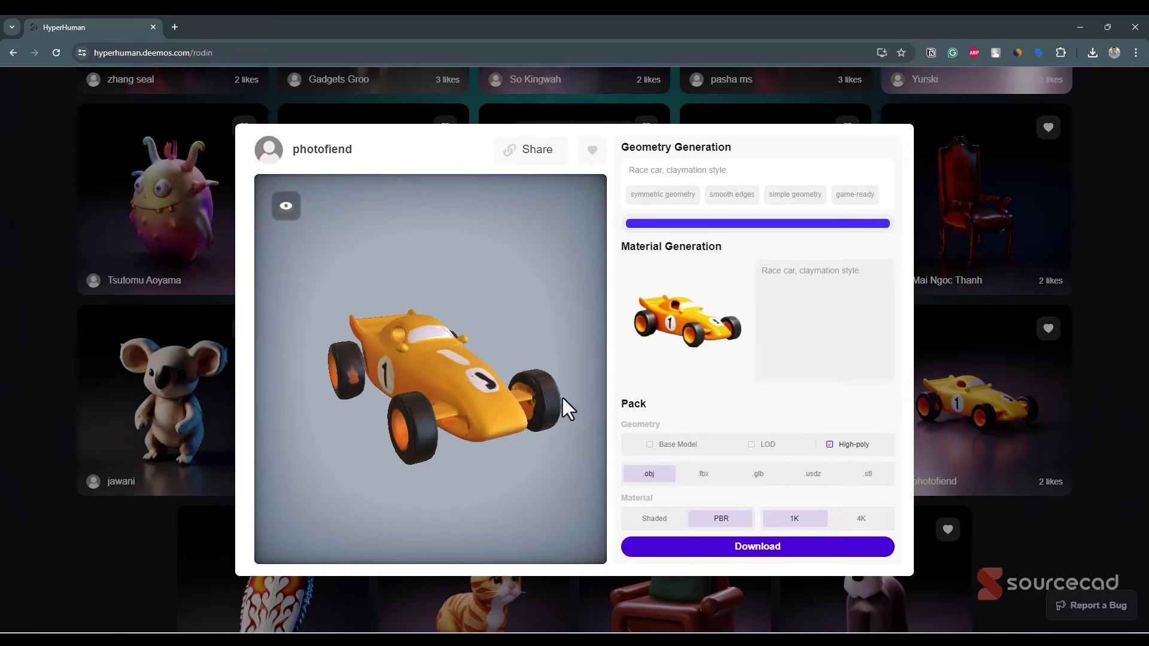
{"action": "left_click", "coordinate": [1102, 264]}
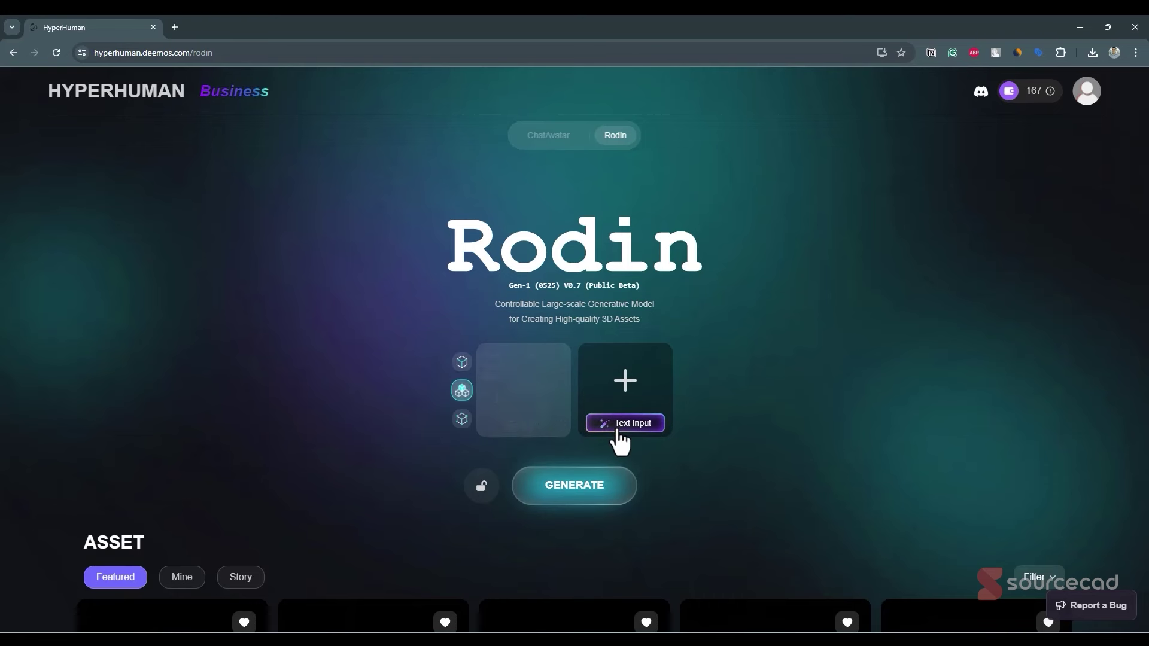
- Generate a 3D model from the jeep image on the Desktop and inspect its preview from several angles
{"action": "left_click", "coordinate": [625, 395]}
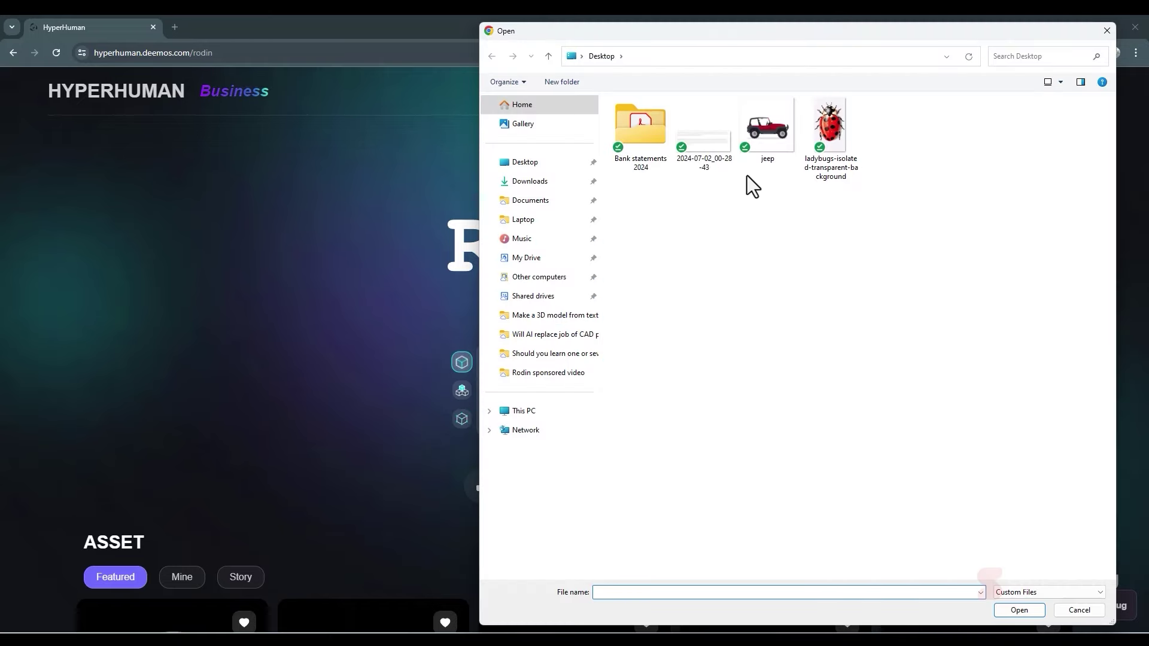
{"action": "double_click", "coordinate": [770, 132]}
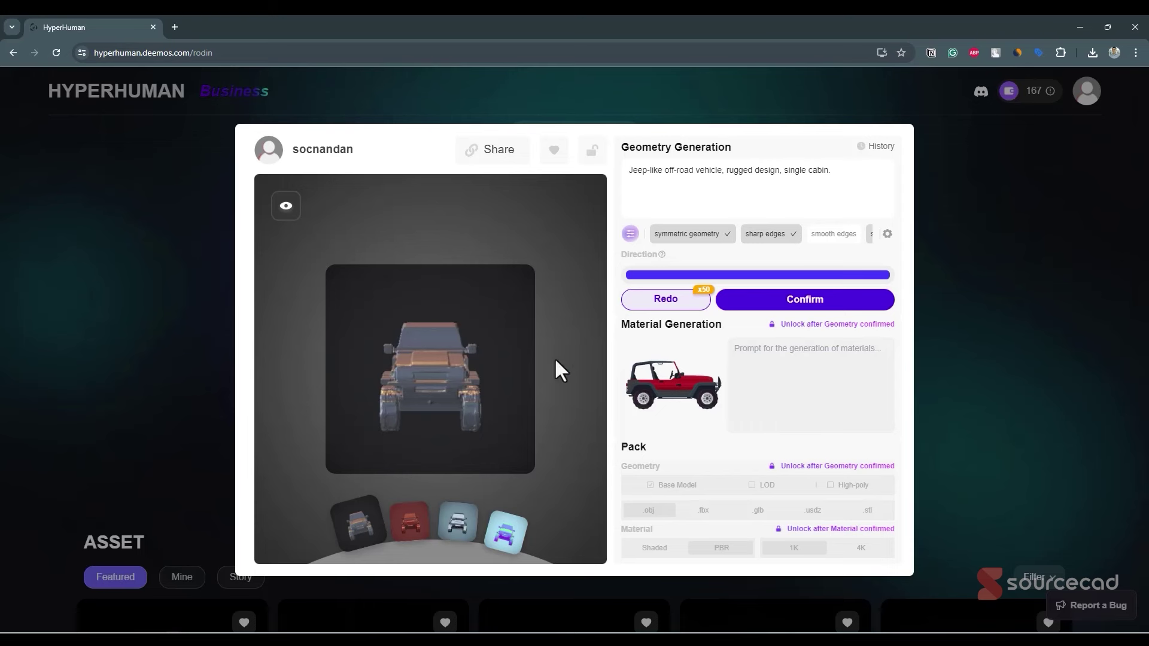
{"action": "mouse_move", "coordinate": [403, 390]}
{"action": "left_mouse_down"}
{"action": "mouse_move", "coordinate": [393, 393]}
{"action": "mouse_move", "coordinate": [403, 400]}
{"action": "left_mouse_up"}
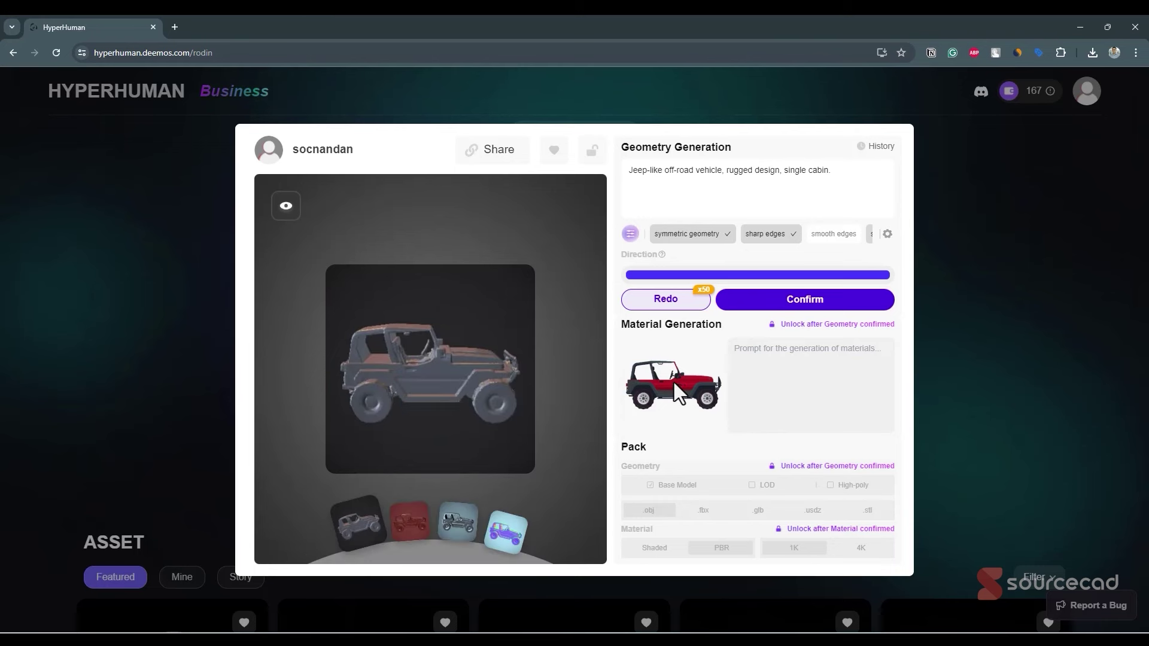
{"action": "mouse_move", "coordinate": [508, 405]}
{"action": "left_mouse_down"}
{"action": "mouse_move", "coordinate": [462, 418]}
{"action": "mouse_move", "coordinate": [502, 420]}
{"action": "left_mouse_up"}
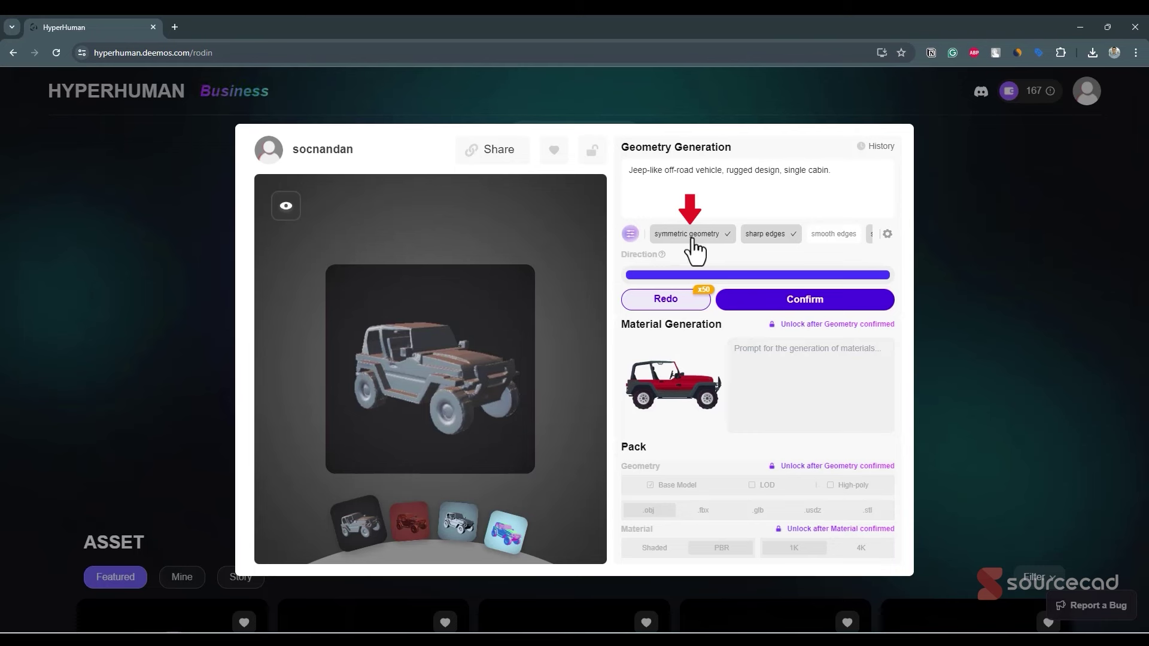
- Try switching the sharp edges tag off and the complex geometry tag on, and restore the original tag selection
{"action": "left_click", "coordinate": [779, 239]}
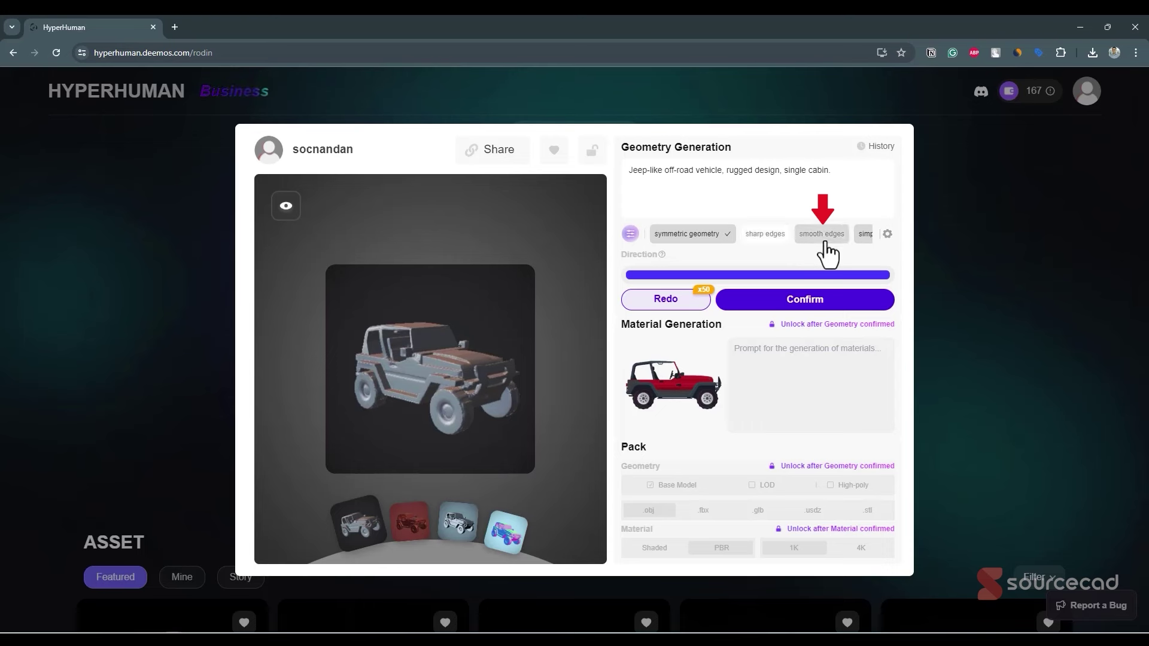
{"action": "left_click", "coordinate": [784, 239]}
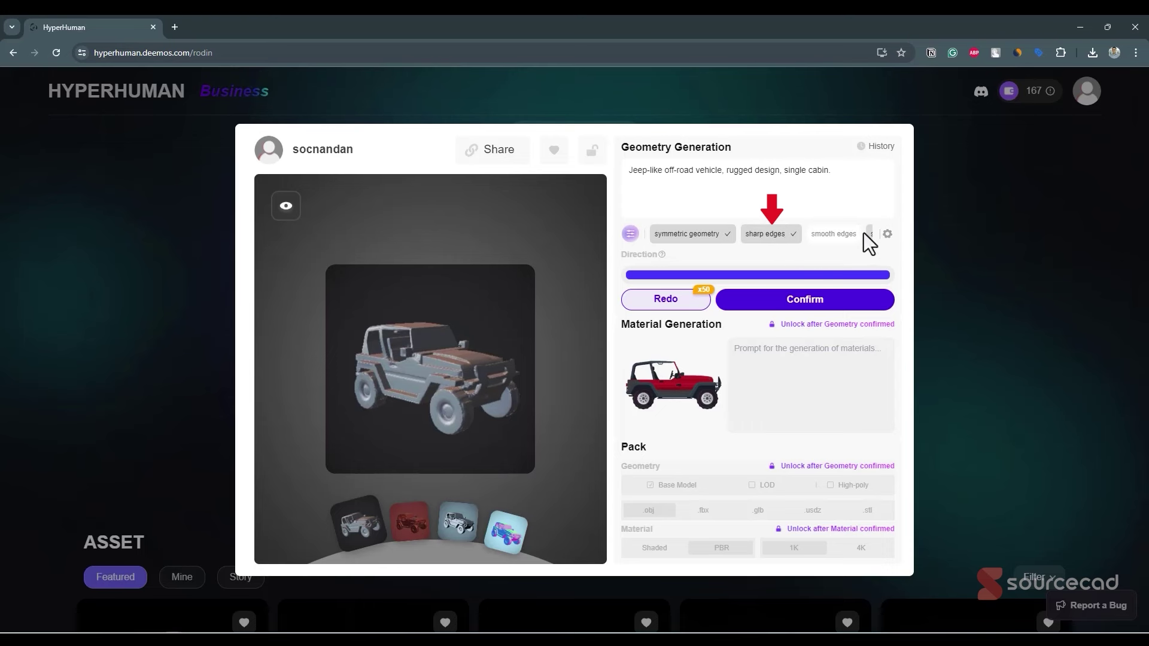
{"action": "left_click", "coordinate": [844, 234]}
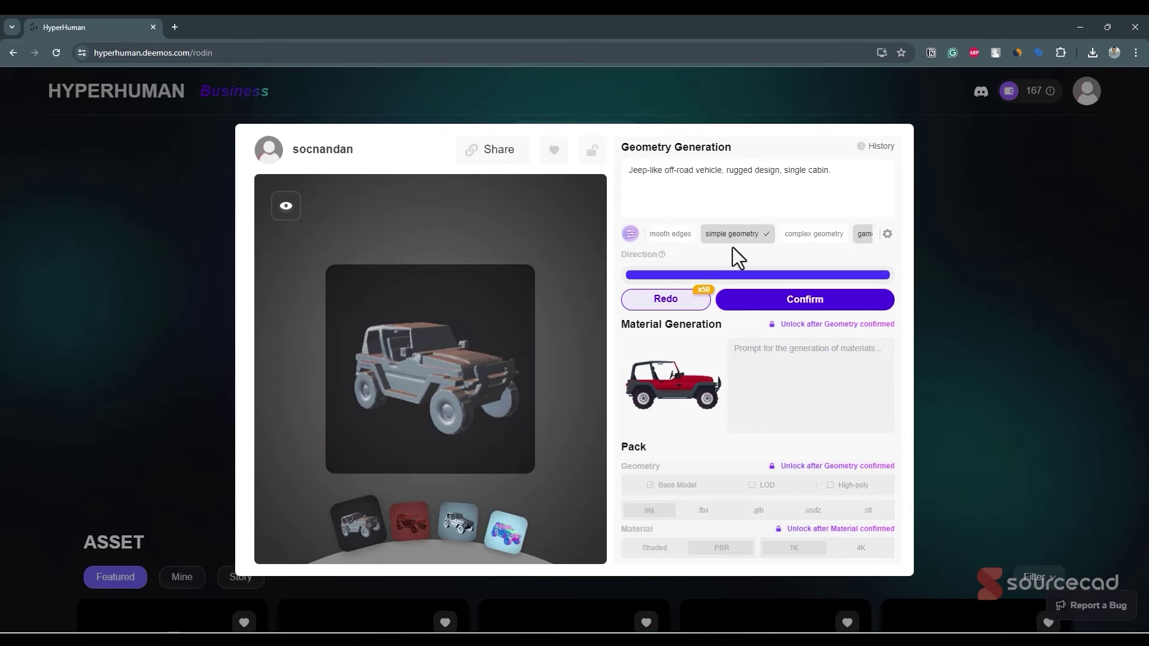
{"action": "left_click", "coordinate": [831, 237]}
{"action": "left_click", "coordinate": [815, 238]}
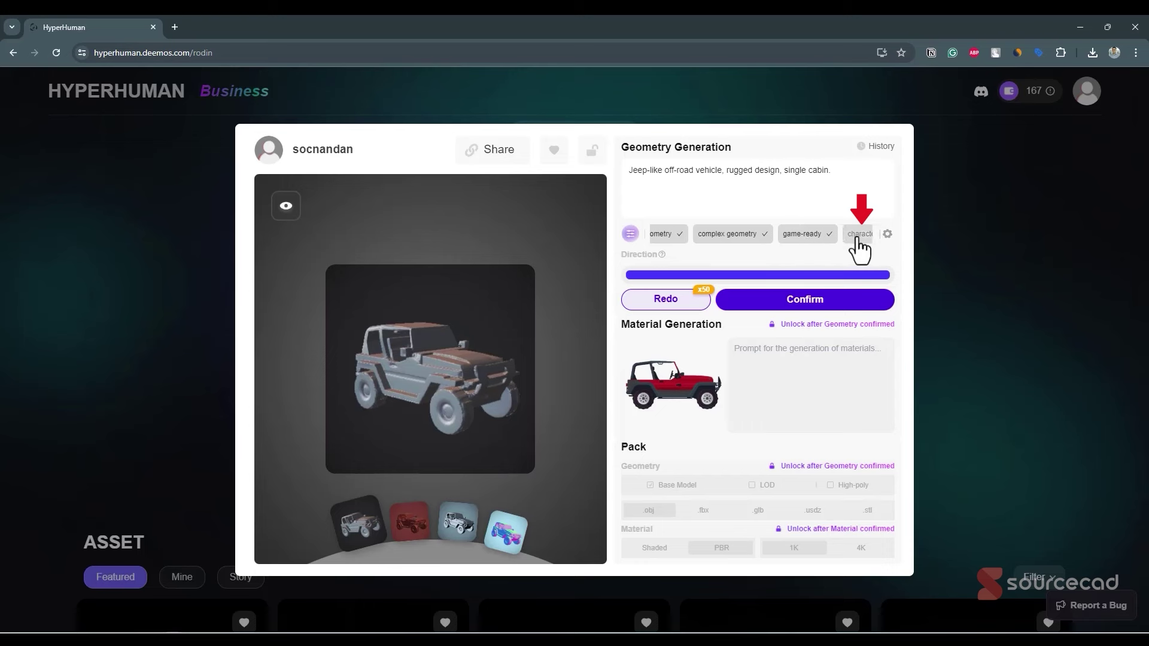
{"action": "left_click", "coordinate": [742, 238]}
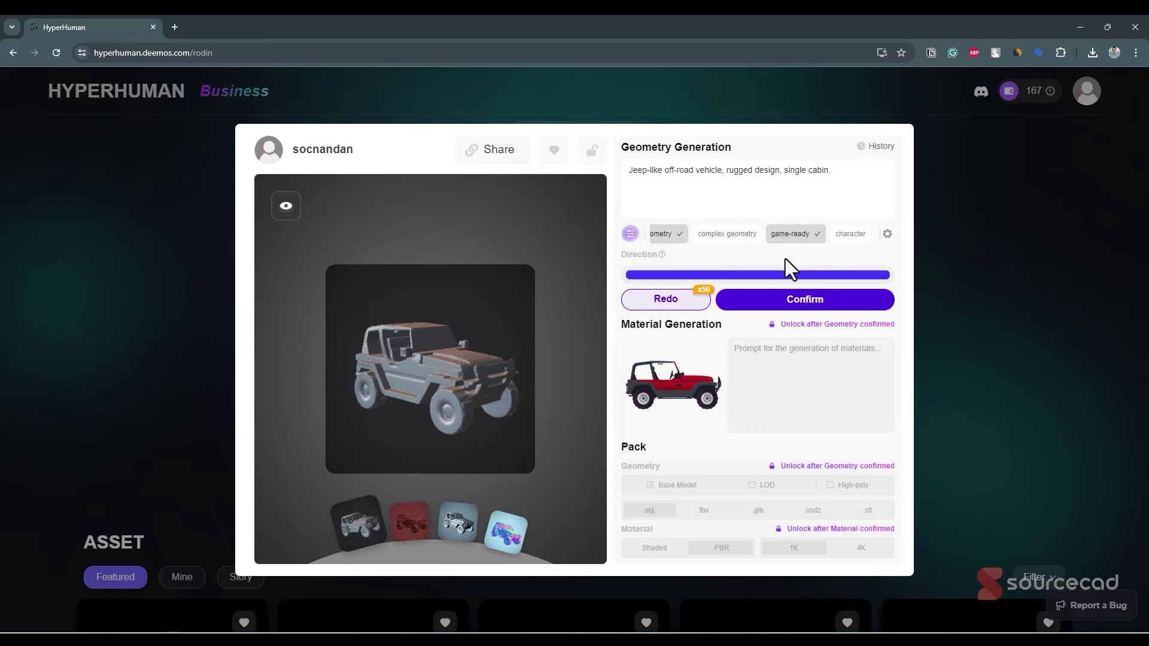
{"action": "scroll", "coordinate": [844, 257], "scroll_direction": "left", "scroll_amount": 2}
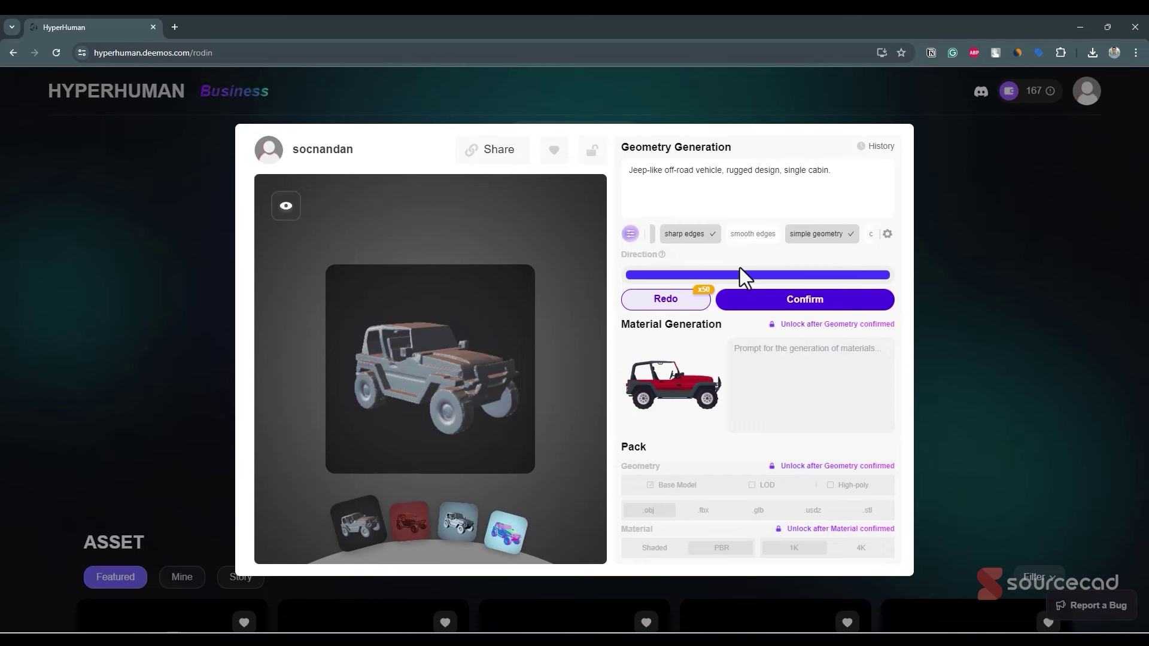
- Redo the jeep's geometry generation with the same text prompt
{"action": "left_click", "coordinate": [838, 175]}
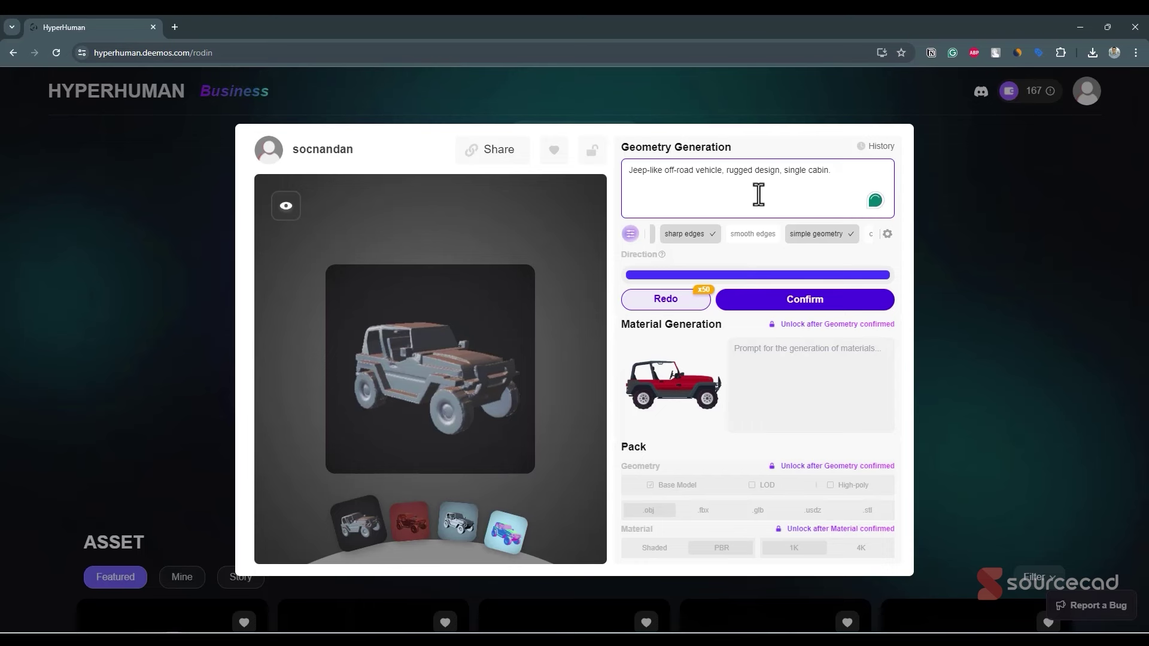
{"action": "left_click_drag", "start_coordinate": [626, 172], "coordinate": [850, 176]}
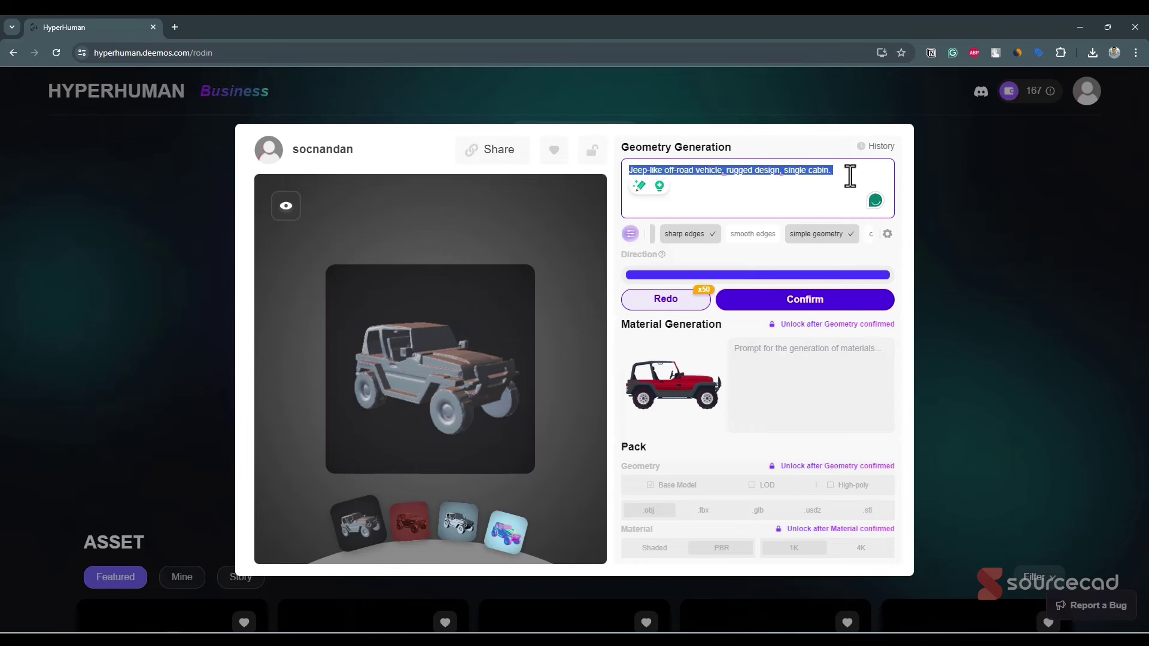
{"action": "left_click", "coordinate": [850, 176]}
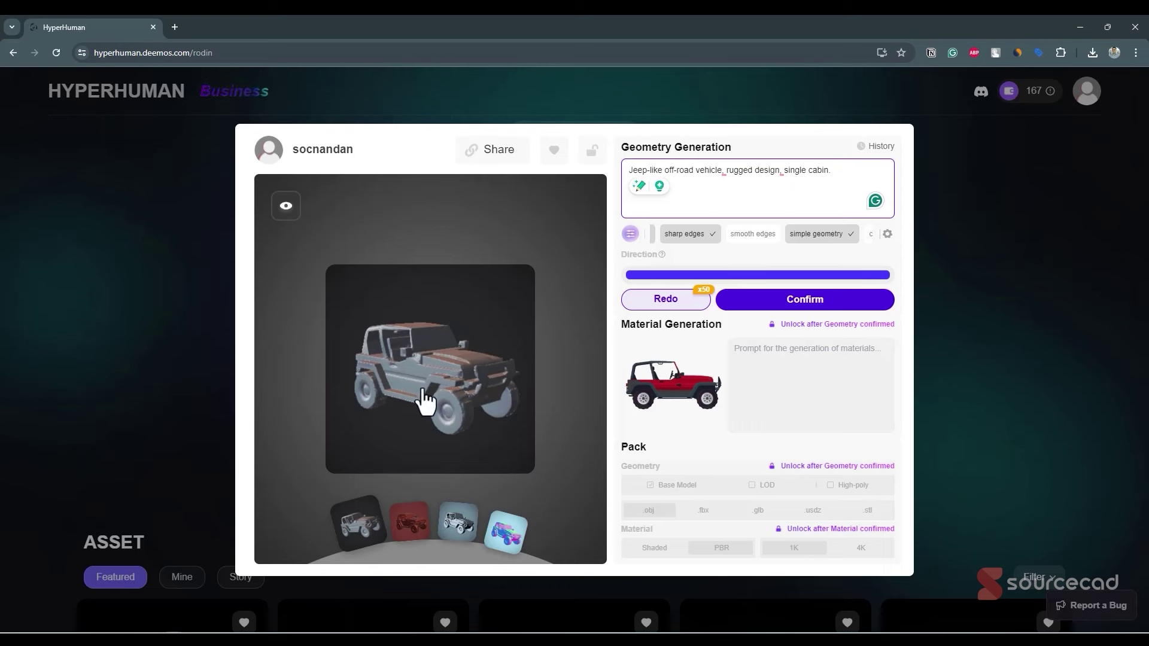
{"action": "left_click", "coordinate": [694, 295]}
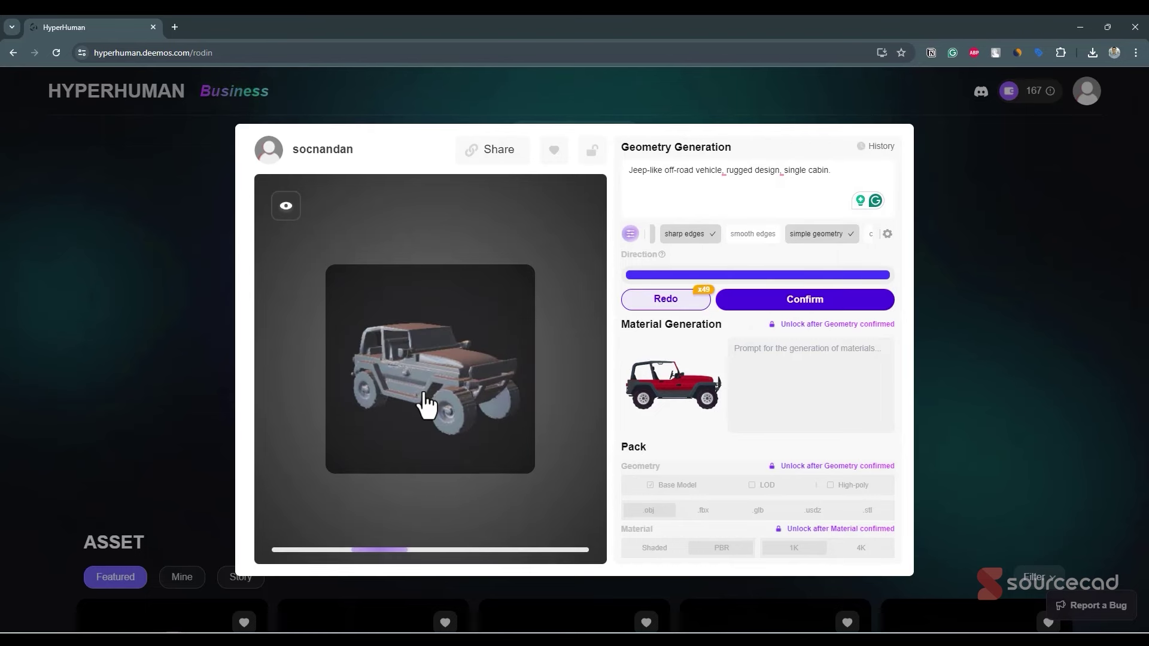
- Compare the earlier jeep version in the geometry history with the regenerated one, and return to the regenerated version
{"action": "left_click", "coordinate": [880, 148]}
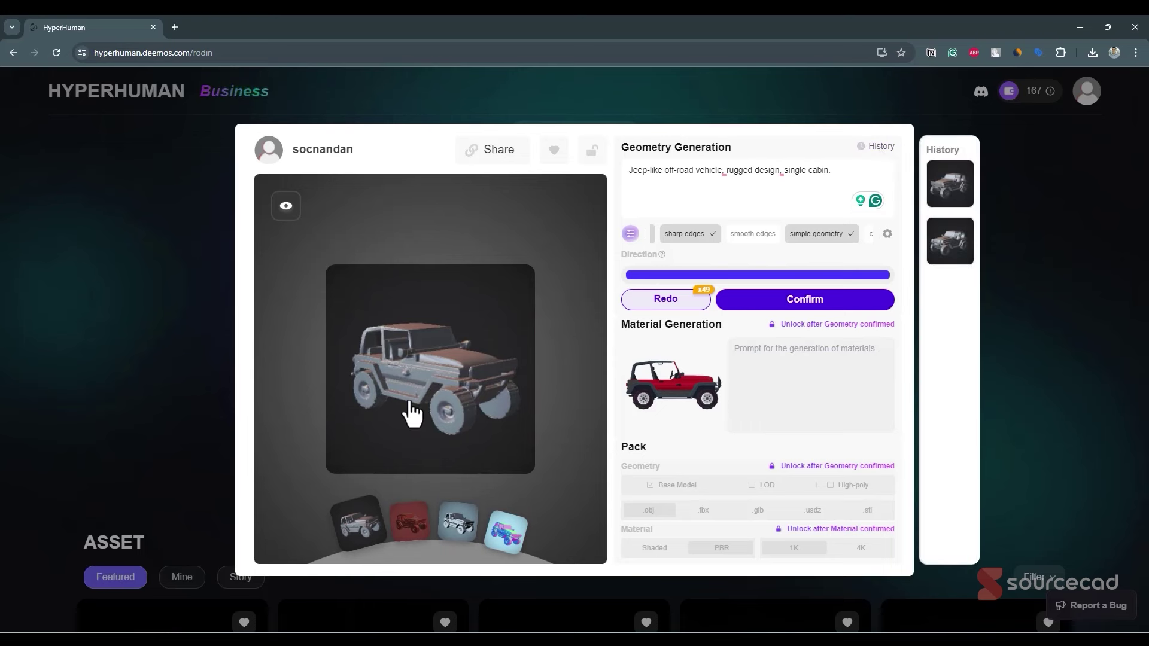
{"action": "left_click", "coordinate": [950, 245]}
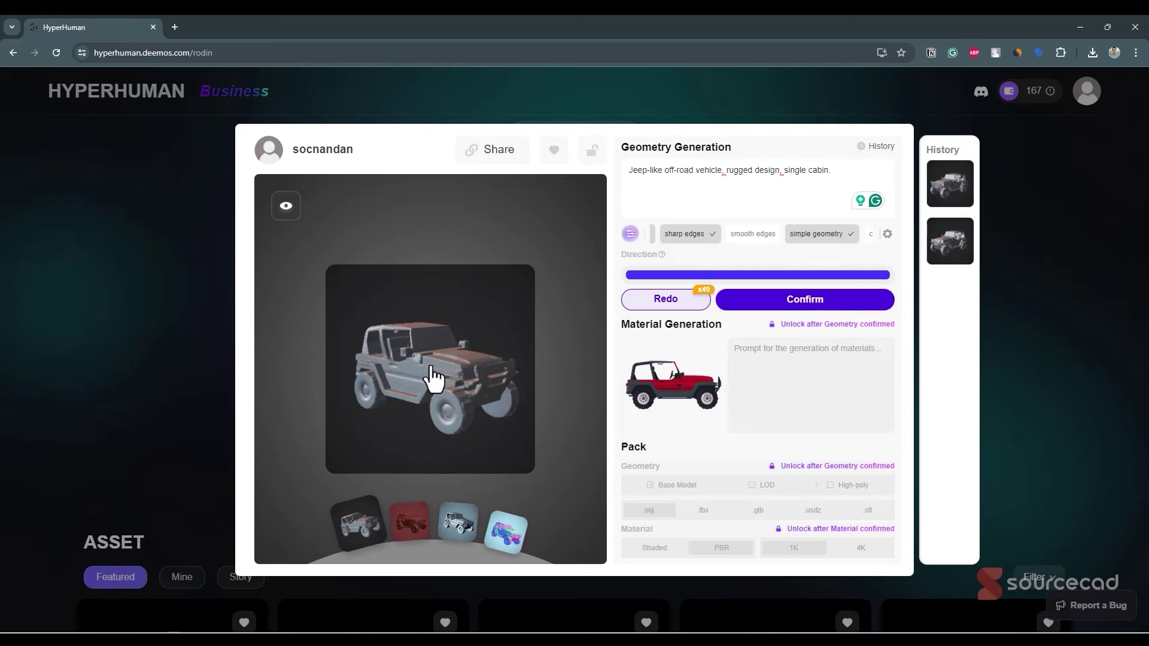
{"action": "left_click", "coordinate": [784, 171]}
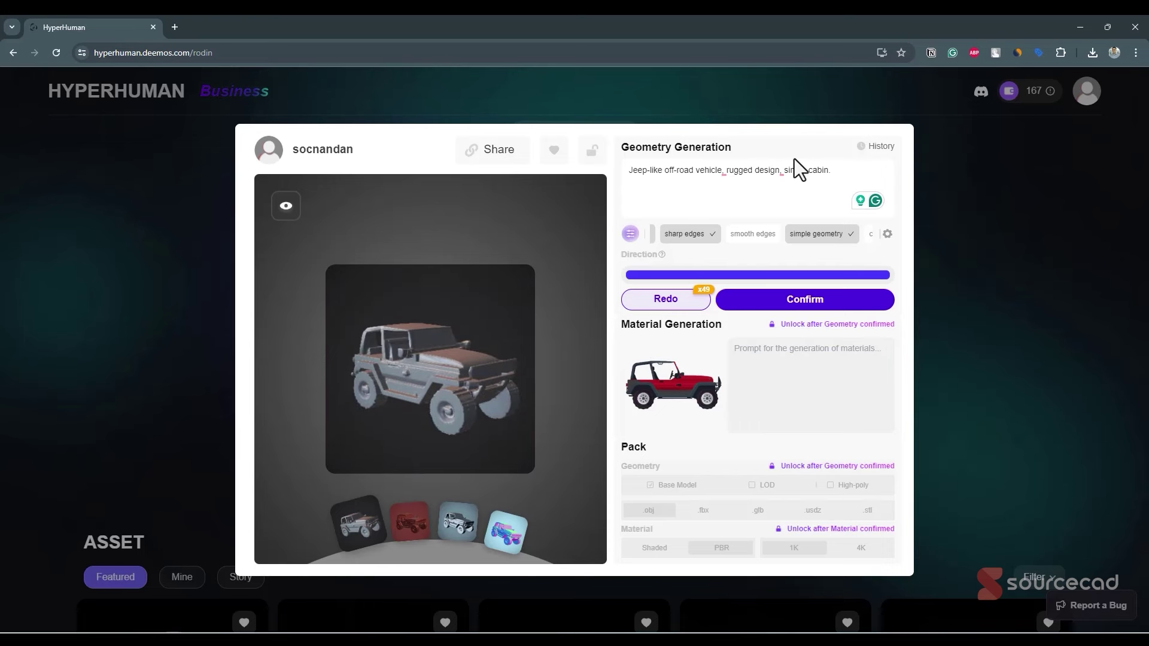
- Enable Hyper, set the polygon count to 30000 and confirm the jeep's geometry
{"action": "mouse_move", "coordinate": [822, 315]}
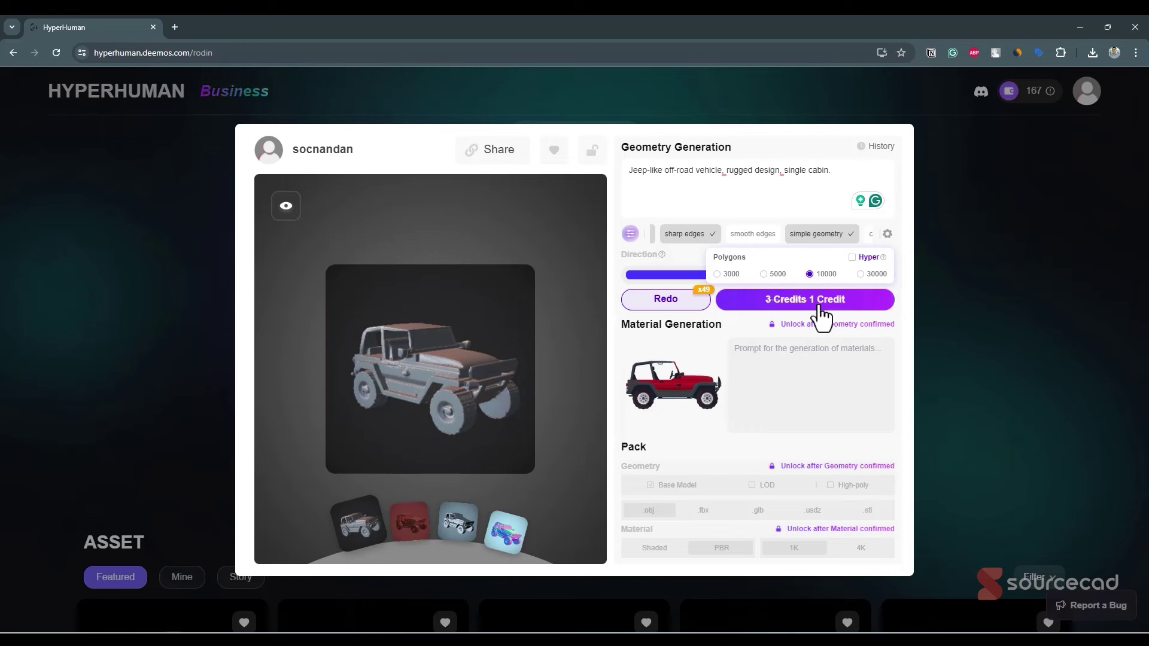
{"action": "mouse_move", "coordinate": [885, 259]}
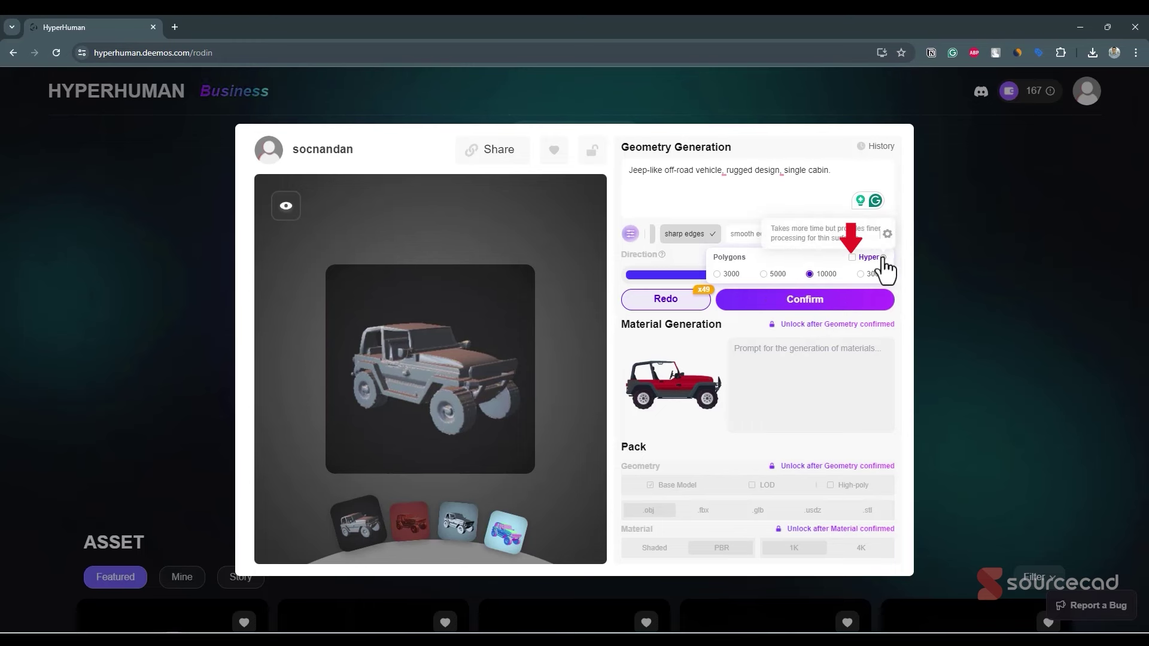
{"action": "left_click", "coordinate": [851, 258]}
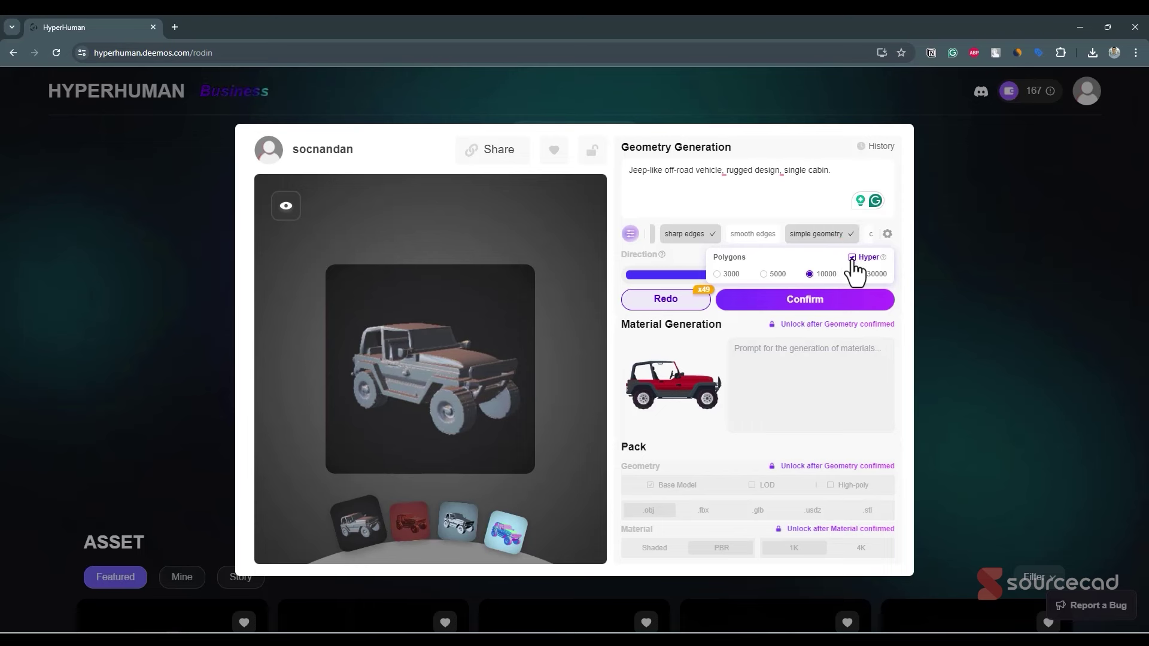
{"action": "left_click", "coordinate": [861, 274]}
{"action": "left_click", "coordinate": [822, 301]}
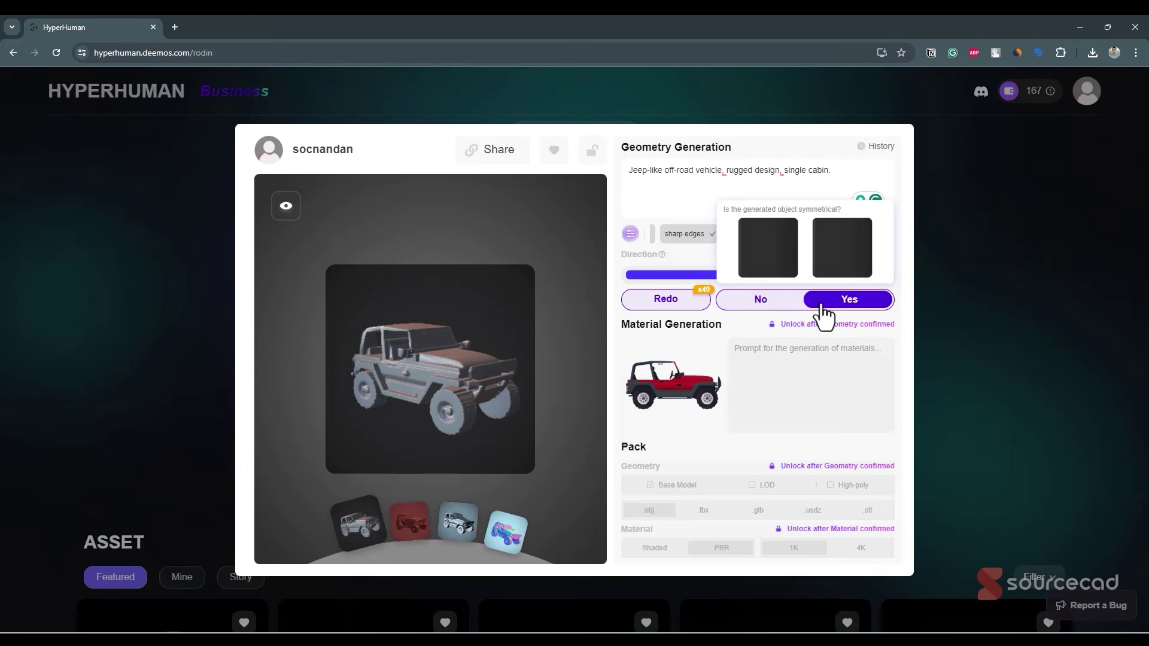
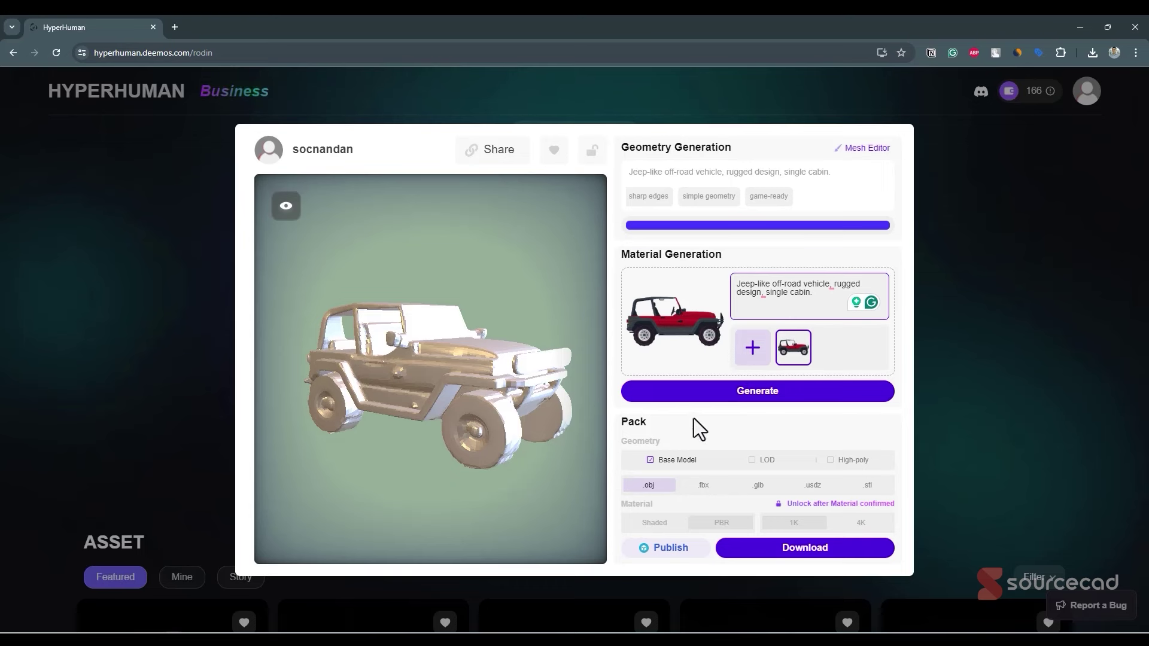
- Set the PBR Temperature to 7.5 and generate the jeep's material
{"action": "mouse_move", "coordinate": [819, 404]}
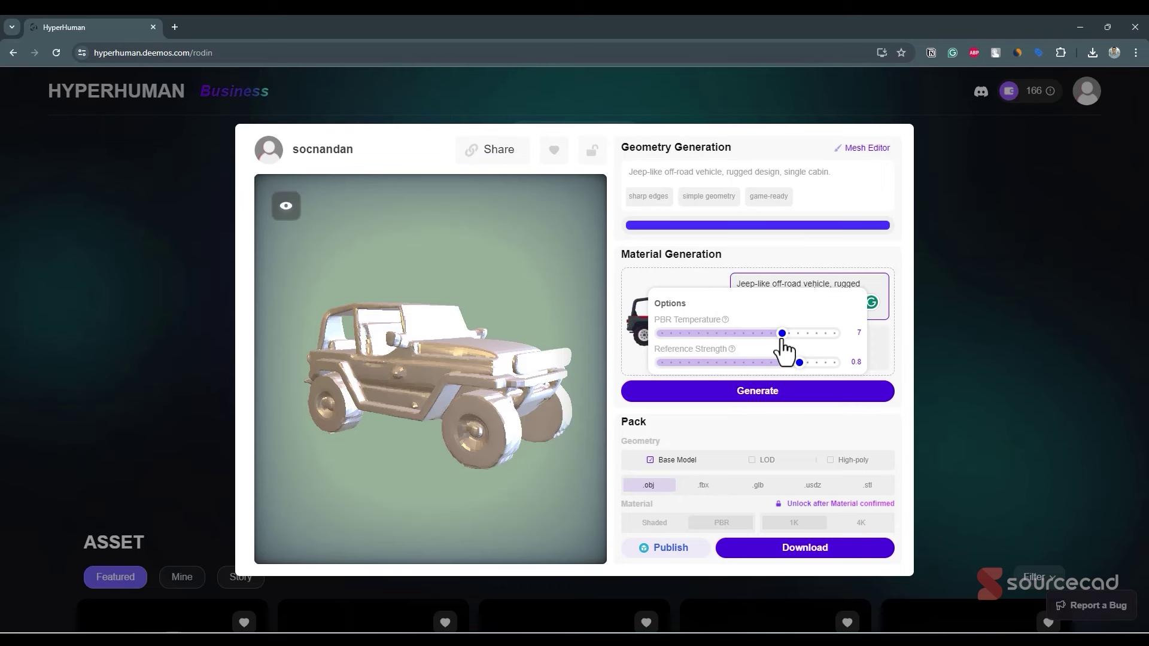
{"action": "left_click_drag", "start_coordinate": [781, 340], "coordinate": [818, 339]}
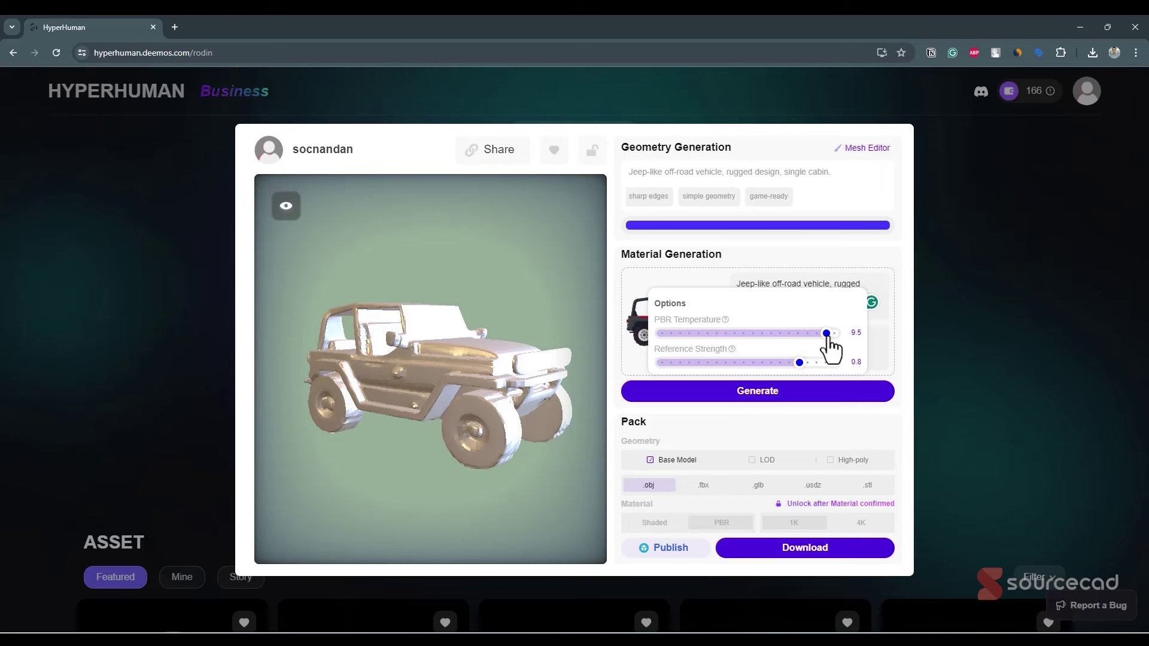
{"action": "left_click_drag", "start_coordinate": [830, 338], "coordinate": [789, 340]}
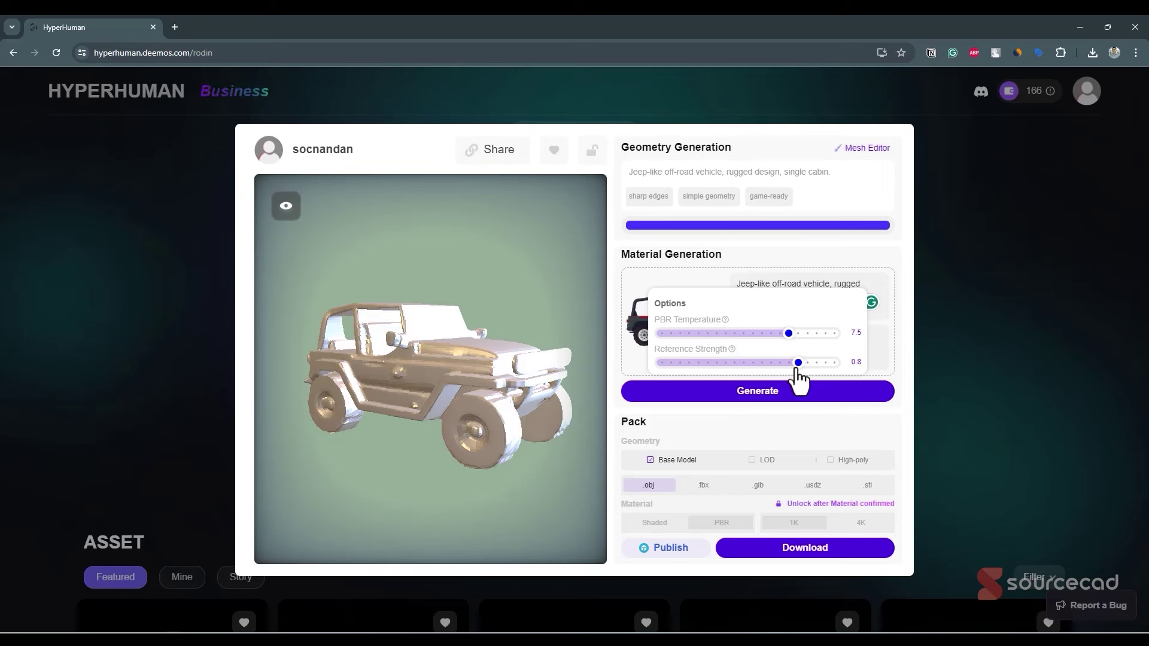
{"action": "left_click", "coordinate": [781, 394]}
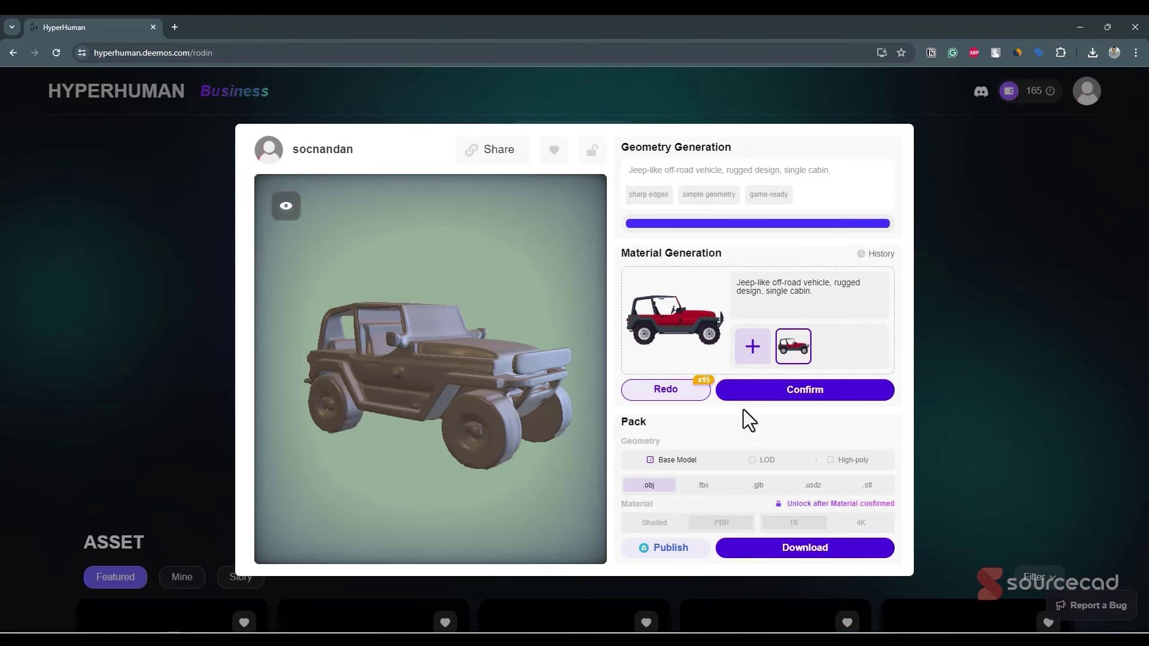
- Confirm the jeep's generated material and download the High-poly geometry in .stl format
{"action": "left_click", "coordinate": [833, 394]}
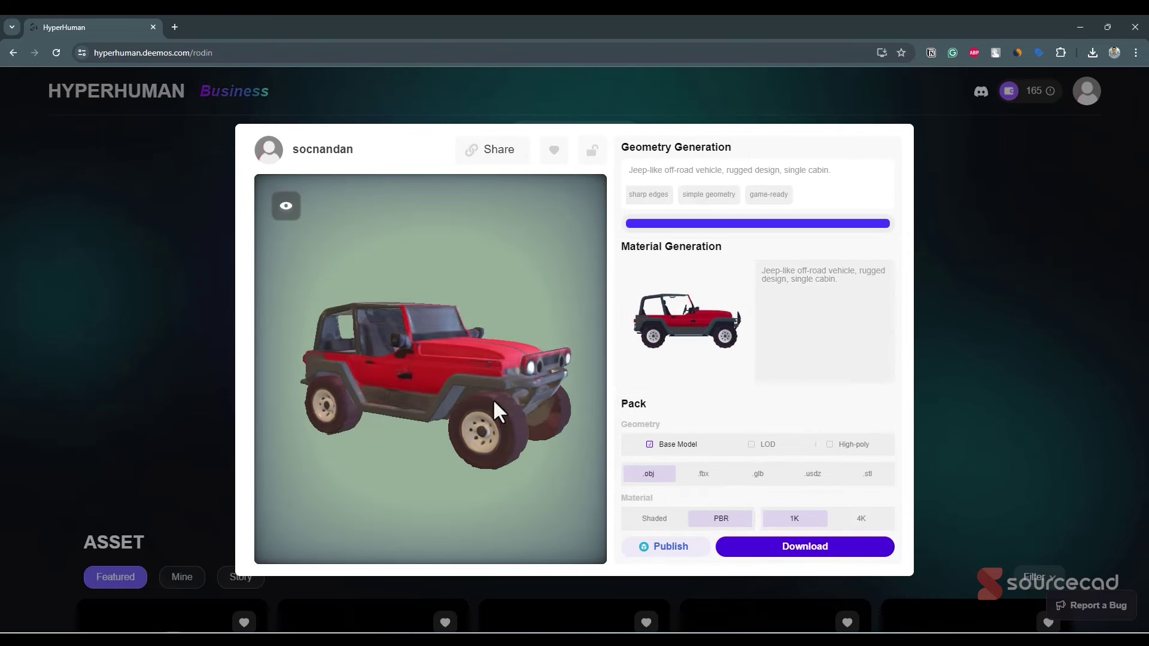
{"action": "left_click_drag", "start_coordinate": [531, 404], "coordinate": [386, 423]}
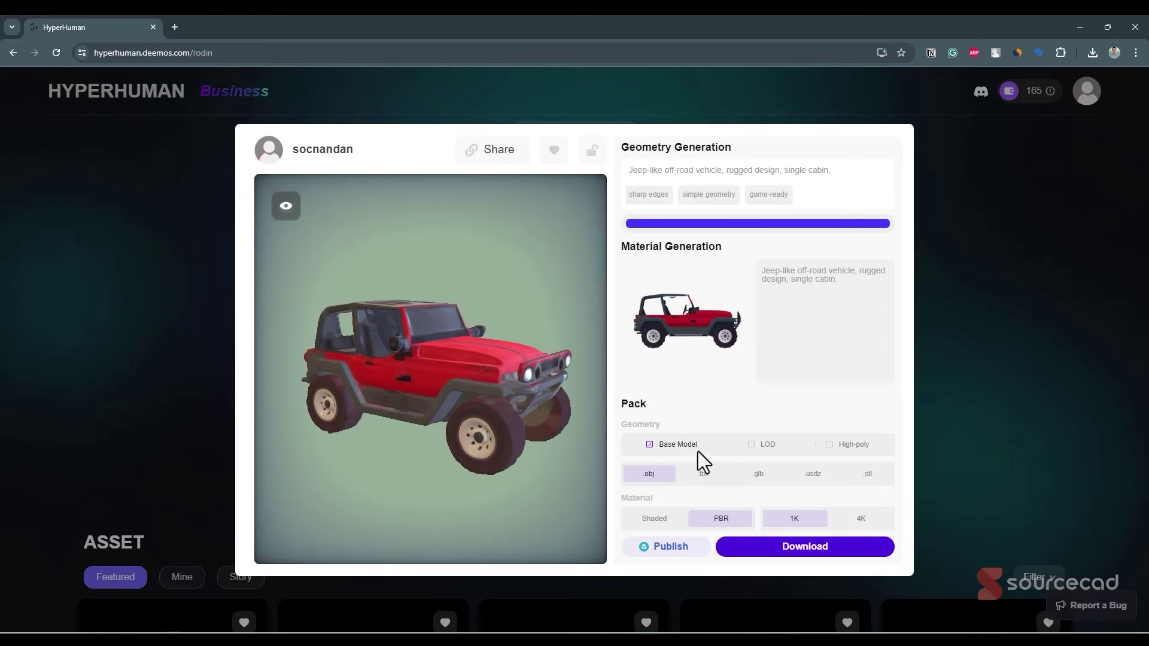
{"action": "left_click", "coordinate": [851, 451]}
{"action": "left_click", "coordinate": [866, 476]}
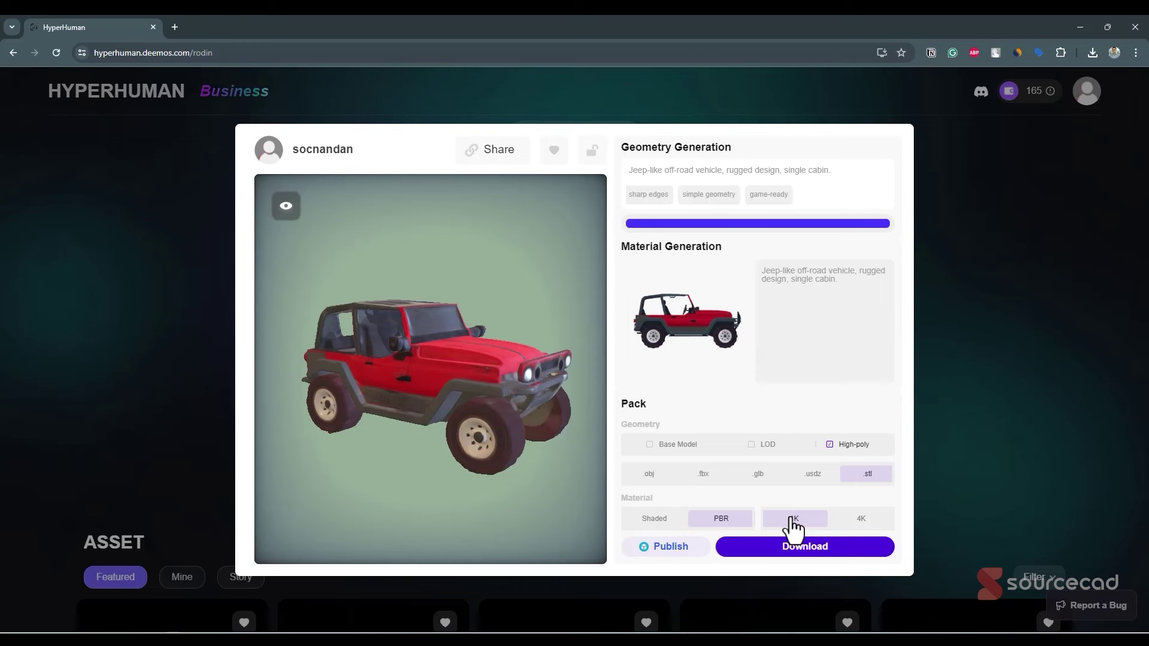
{"action": "left_click", "coordinate": [803, 551]}
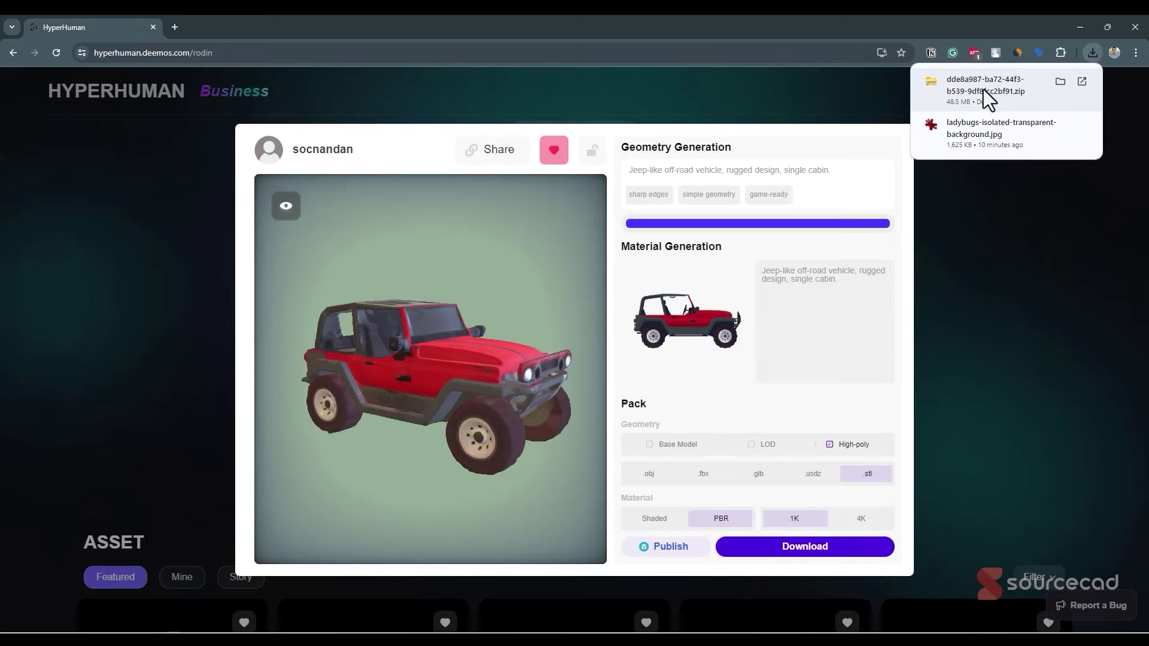
- Open the downloaded zip archive and copy its highpoly file to the desktop
{"action": "left_click", "coordinate": [983, 89]}
{"action": "left_click", "coordinate": [1106, 23]}
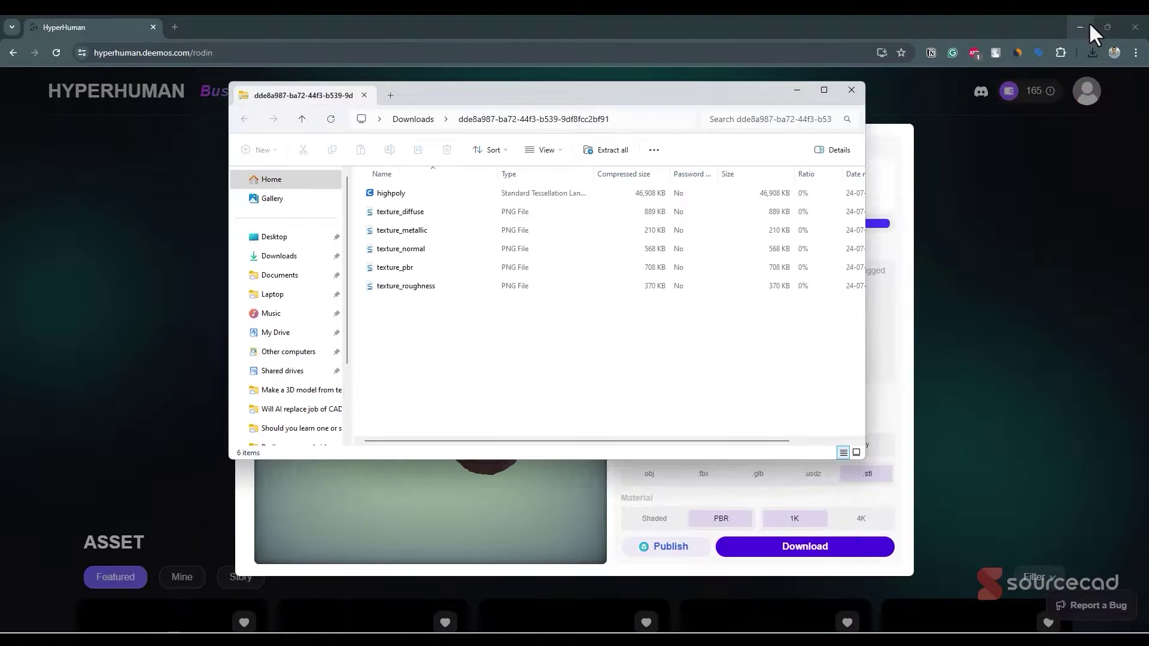
{"action": "left_click", "coordinate": [1089, 21]}
{"action": "left_click", "coordinate": [1079, 21]}
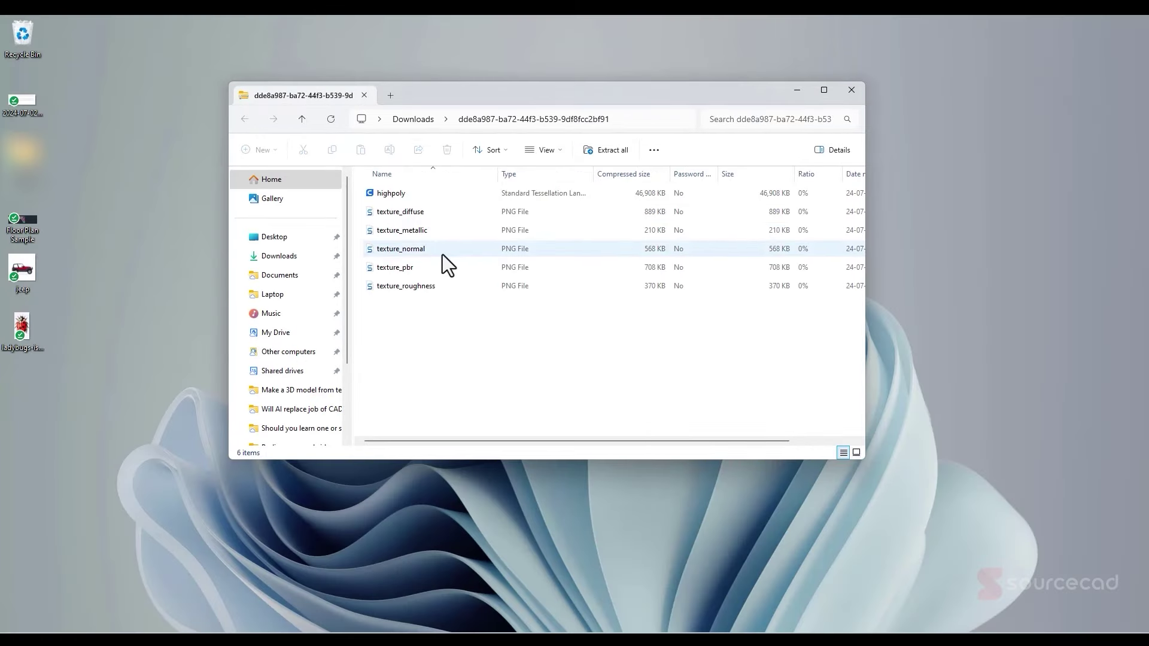
{"action": "left_click", "coordinate": [470, 194]}
{"action": "left_click_drag", "start_coordinate": [464, 194], "coordinate": [150, 514]}
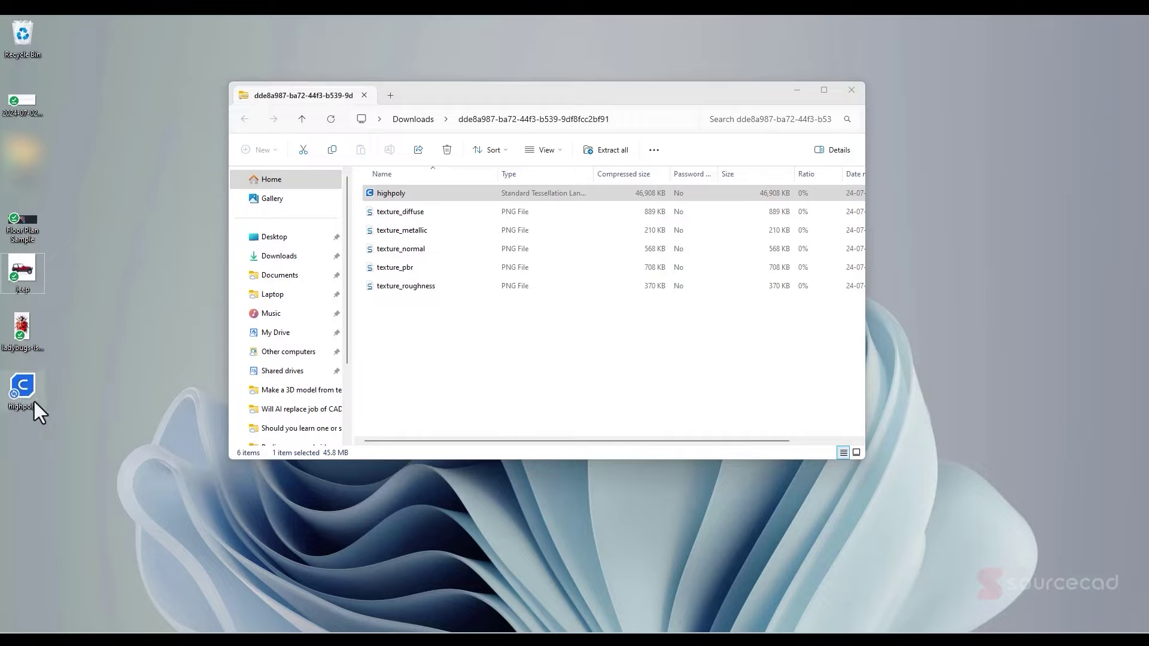
- Open the desktop highpoly file in UltiMaker Cura and uniformly scale the jeep to 150 mm along Y
{"action": "left_click", "coordinate": [23, 390]}
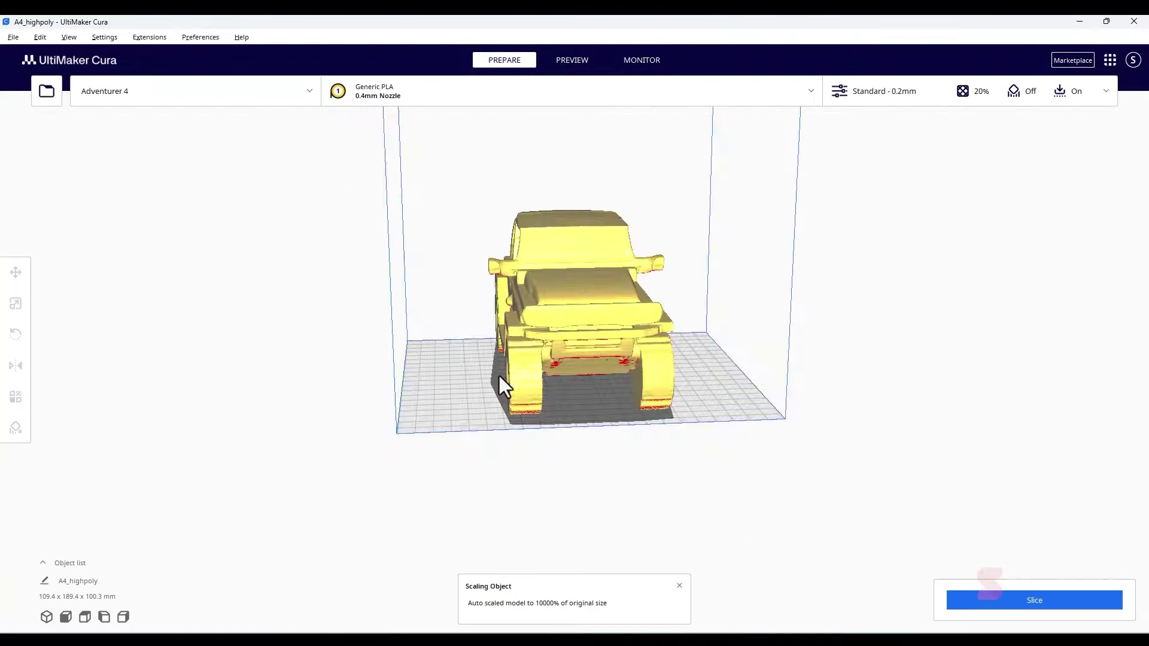
{"action": "right_click_drag", "start_coordinate": [504, 386], "coordinate": [561, 329]}
{"action": "left_click", "coordinate": [561, 329]}
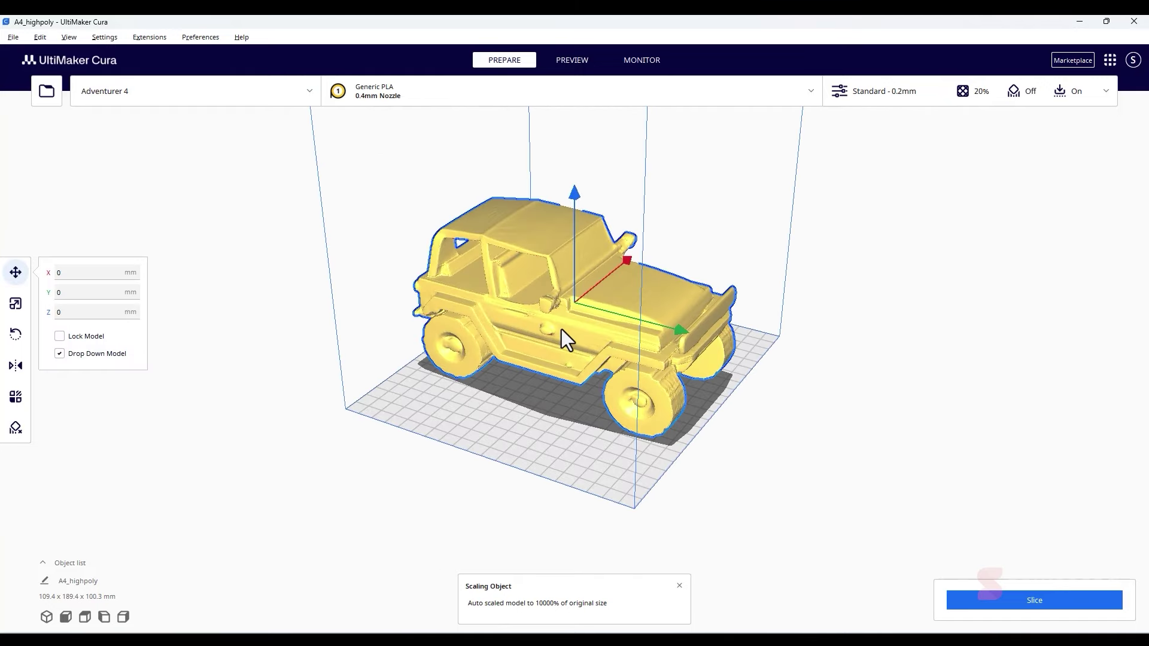
{"action": "left_click", "coordinate": [16, 305]}
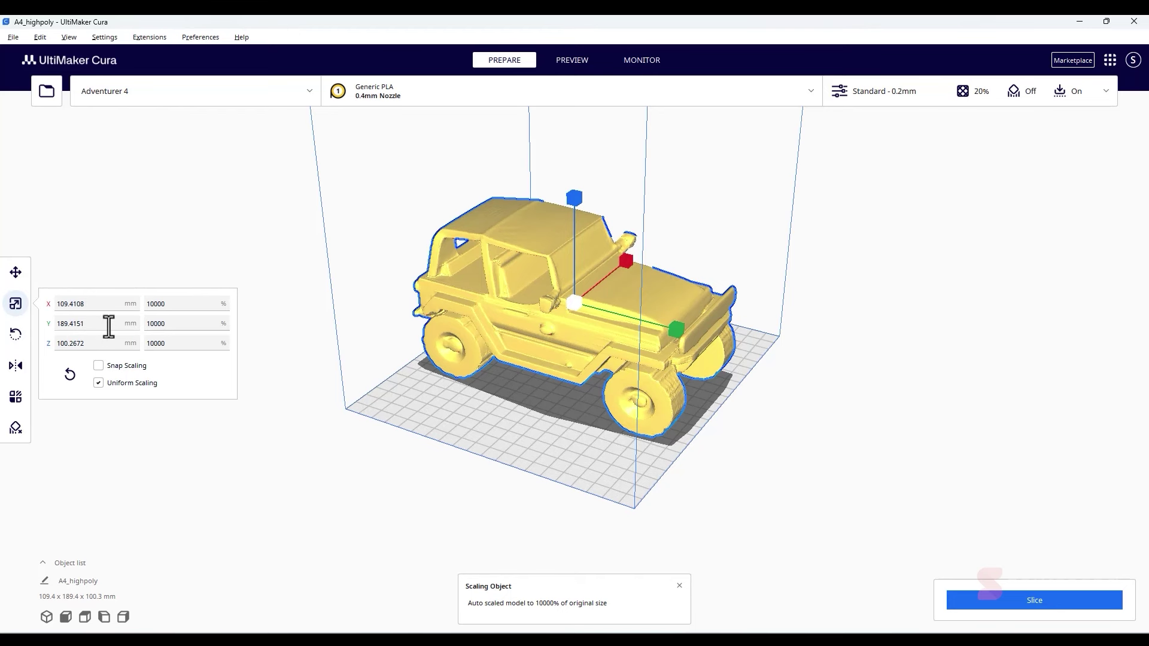
{"action": "left_click_drag", "start_coordinate": [110, 326], "coordinate": [72, 330]}
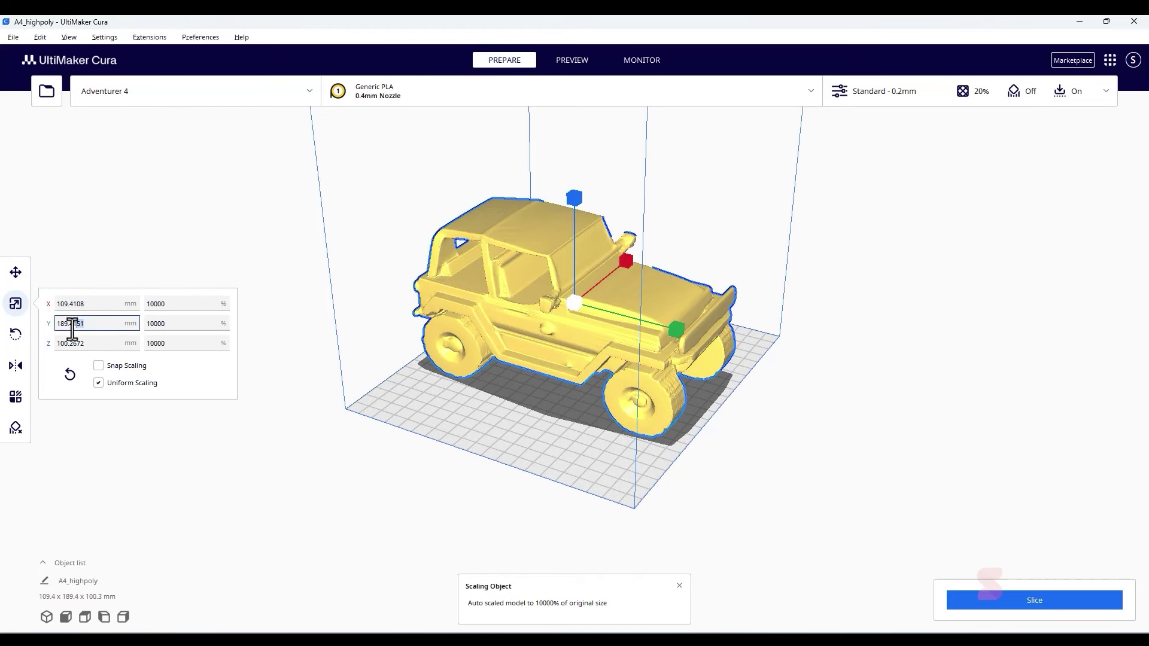
{"action": "type", "text": "150"}
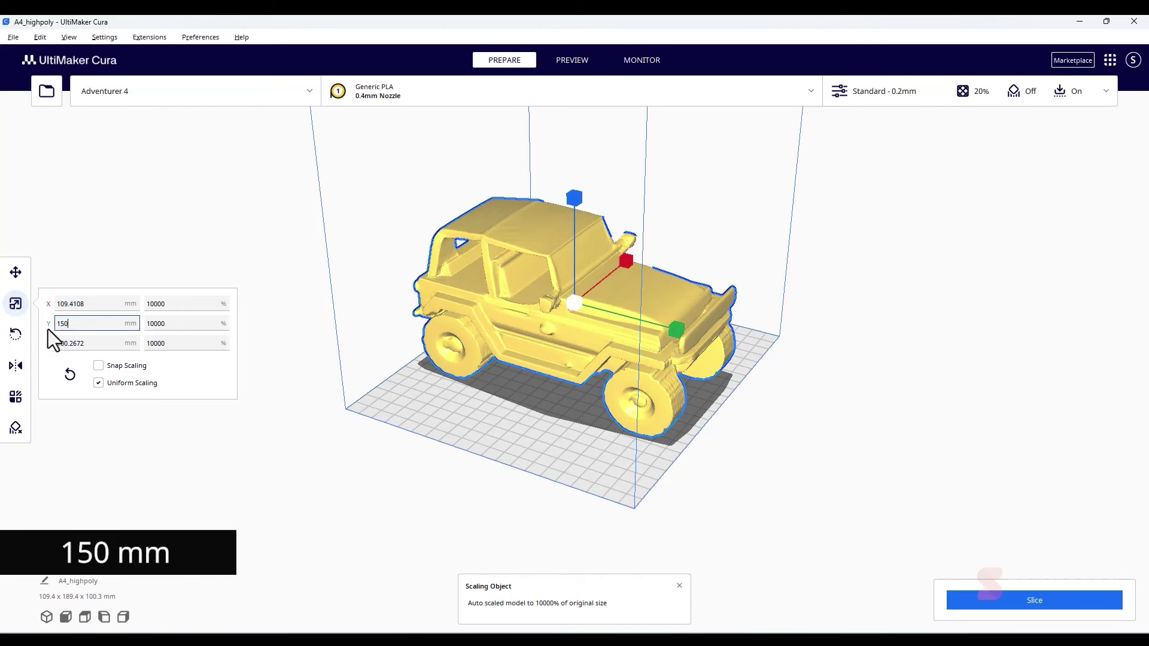
{"action": "key", "text": "Tab"}
- Slice the scaled jeep, inspect it on the build plate and close UltiMaker Cura
{"action": "left_click", "coordinate": [1018, 599]}
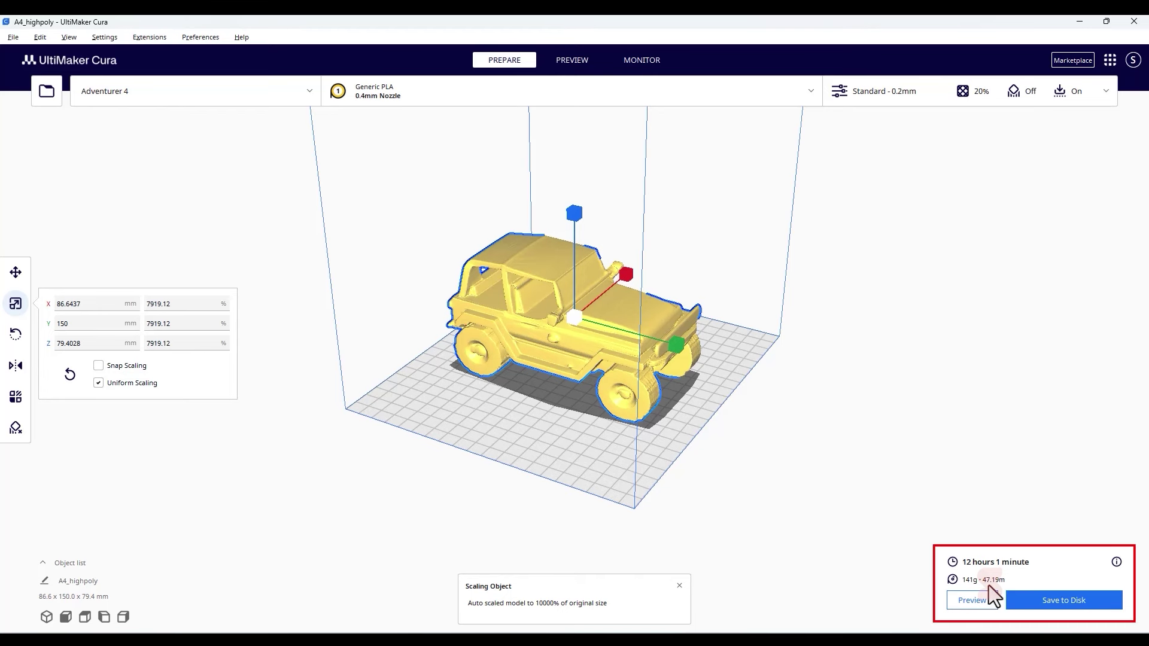
{"action": "left_click", "coordinate": [400, 210]}
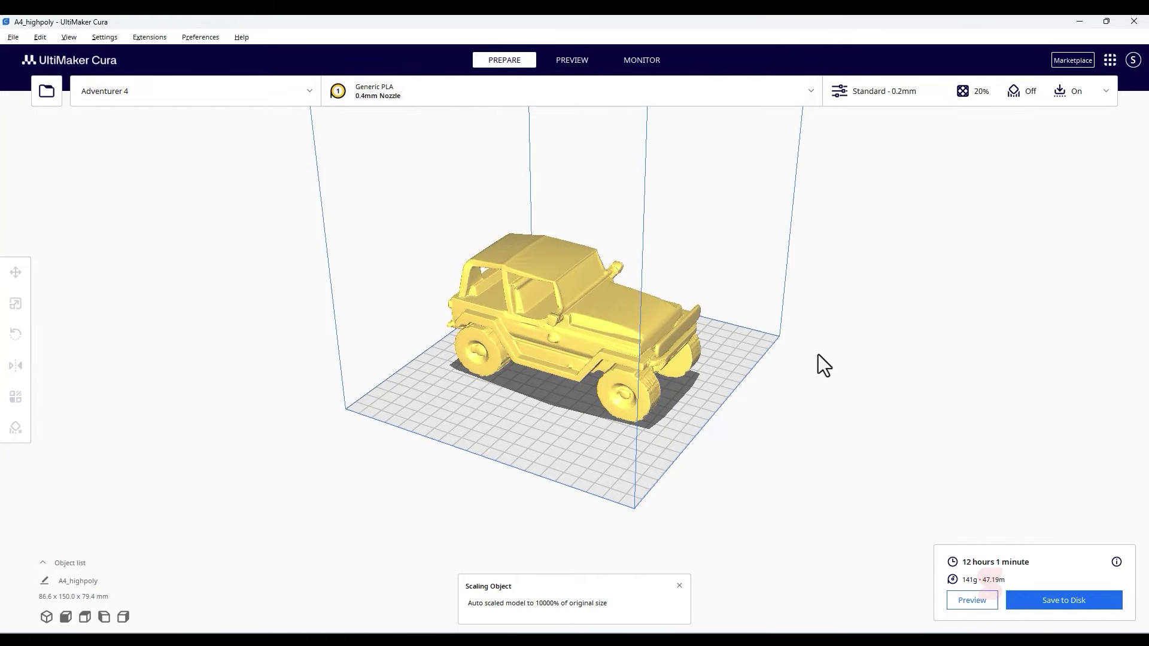
{"action": "right_click_drag", "start_coordinate": [665, 397], "coordinate": [623, 390]}
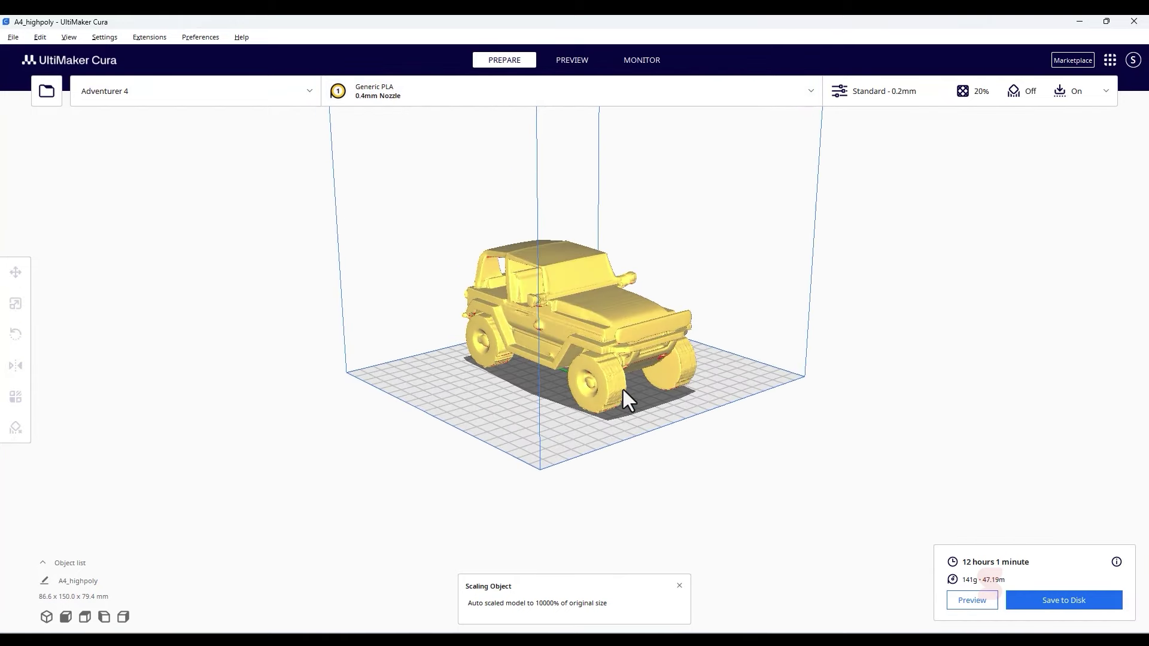
{"action": "left_click", "coordinate": [1134, 21]}
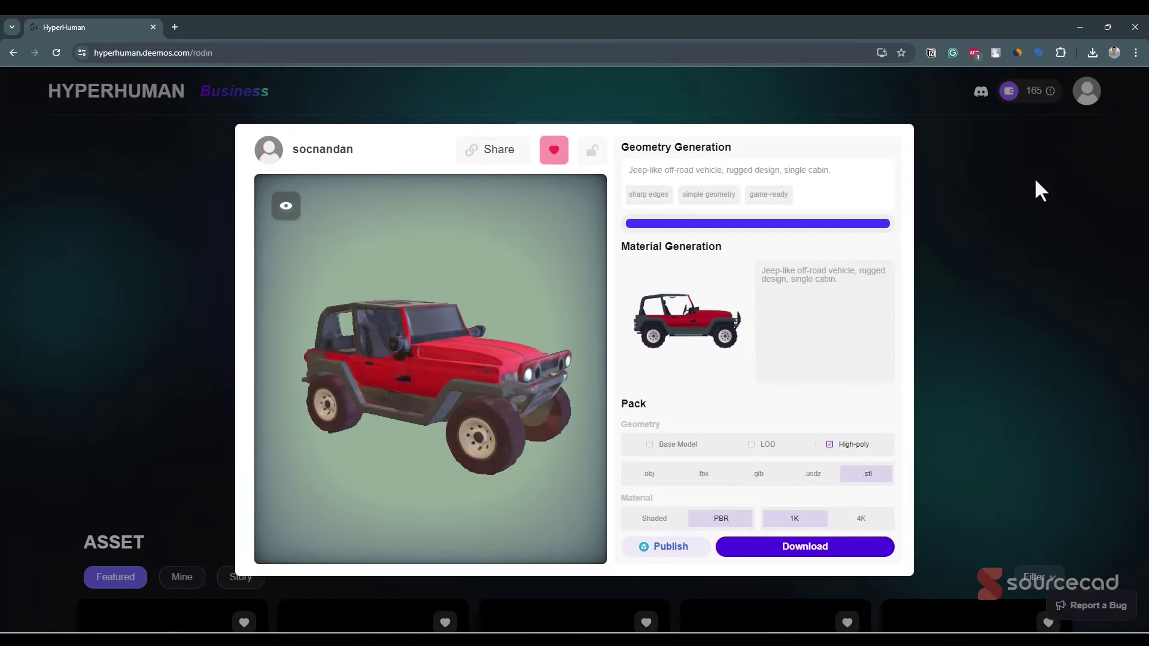
- Exit the finished jeep project in Rodin and add the jeep and ladybugs images as references for a new model
{"action": "left_click", "coordinate": [1007, 215]}
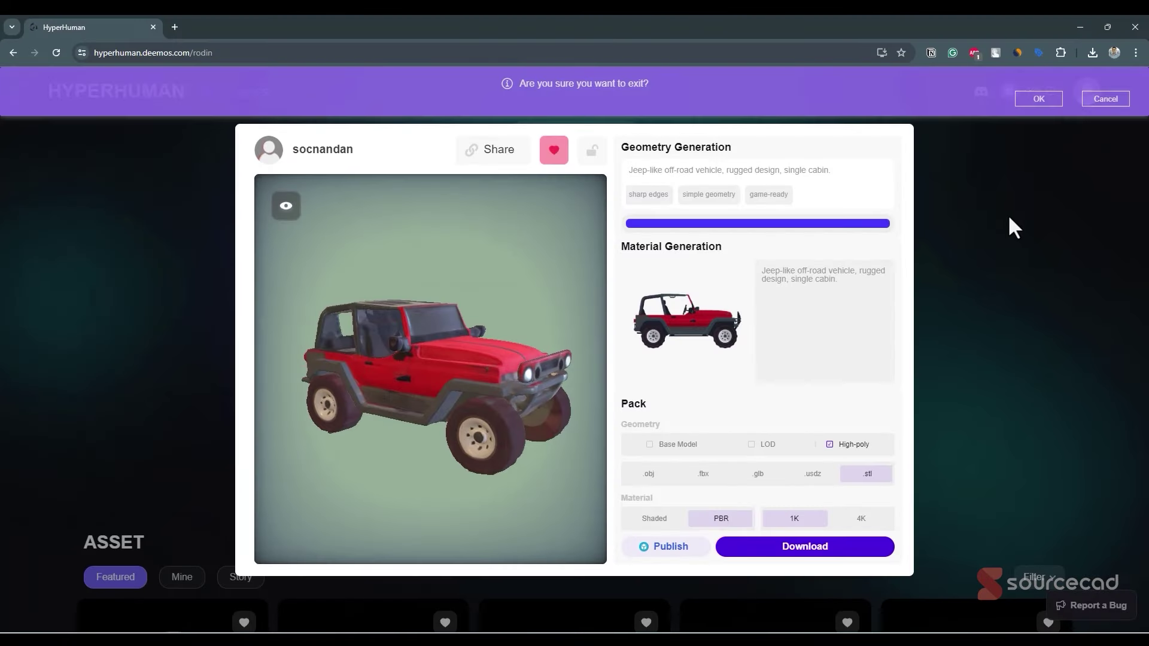
{"action": "left_click", "coordinate": [1039, 98]}
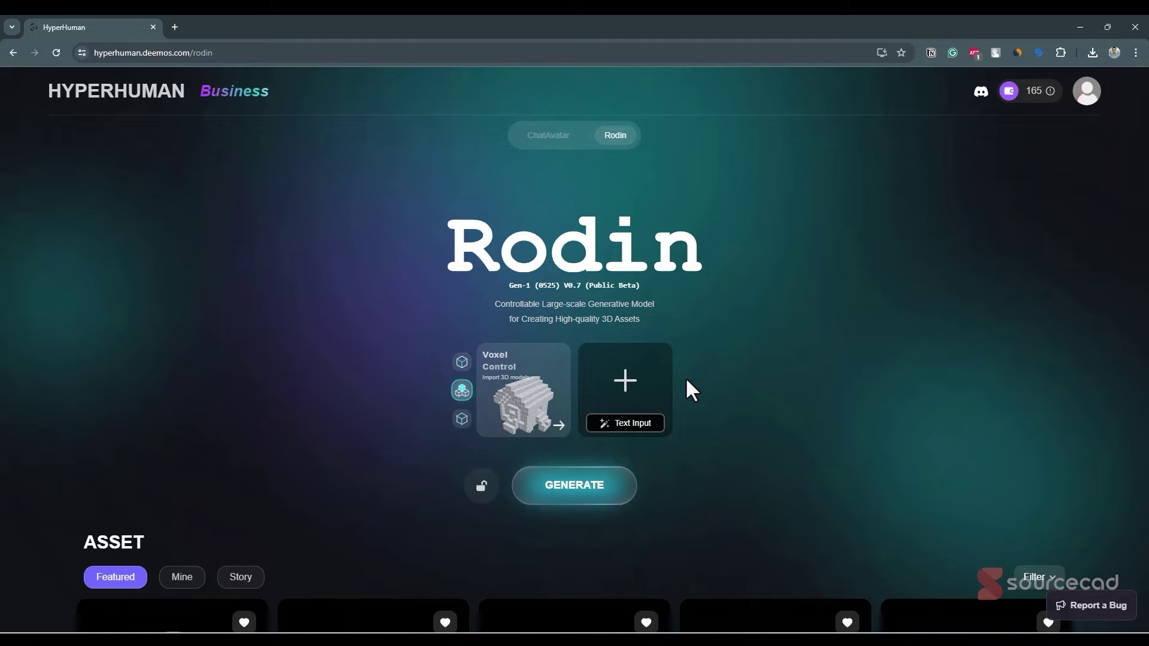
{"action": "left_click", "coordinate": [626, 383]}
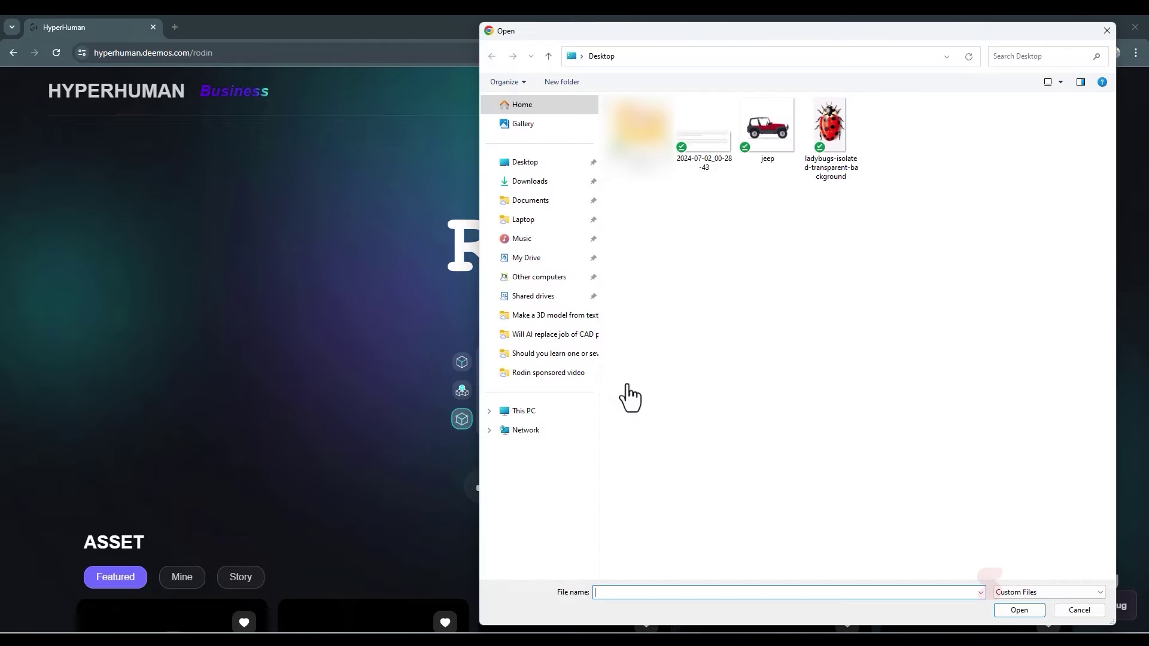
{"action": "left_click", "coordinate": [766, 131]}
{"action": "double_click", "coordinate": [767, 132]}
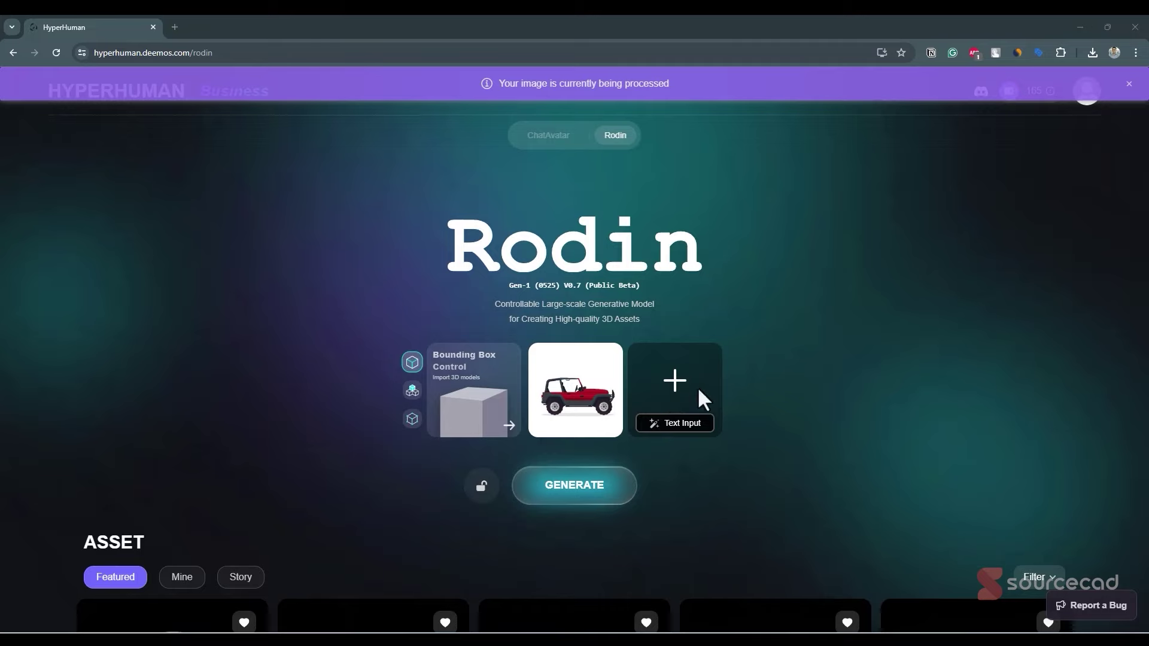
{"action": "left_click", "coordinate": [698, 387]}
{"action": "left_click", "coordinate": [834, 124]}
{"action": "double_click", "coordinate": [833, 124]}
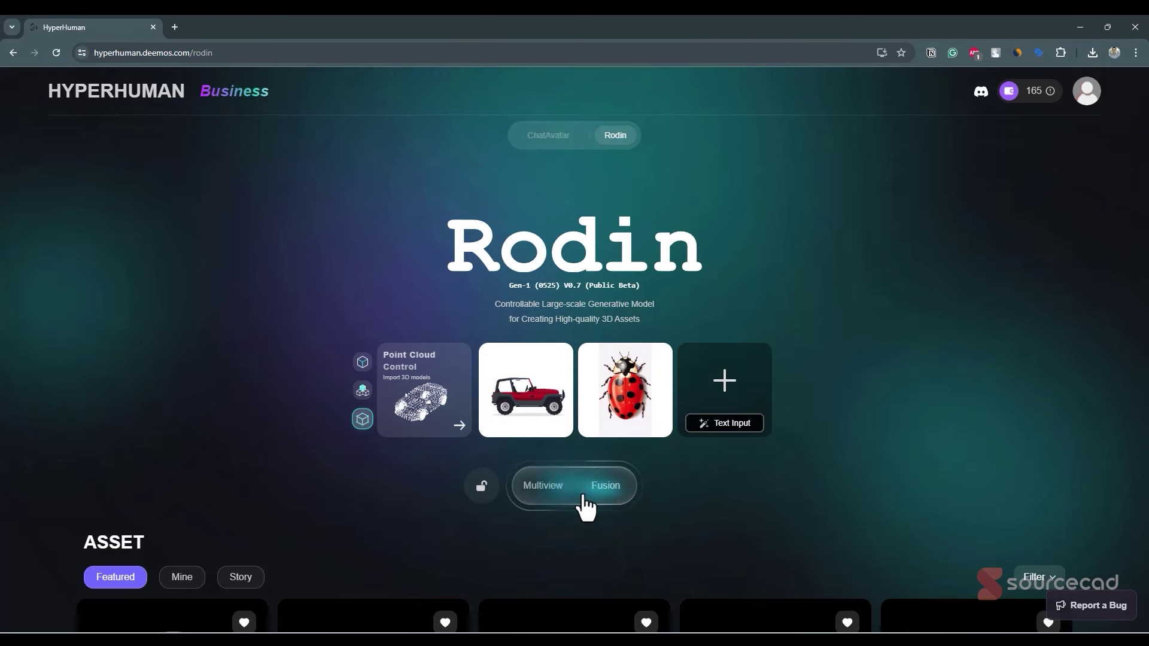
- Generate a model from the jeep and ladybug images in Fusion mode and inspect the preview
{"action": "left_click", "coordinate": [607, 496]}
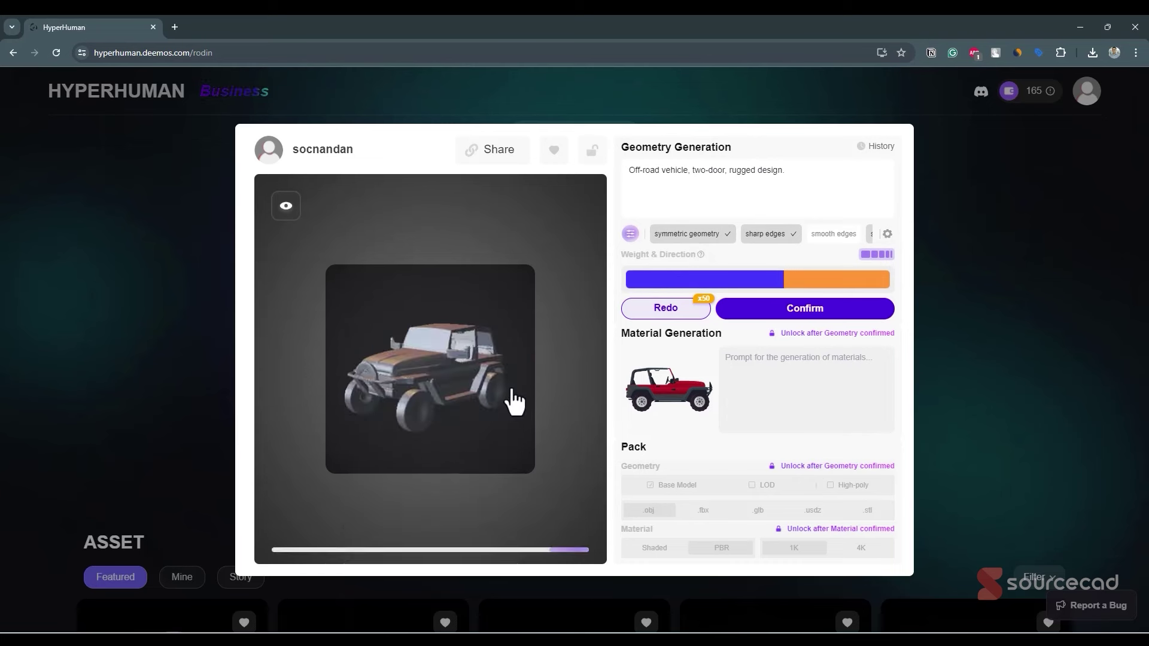
{"action": "left_click_drag", "start_coordinate": [502, 400], "coordinate": [464, 397]}
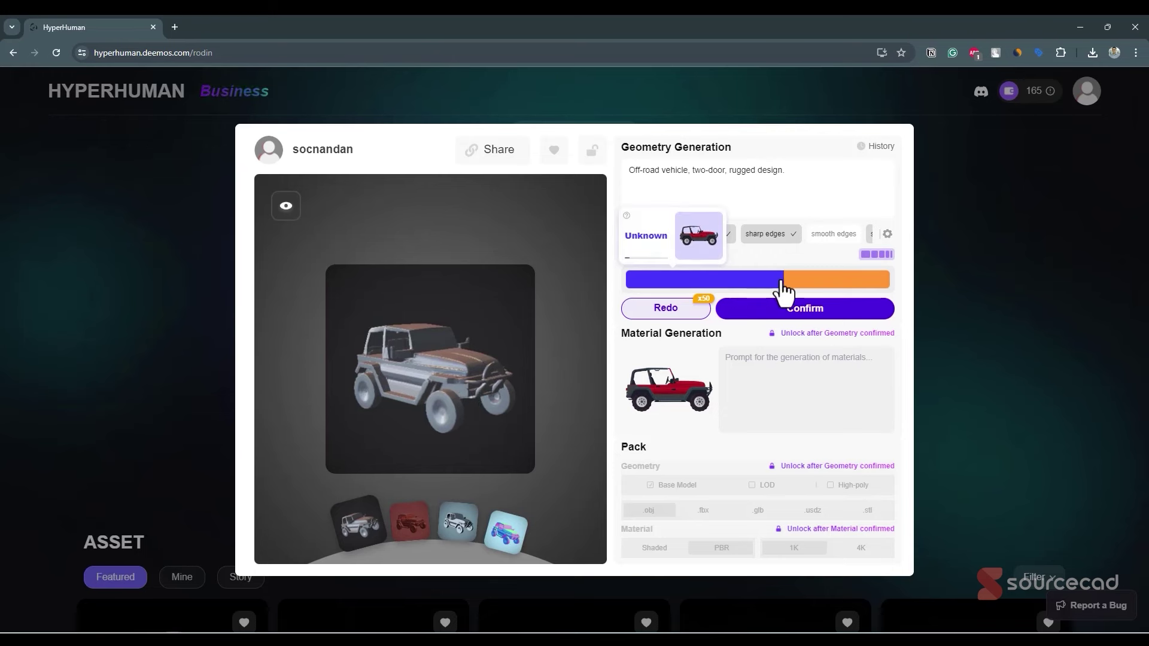
- Enable the advanced geometry options with a random seed, Rest mode and Cfg 10, and redo the fused model's geometry
{"action": "left_click", "coordinate": [887, 234]}
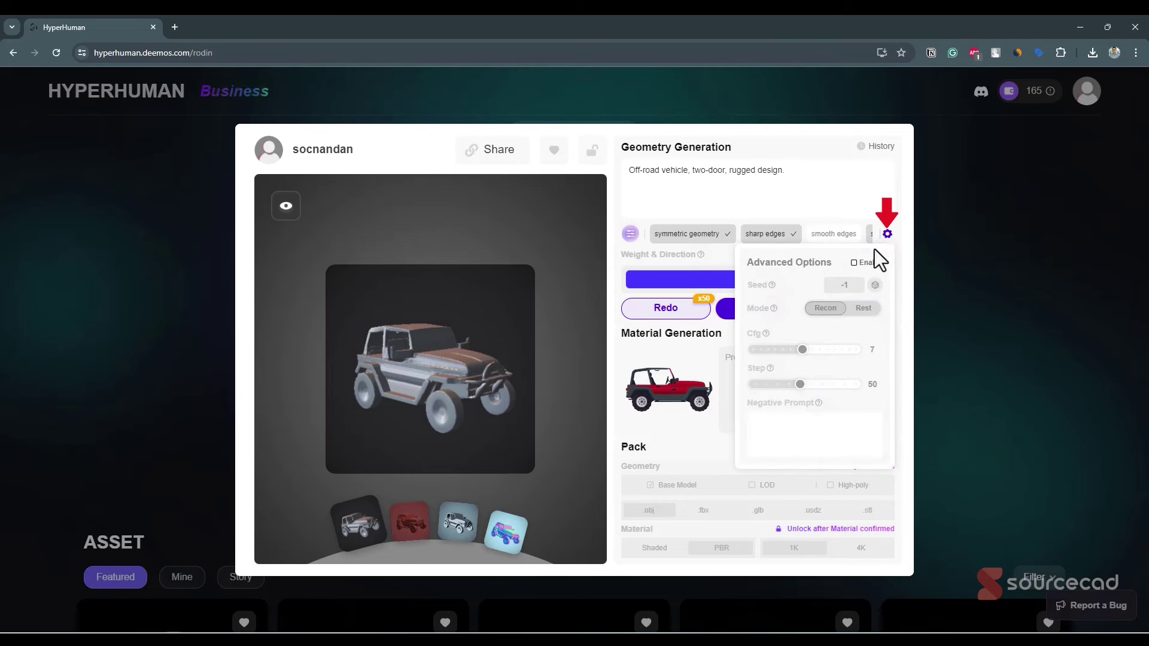
{"action": "left_click", "coordinate": [867, 264]}
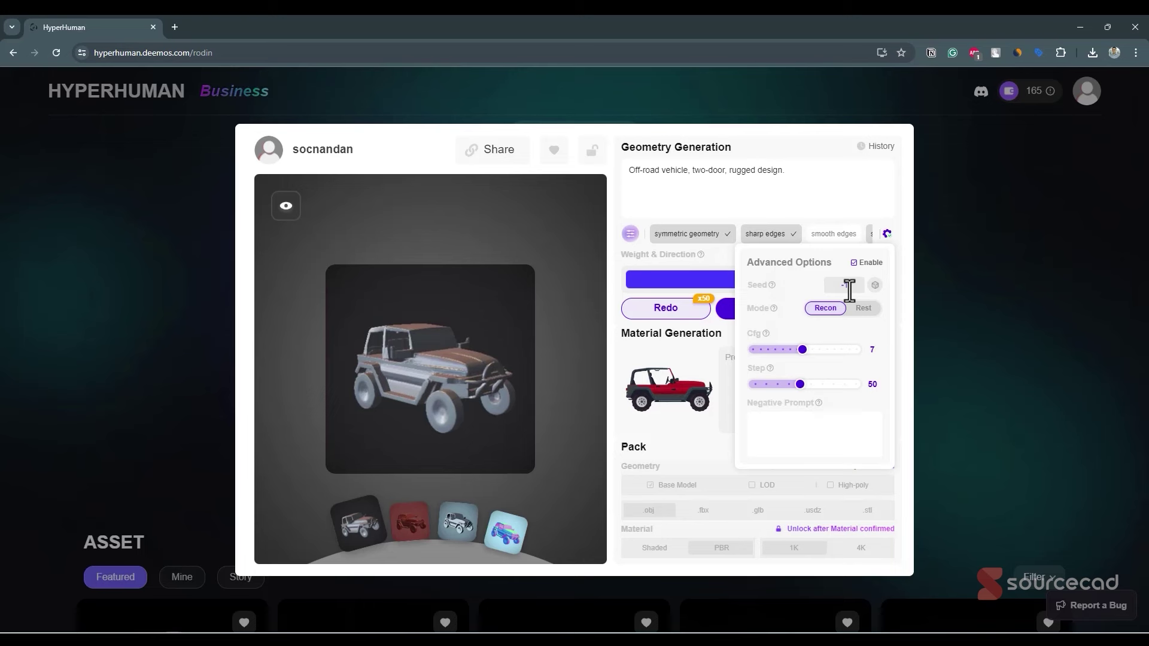
{"action": "left_click", "coordinate": [874, 287]}
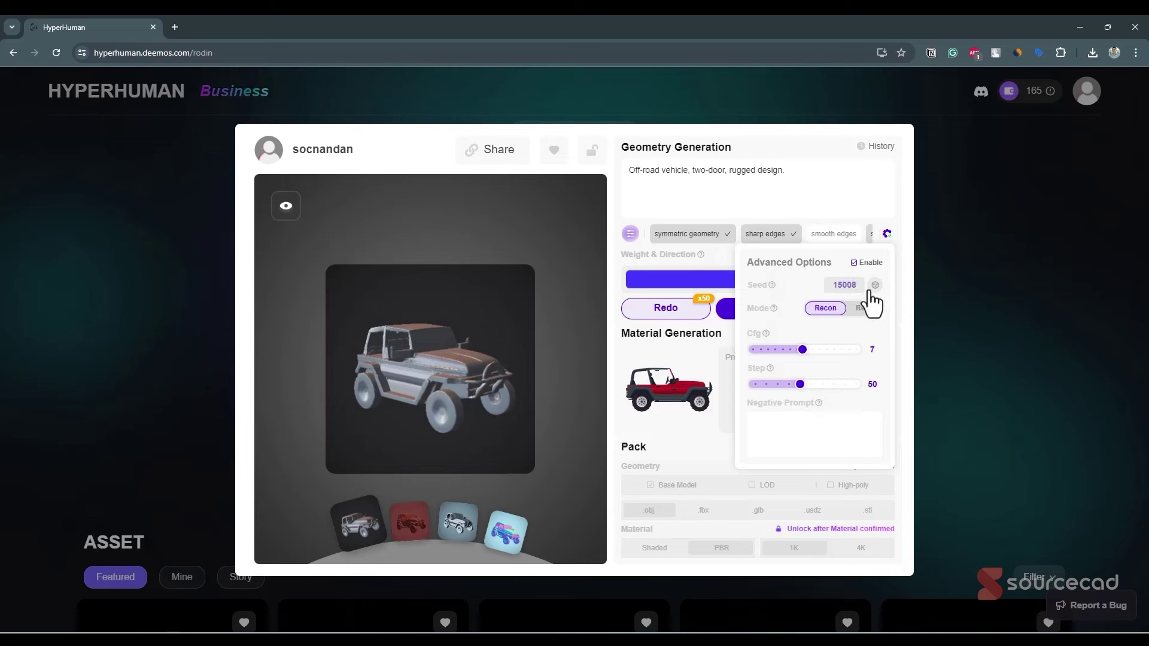
{"action": "left_click", "coordinate": [874, 286]}
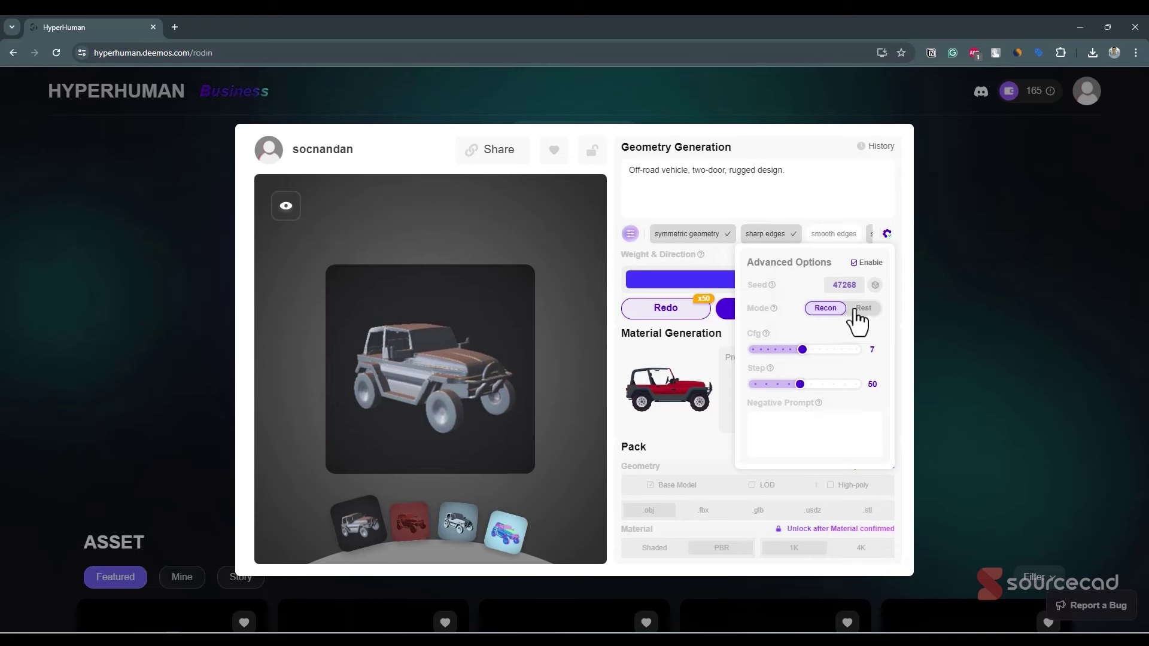
{"action": "left_click", "coordinate": [863, 309]}
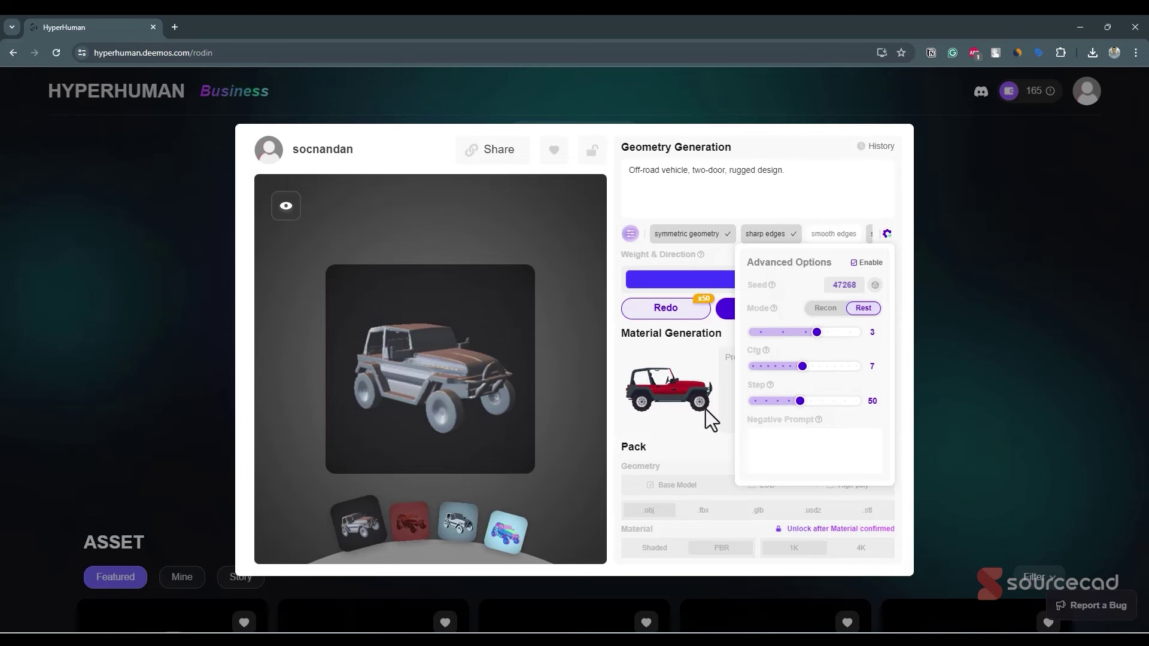
{"action": "left_click_drag", "start_coordinate": [803, 366], "coordinate": [828, 370]}
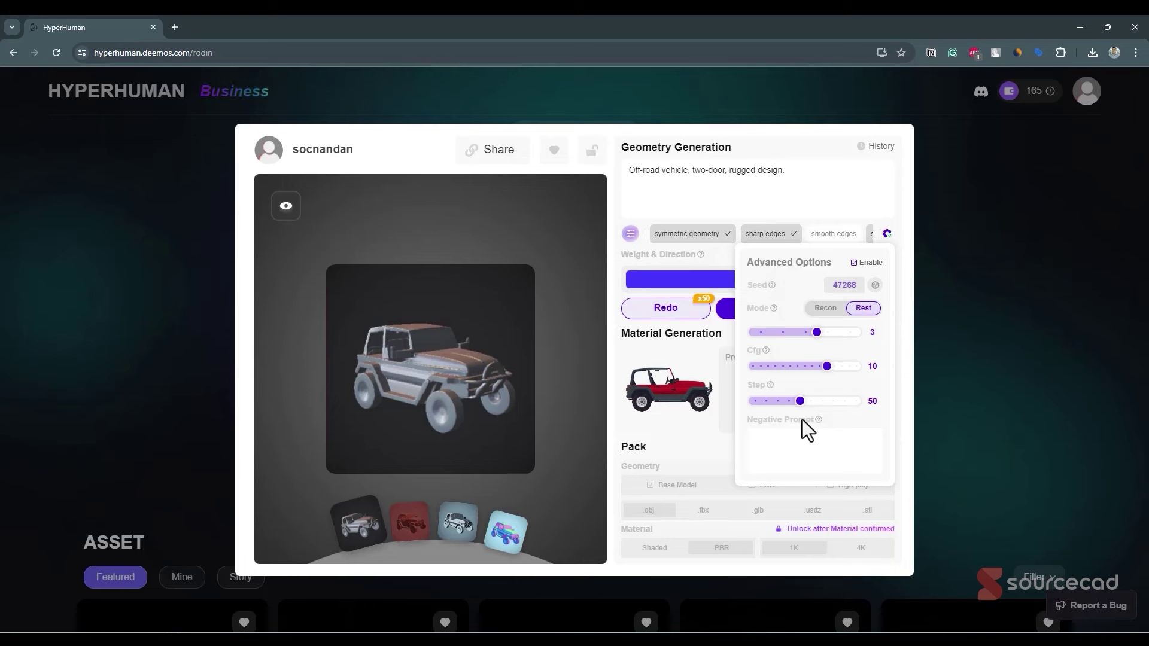
{"action": "left_click", "coordinate": [614, 278]}
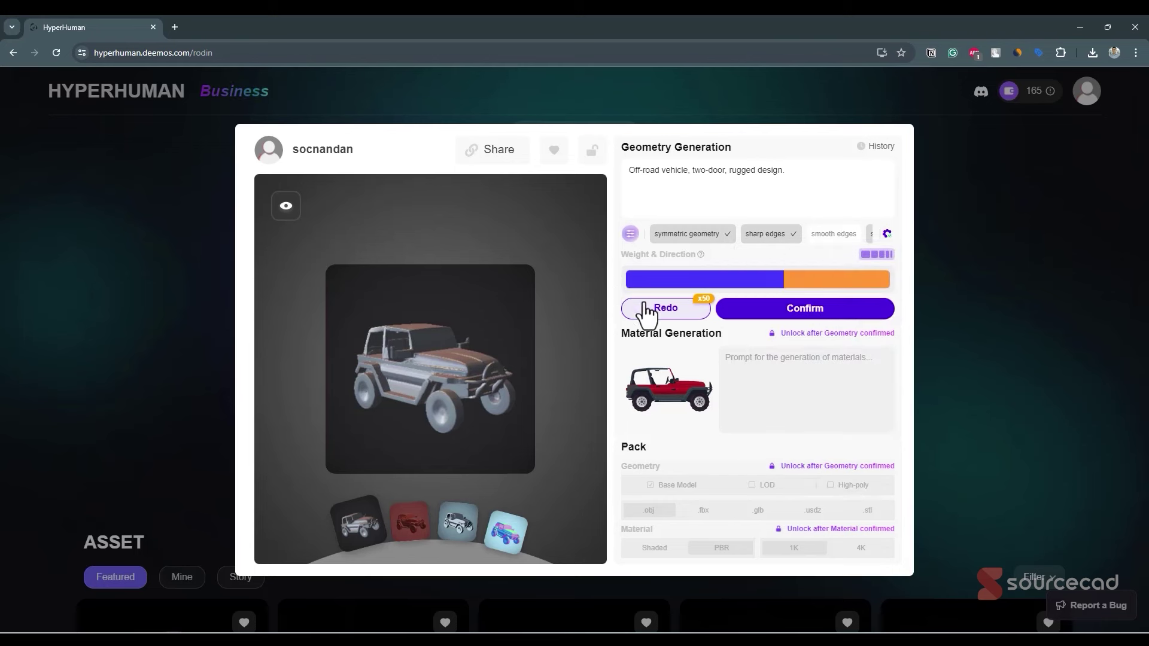
{"action": "left_click", "coordinate": [667, 311]}
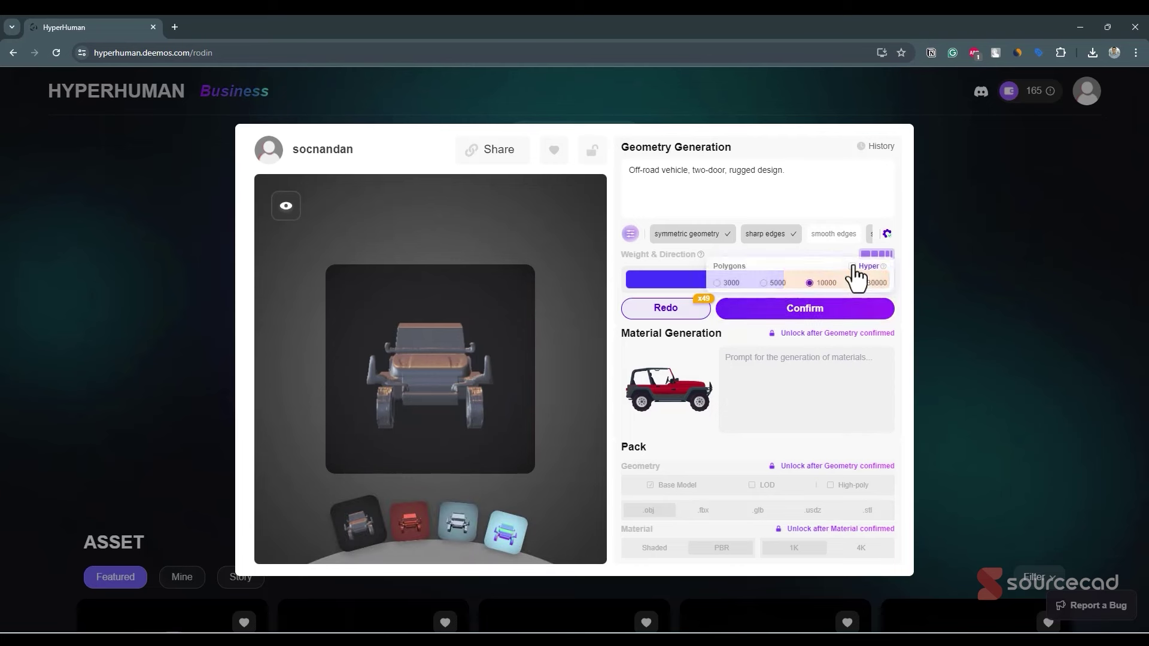
- Compare the weight presets for blending the jeep and ladybug images, and inspect the fused model's preview from another angle
{"action": "left_click", "coordinate": [877, 255]}
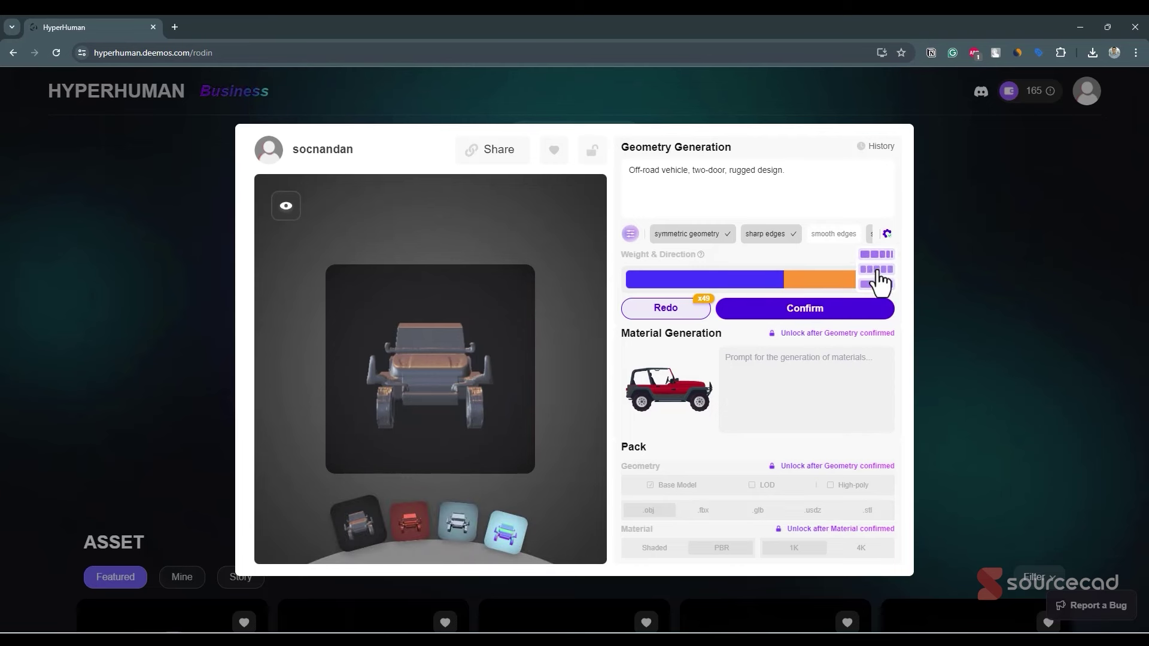
{"action": "left_click", "coordinate": [878, 286]}
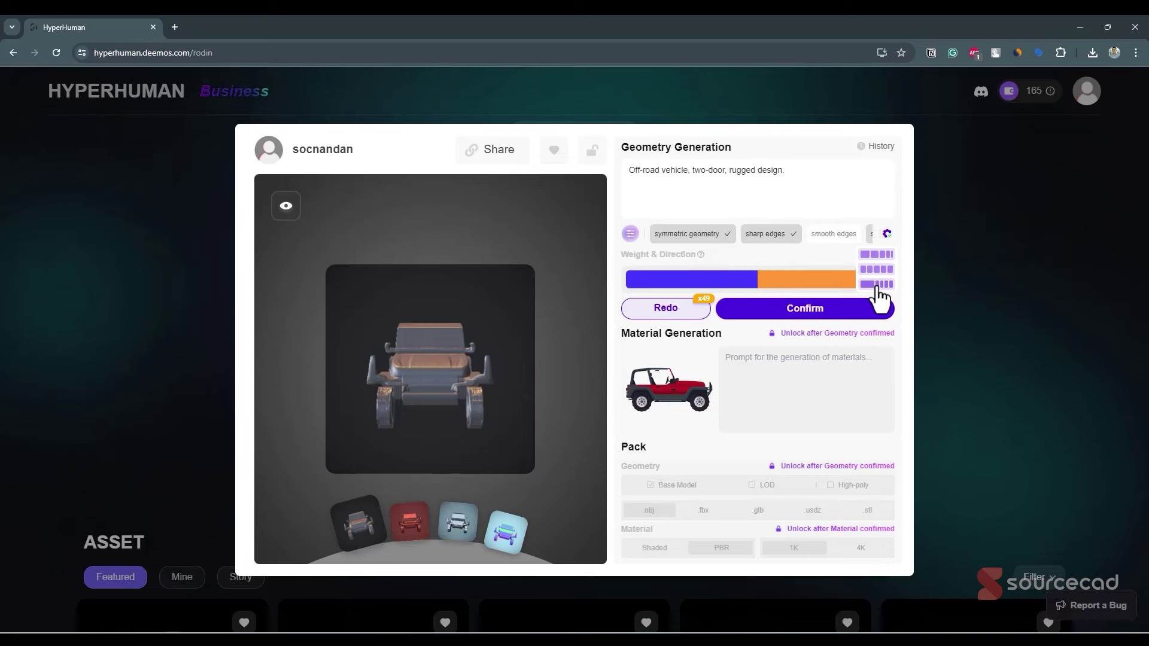
{"action": "mouse_move", "coordinate": [670, 286]}
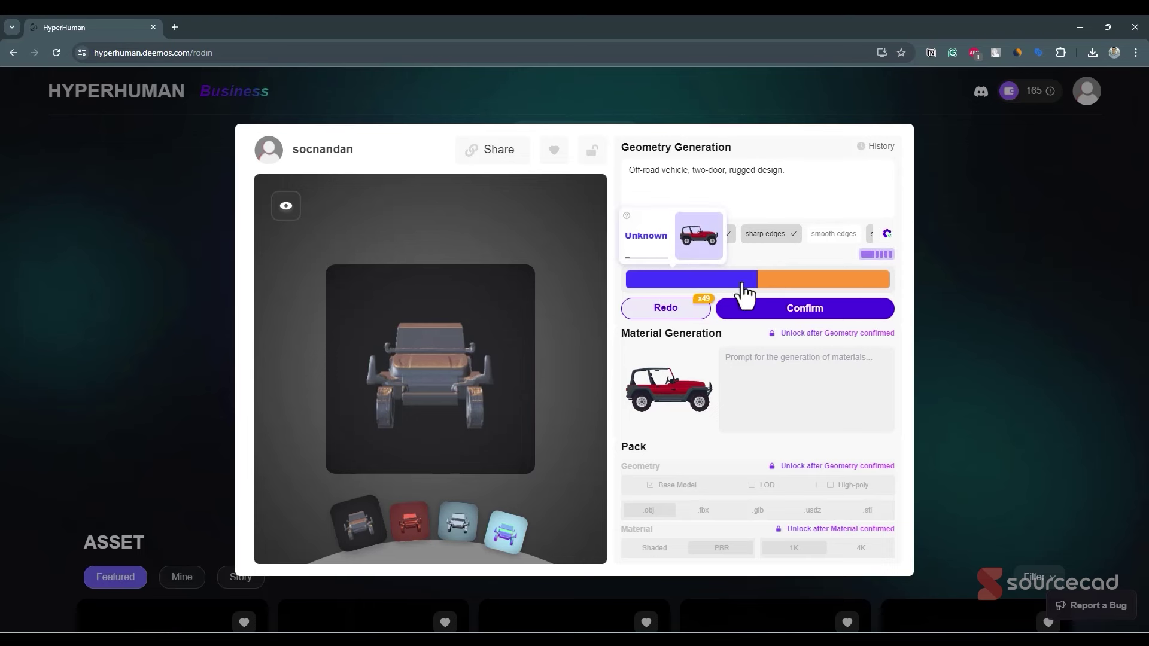
{"action": "mouse_move", "coordinate": [883, 257]}
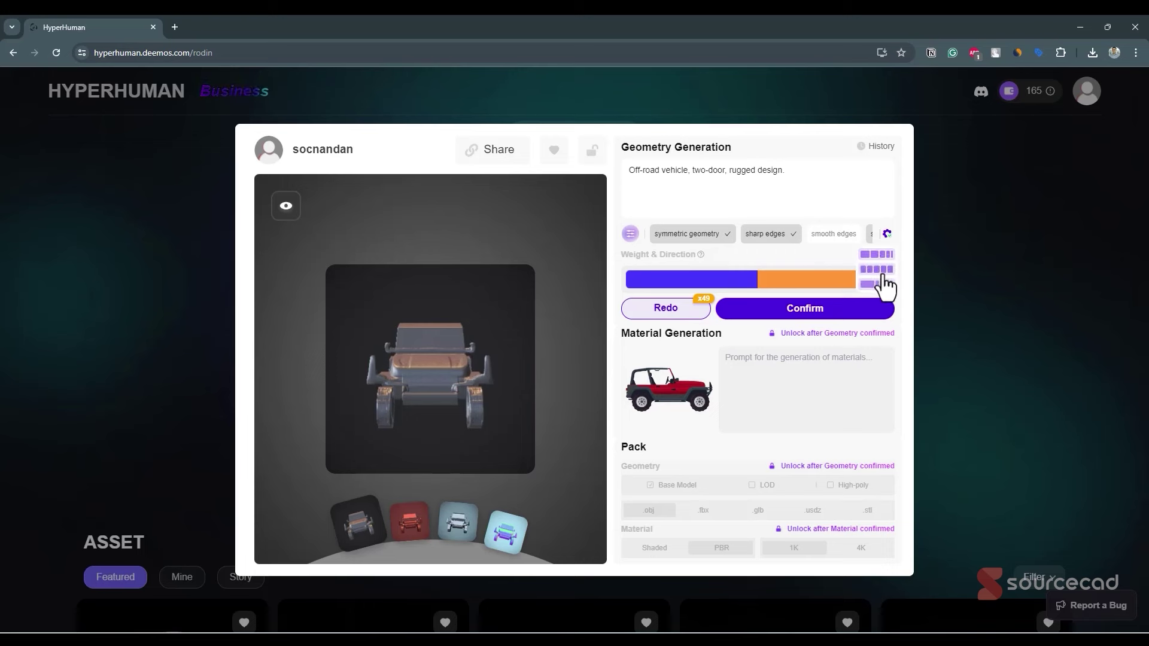
{"action": "left_click", "coordinate": [879, 284]}
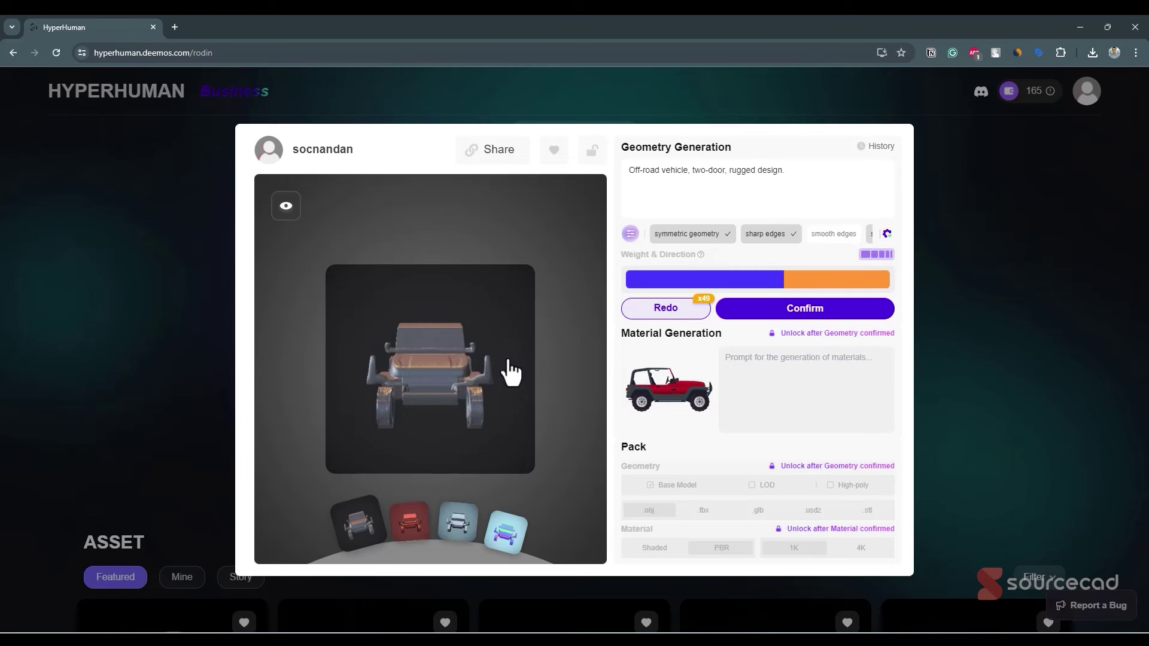
{"action": "mouse_move", "coordinate": [866, 318]}
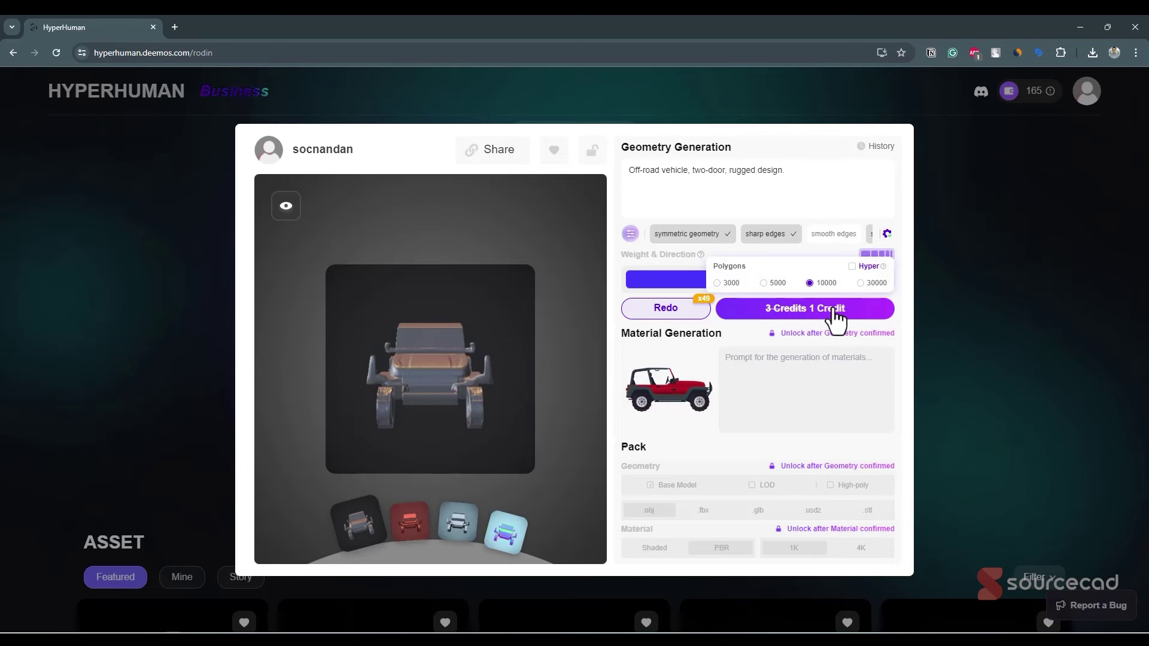
{"action": "left_click_drag", "start_coordinate": [392, 397], "coordinate": [452, 390]}
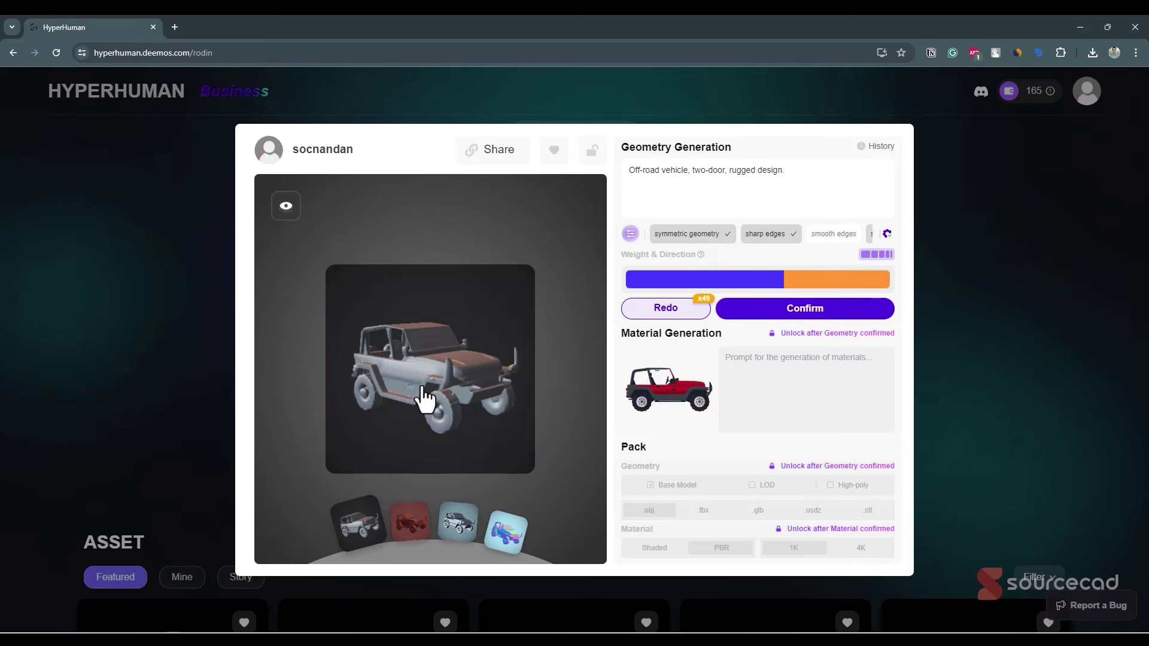
- Open the geometry history to check the earlier version of the fused jeep, and exit the project
{"action": "left_click", "coordinate": [880, 148]}
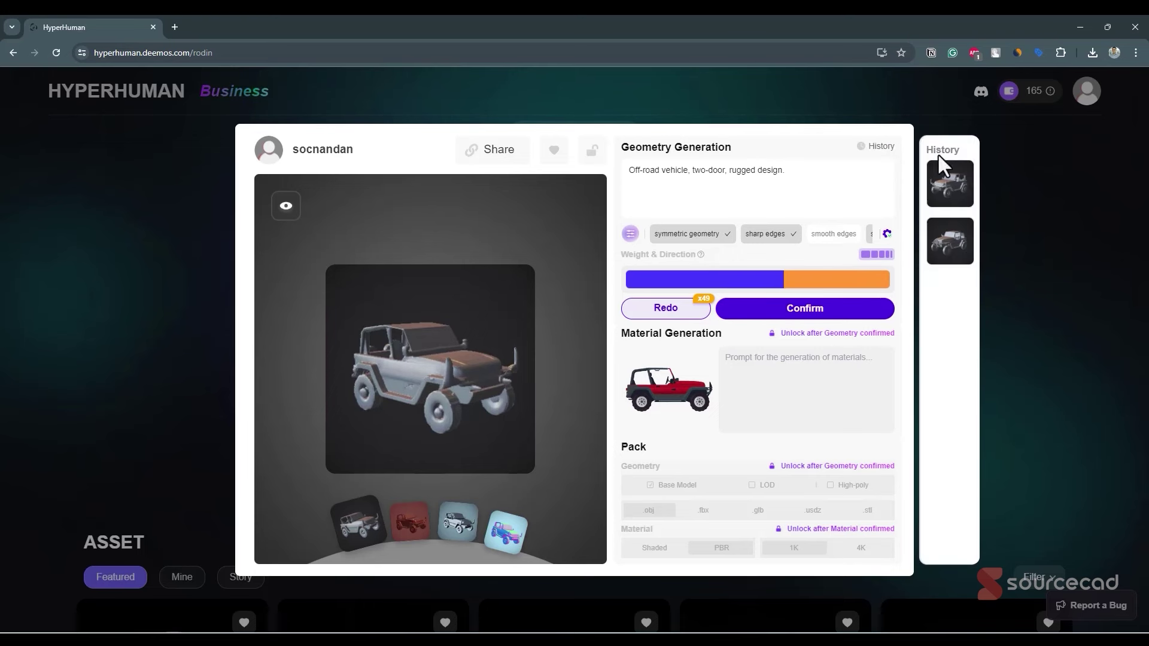
{"action": "left_click", "coordinate": [952, 259]}
{"action": "left_click", "coordinate": [1046, 203]}
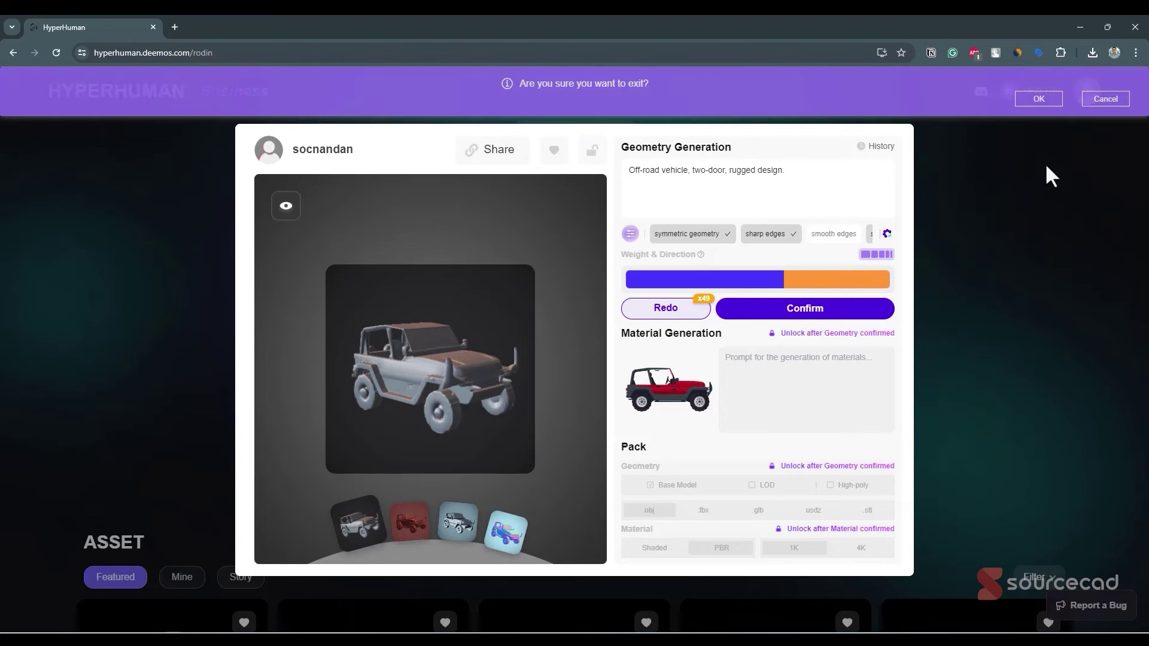
{"action": "left_click", "coordinate": [1044, 99]}
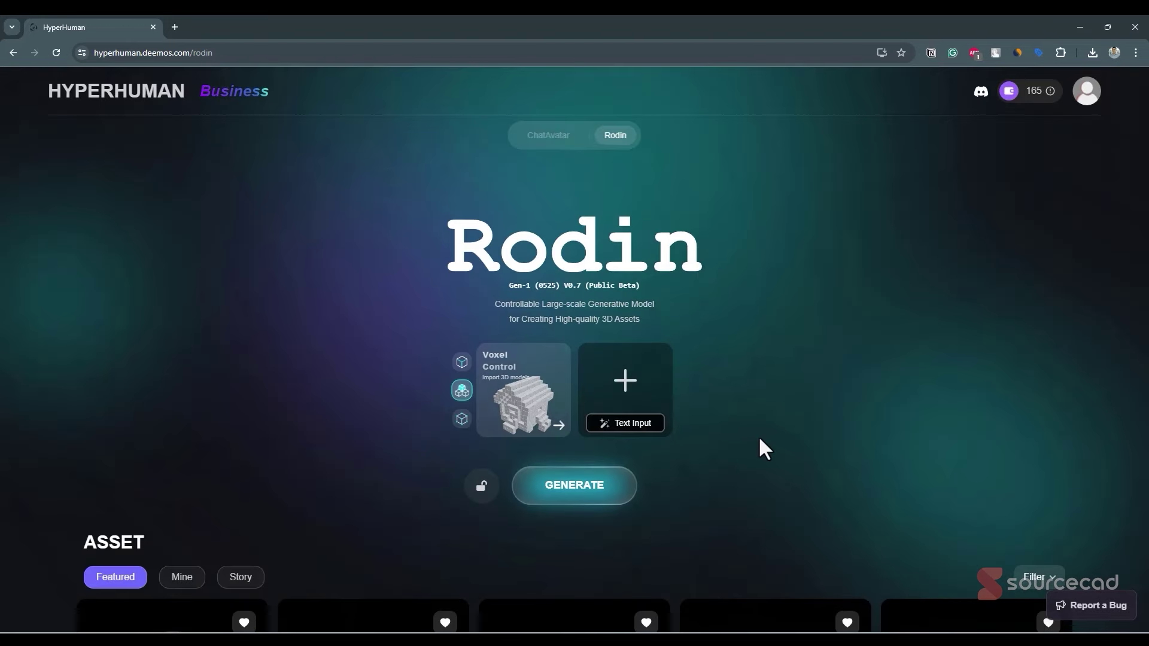
- Create a reference image from the text "baby groot with sword in one hand", regenerate it once and accept the result
{"action": "left_click", "coordinate": [622, 430]}
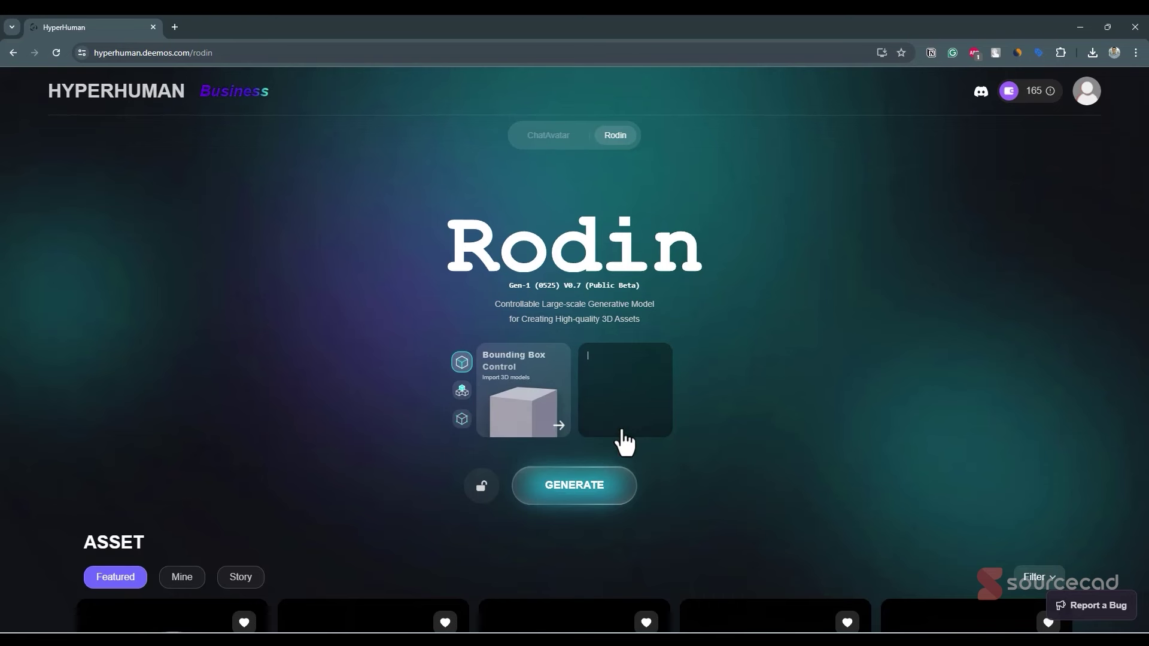
{"action": "type", "text": "baby "}
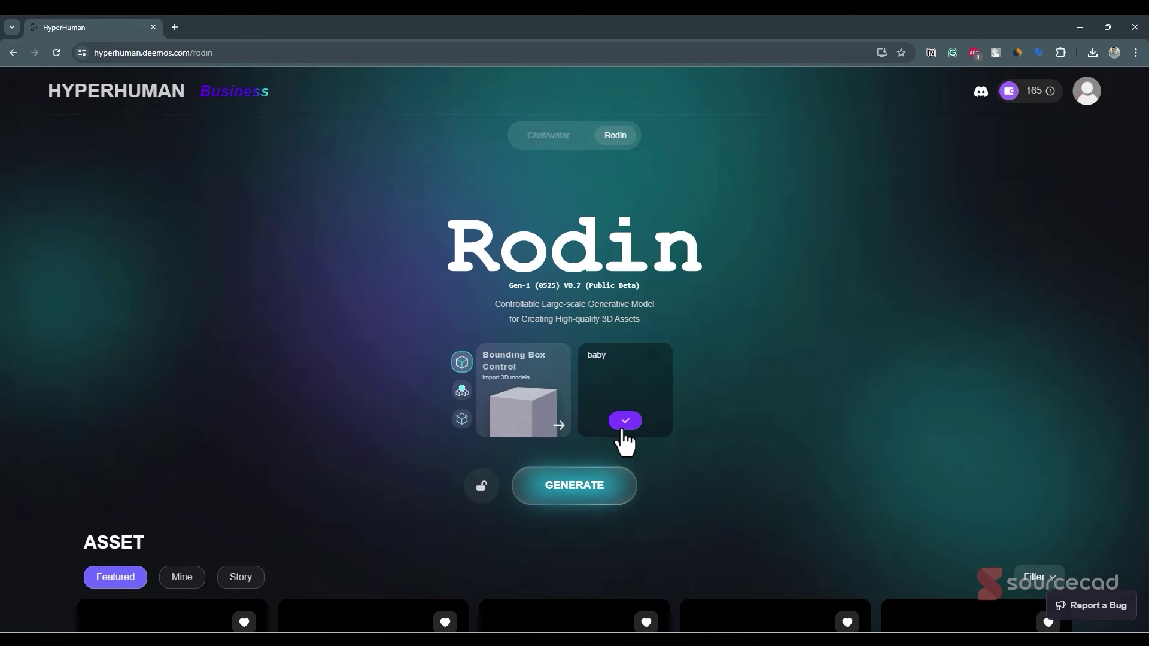
{"action": "type", "text": "groot with"}
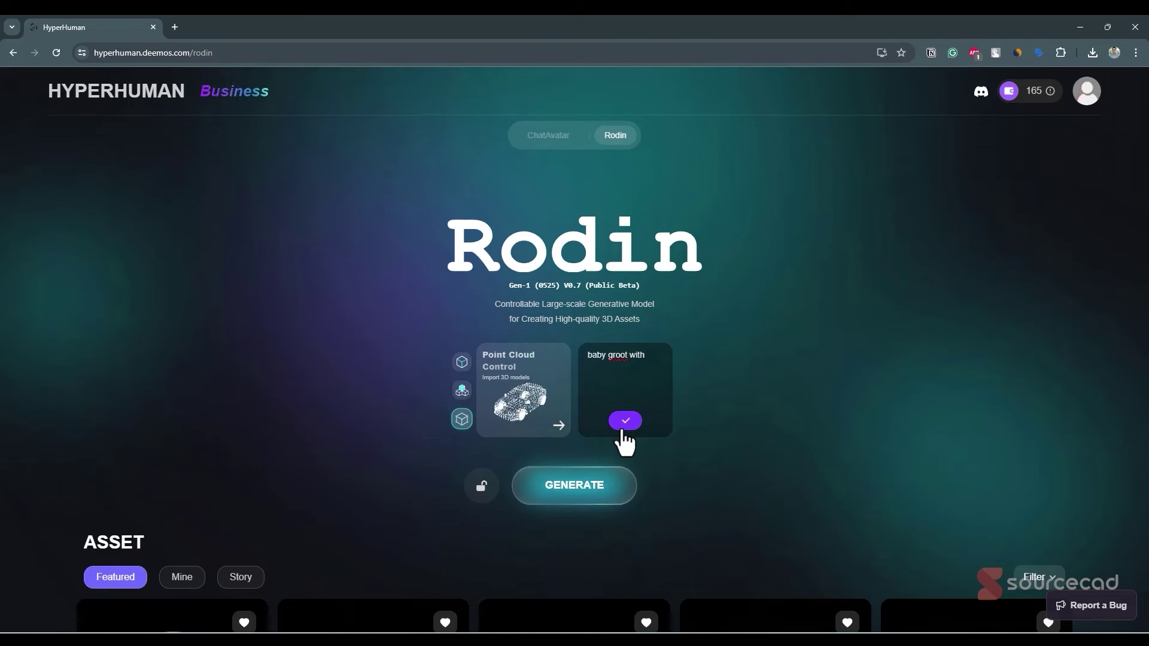
{"action": "type", "text": " sword in one hand"}
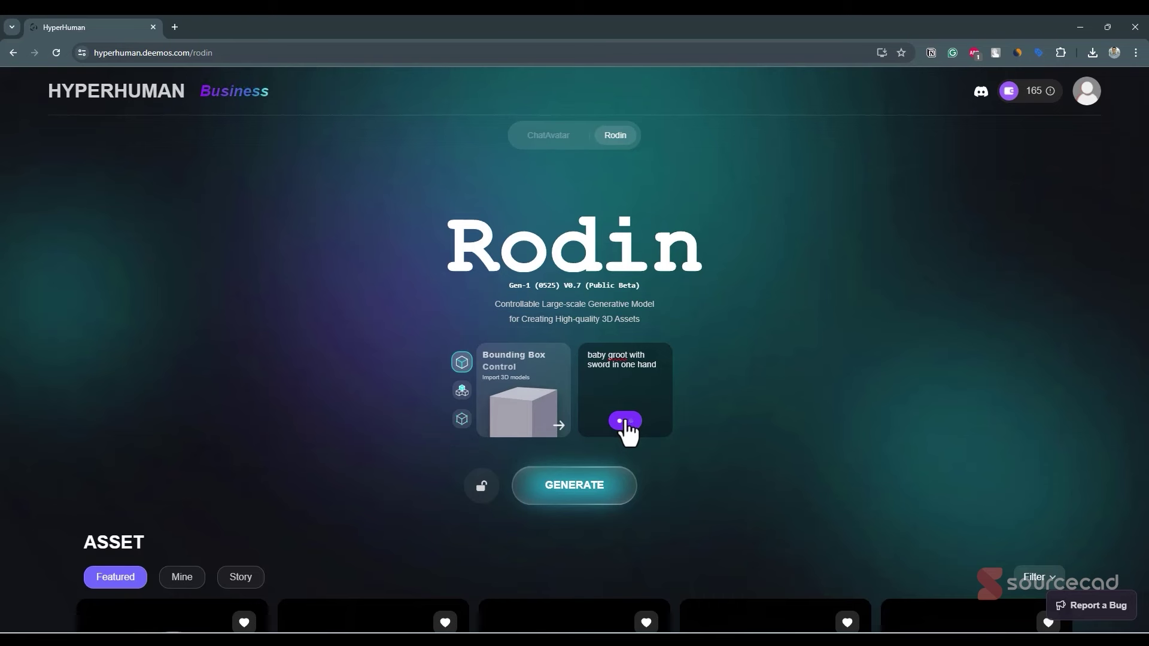
{"action": "left_click", "coordinate": [626, 422]}
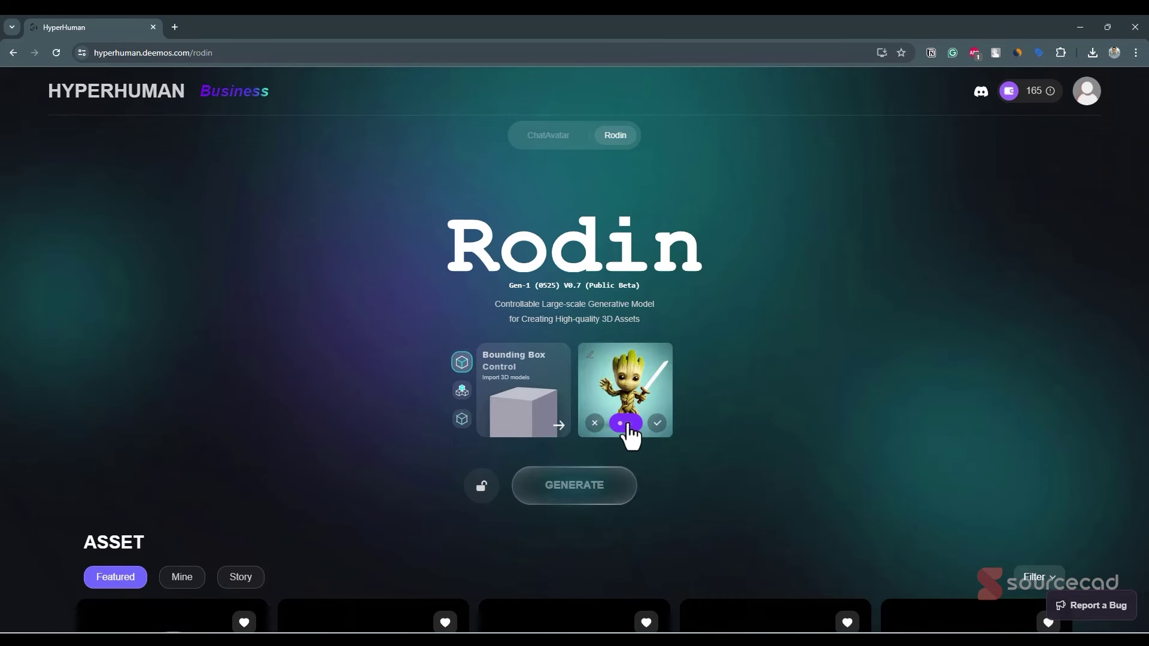
{"action": "left_click", "coordinate": [625, 424]}
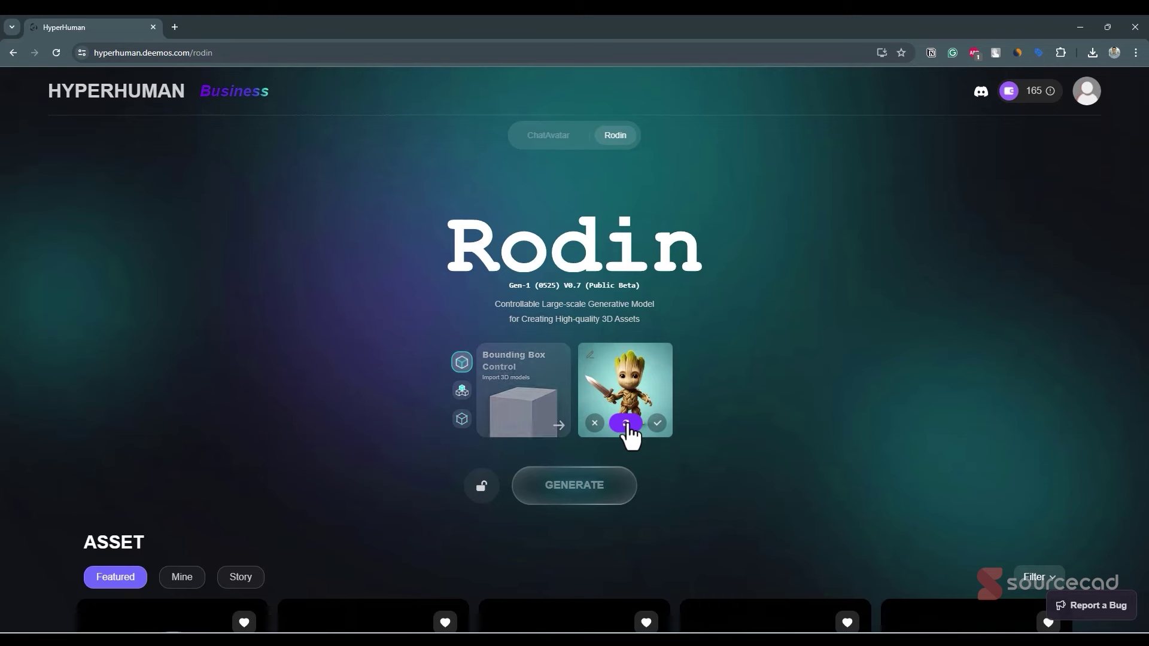
{"action": "left_click", "coordinate": [657, 423]}
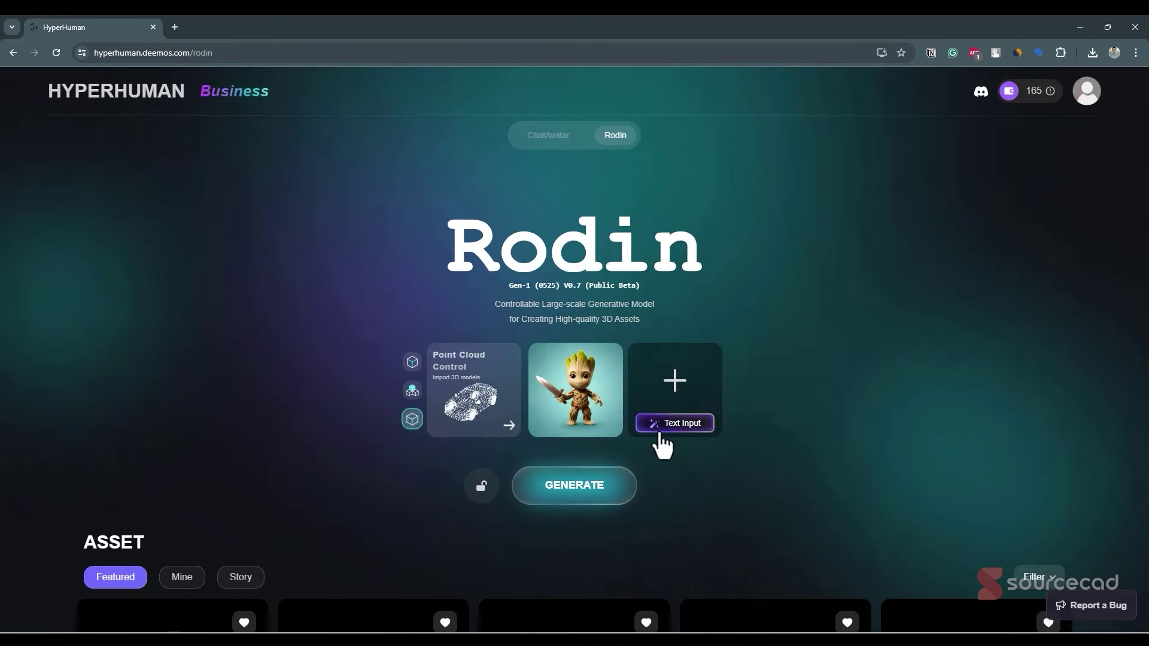
- Generate a model from the Groot image and turn off its smooth edges option
{"action": "left_click", "coordinate": [578, 489]}
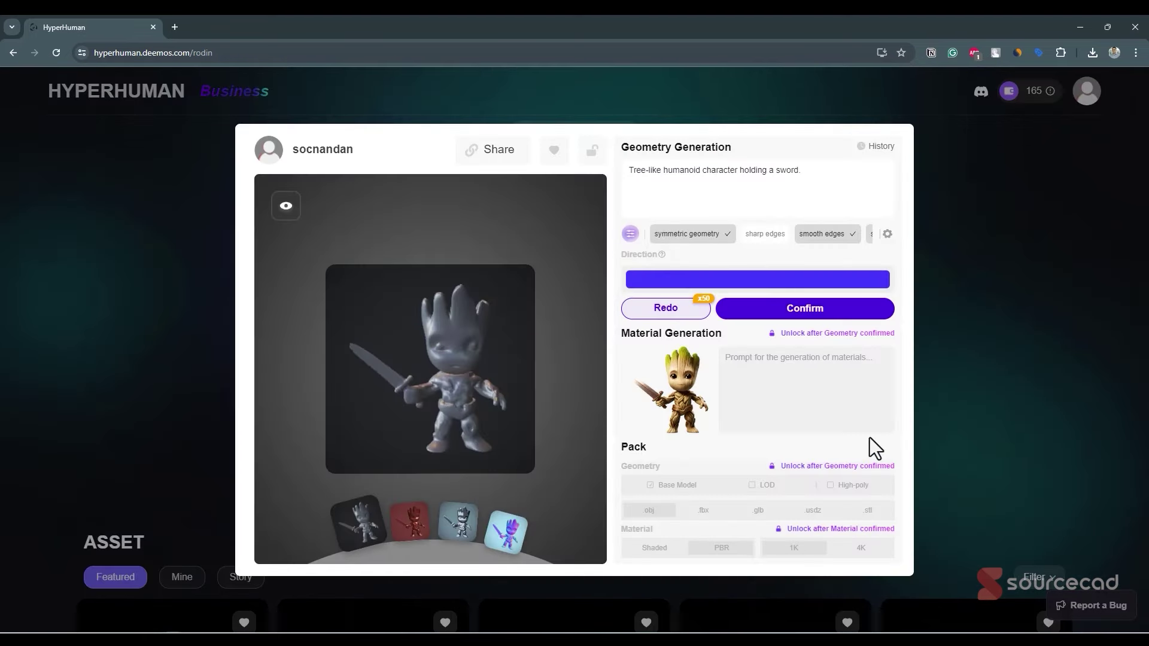
{"action": "left_click_drag", "start_coordinate": [423, 397], "coordinate": [477, 392]}
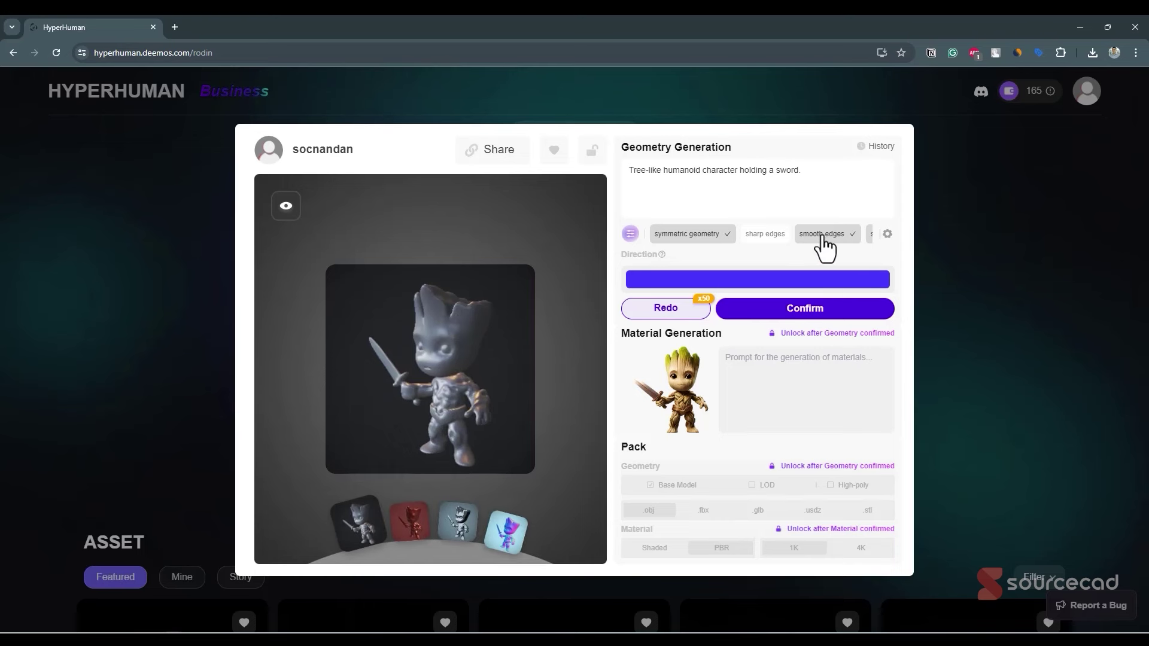
{"action": "scroll", "coordinate": [802, 247], "scroll_direction": "right", "scroll_amount": 1}
{"action": "scroll", "coordinate": [777, 252], "scroll_direction": "right", "scroll_amount": 2}
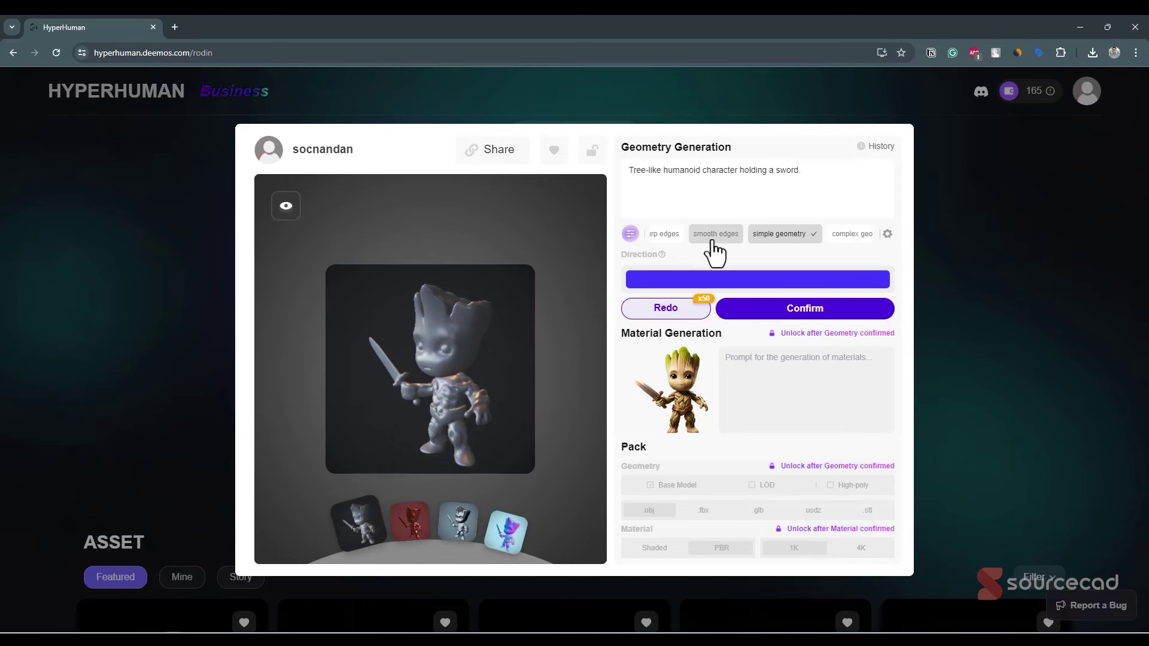
{"action": "scroll", "coordinate": [716, 249], "scroll_direction": "right", "scroll_amount": 2}
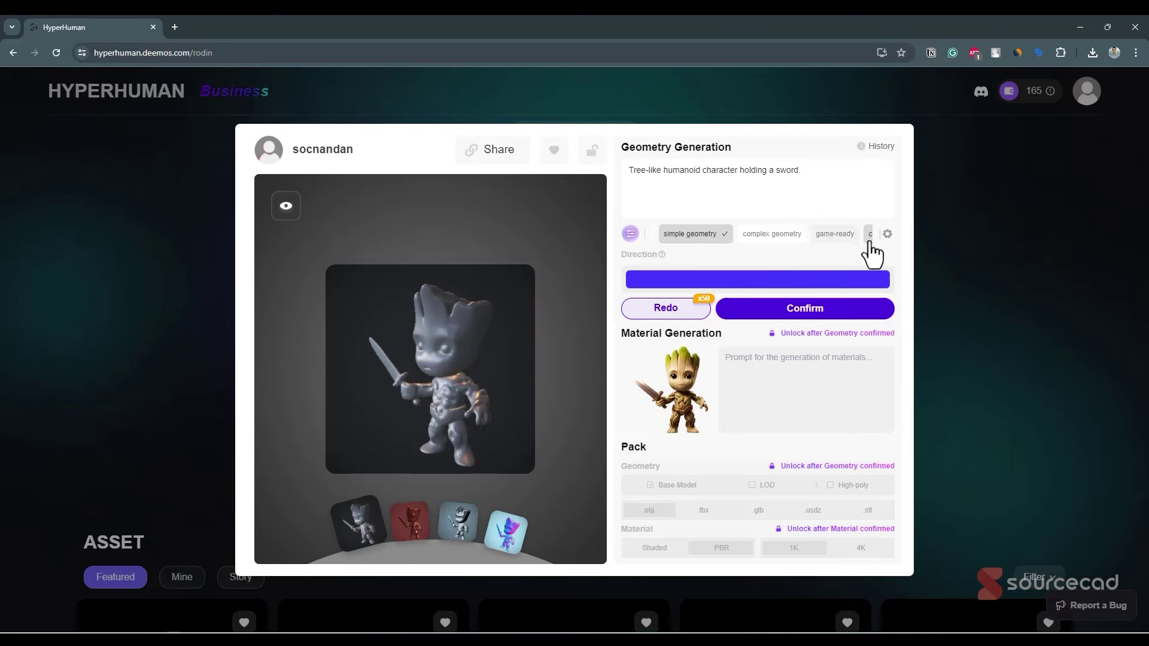
{"action": "scroll", "coordinate": [788, 255], "scroll_direction": "right", "scroll_amount": 1}
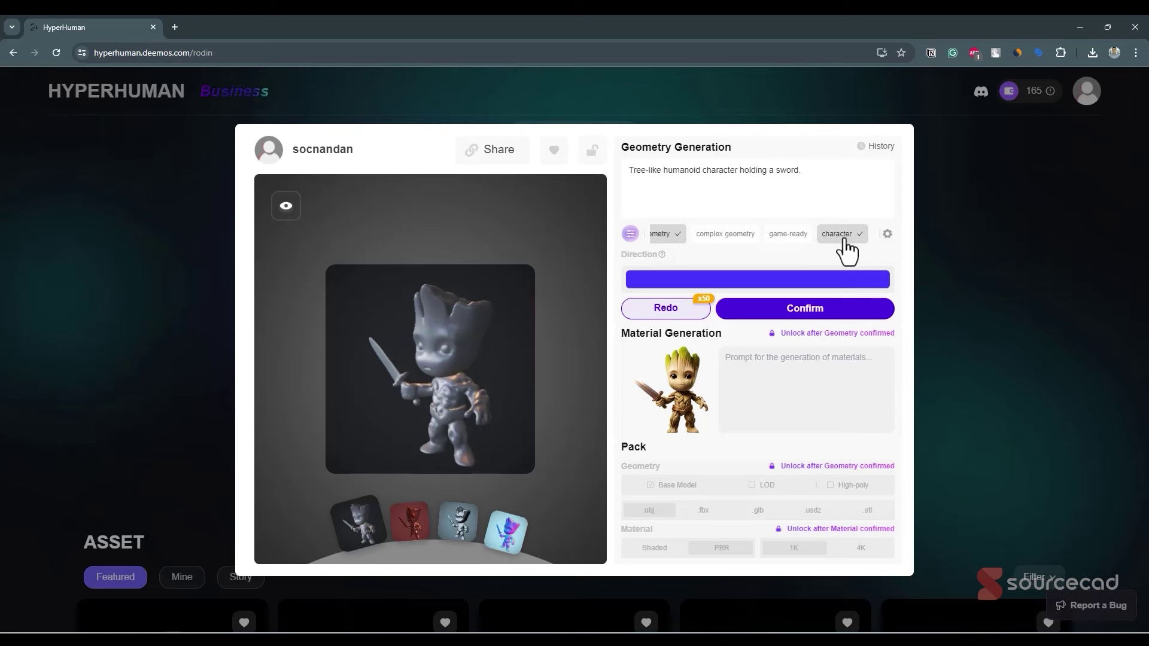
- Redo the Groot figure's geometry with the modified options and confirm it at 10000 polygons
{"action": "left_click", "coordinate": [630, 234]}
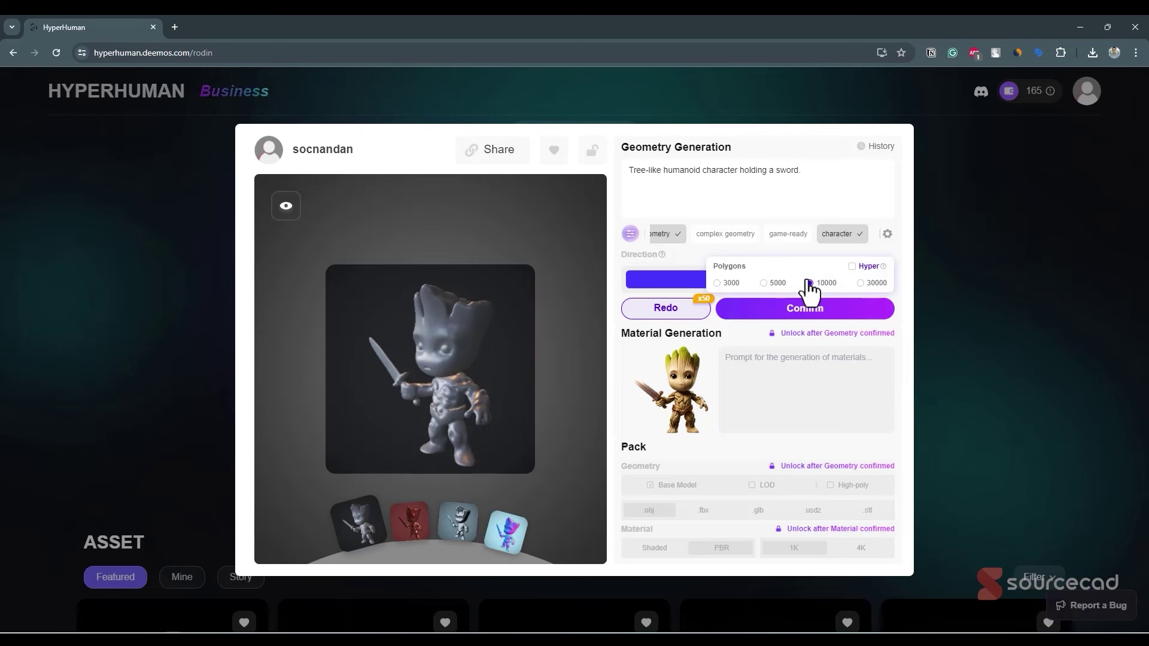
{"action": "left_click", "coordinate": [777, 312]}
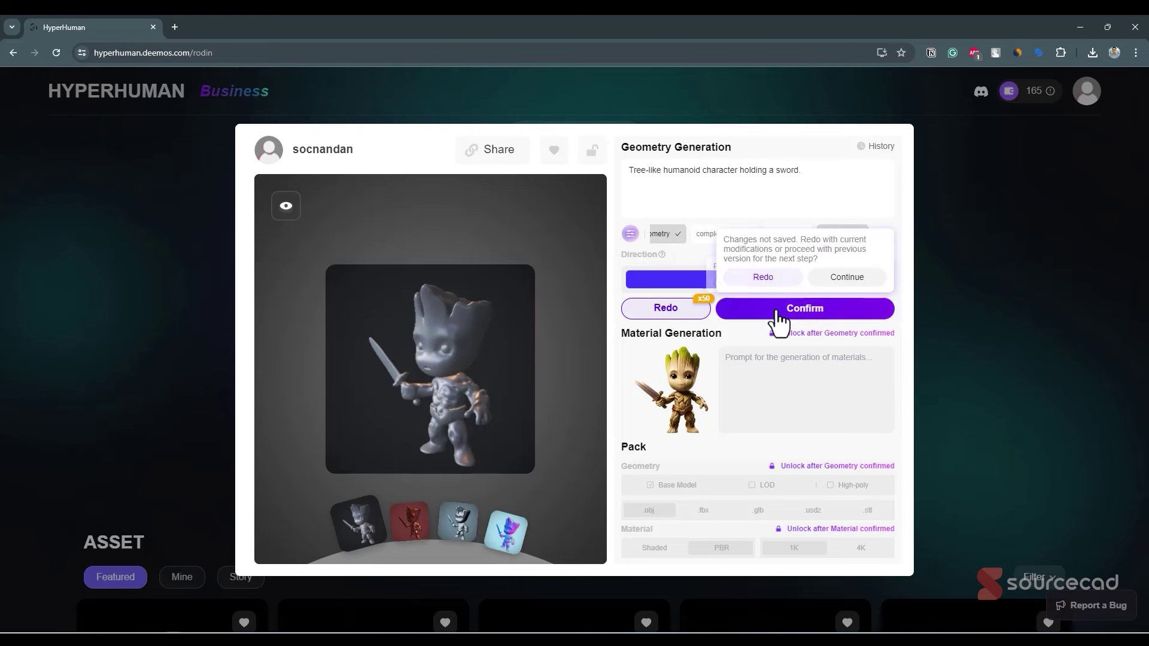
{"action": "left_click", "coordinate": [772, 279]}
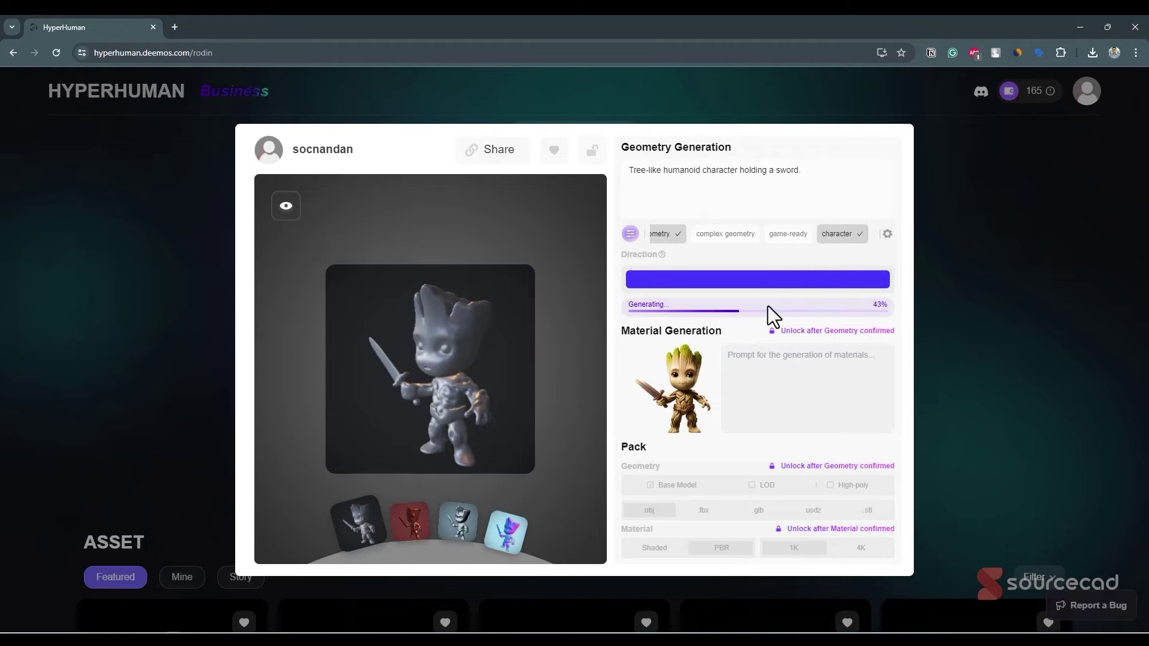
{"action": "left_click", "coordinate": [840, 311]}
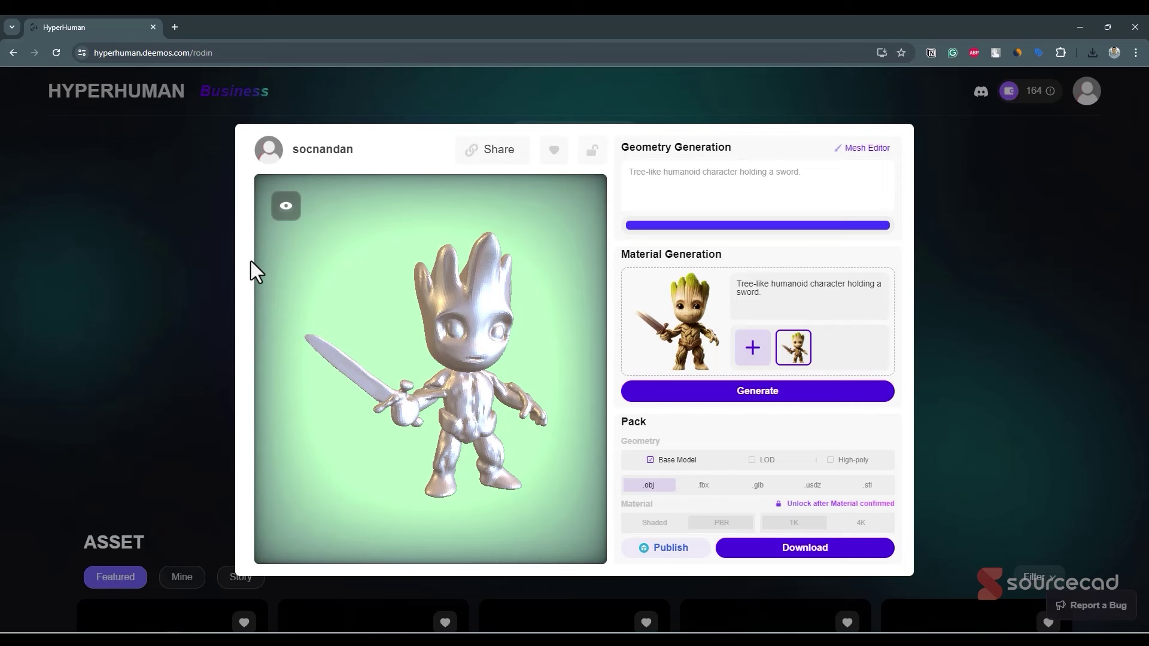
- Examine the confirmed Groot geometry in Wireframe display and return to Preview
{"action": "mouse_move", "coordinate": [293, 206]}
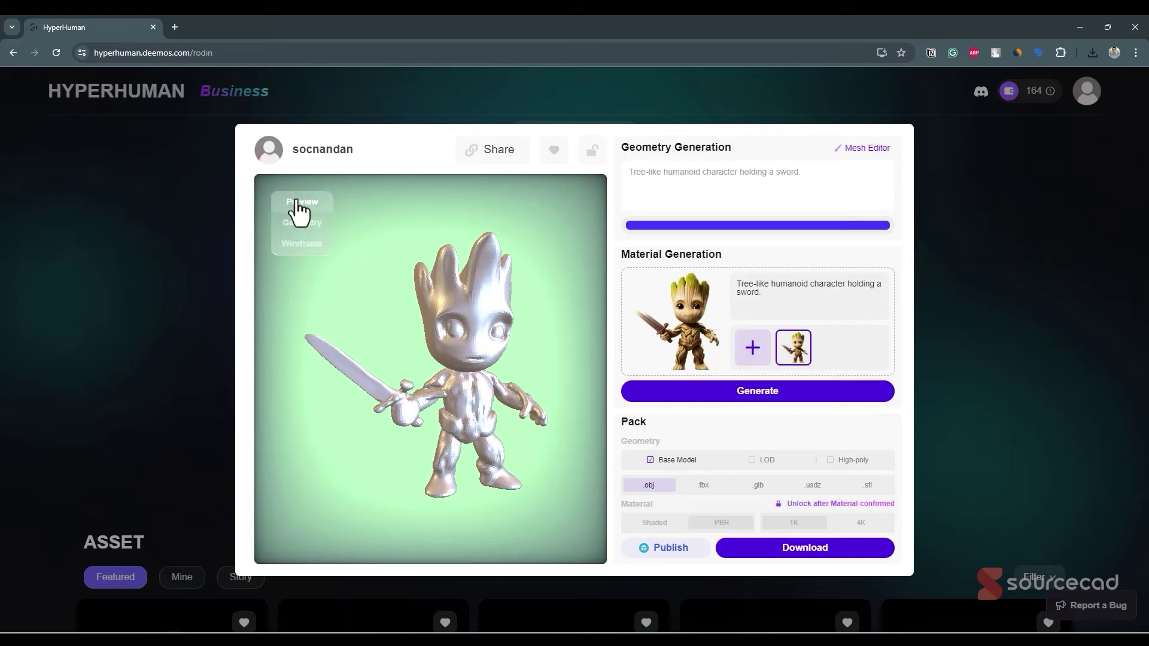
{"action": "left_click", "coordinate": [304, 245]}
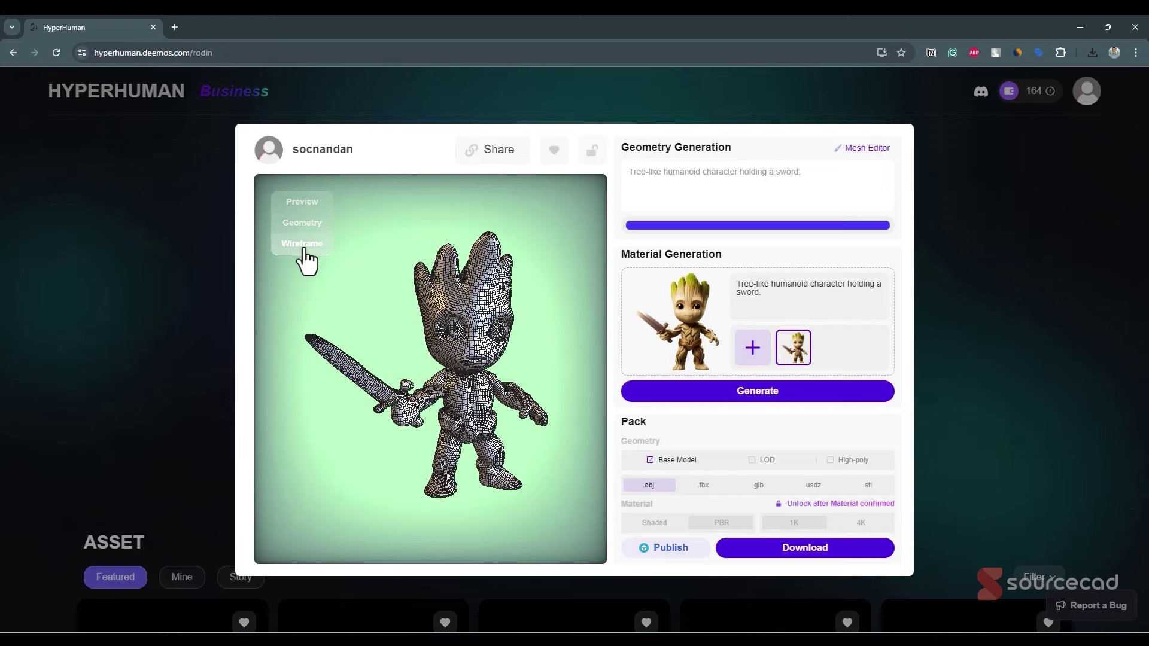
{"action": "left_click", "coordinate": [306, 204]}
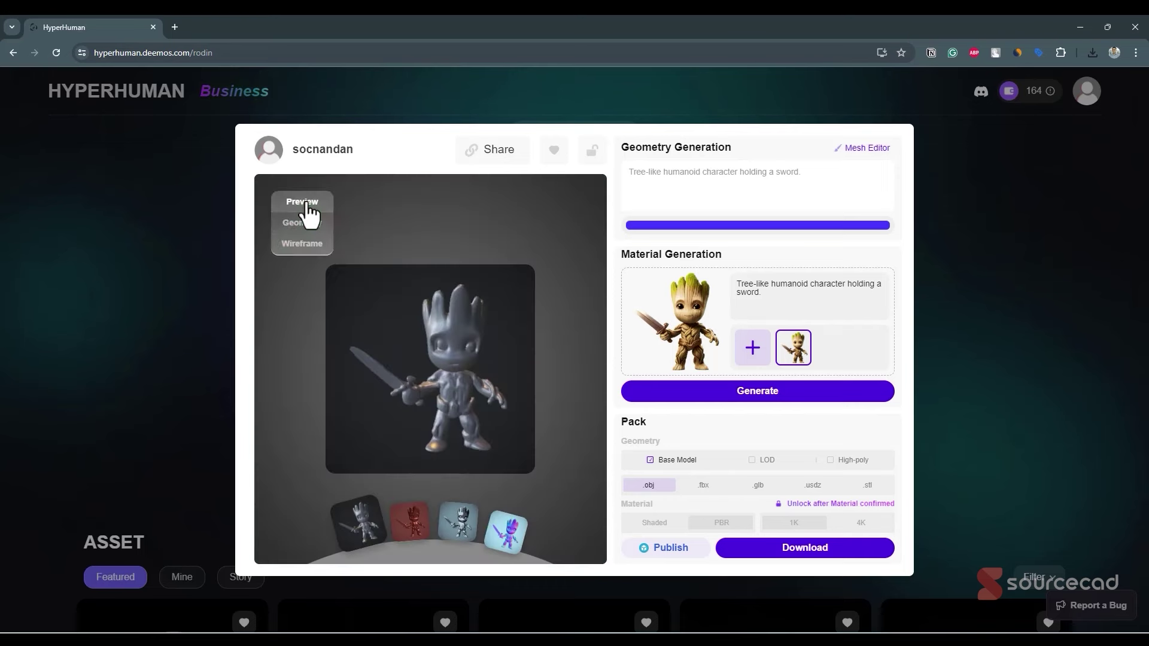
- Generate the Groot figure's material with PBR Temperature 7 and Reference Strength 0.8, and confirm it
{"action": "left_click", "coordinate": [803, 394]}
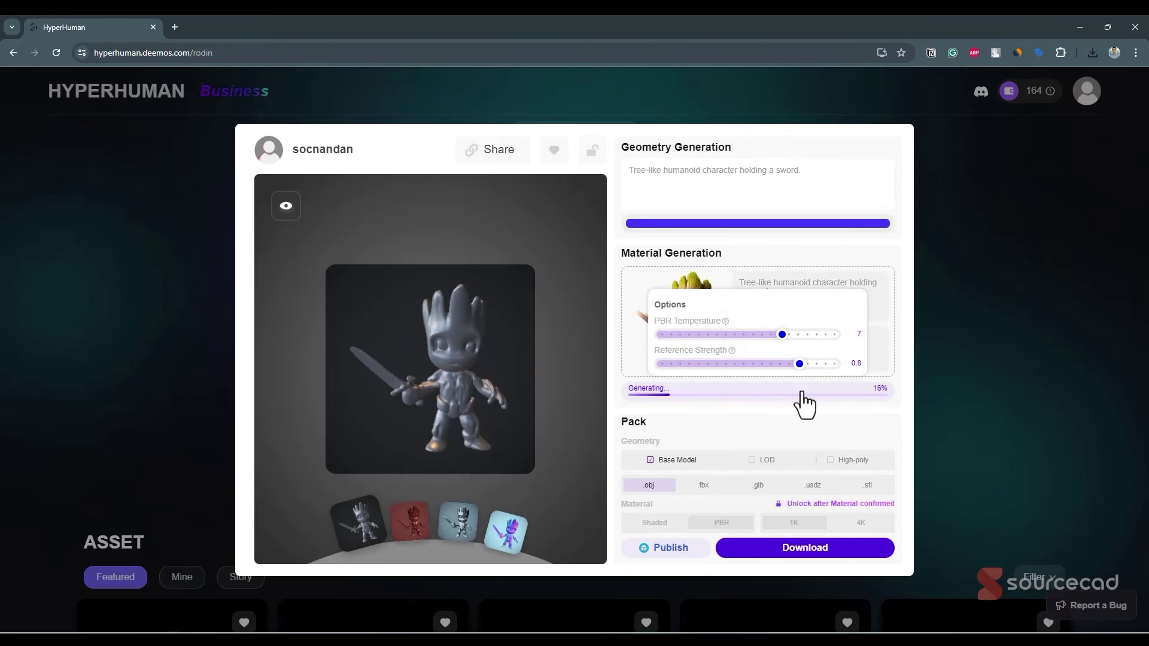
{"action": "left_click", "coordinate": [802, 393]}
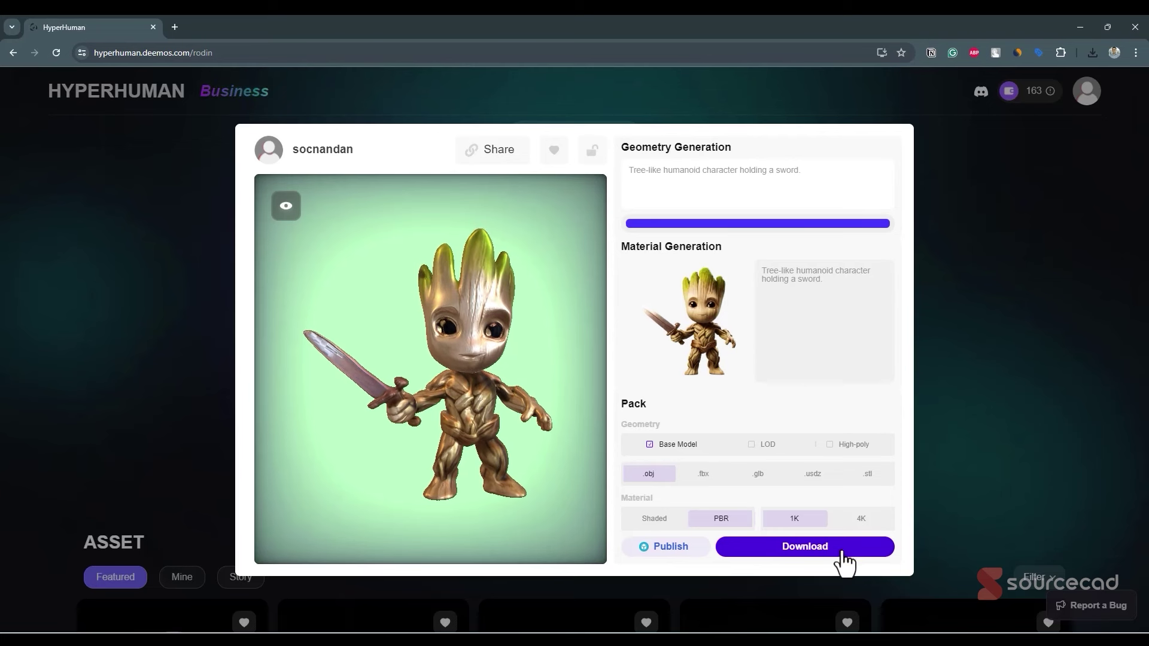
- Download the Groot figure as a High-poly .stl model with PBR material at 1K
{"action": "left_click", "coordinate": [868, 474]}
{"action": "left_click", "coordinate": [831, 446]}
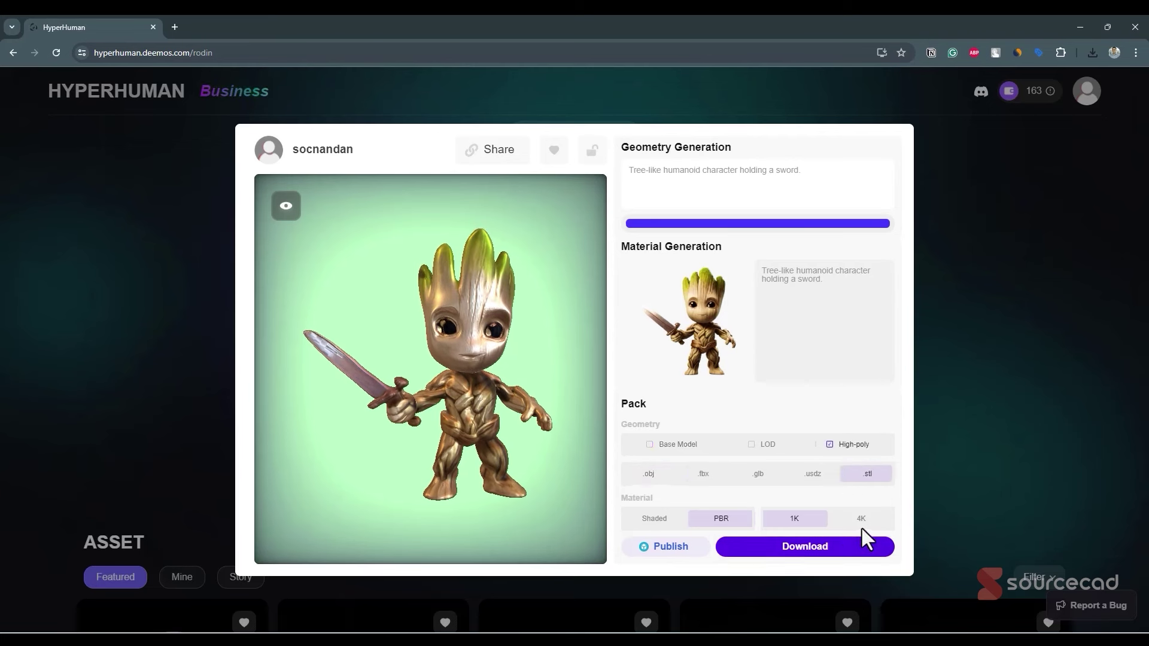
{"action": "left_click", "coordinate": [854, 553]}
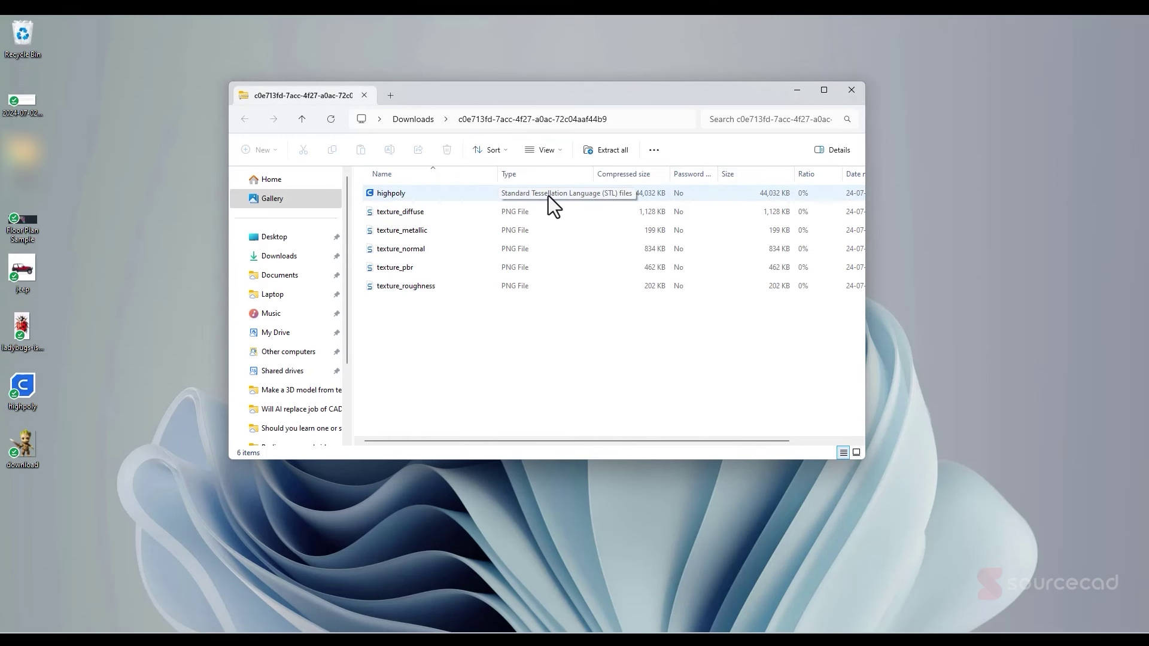
- Rename the existing highpoly file on the desktop as highpoly1
{"action": "left_click", "coordinate": [549, 196]}
{"action": "right_click", "coordinate": [19, 401]}
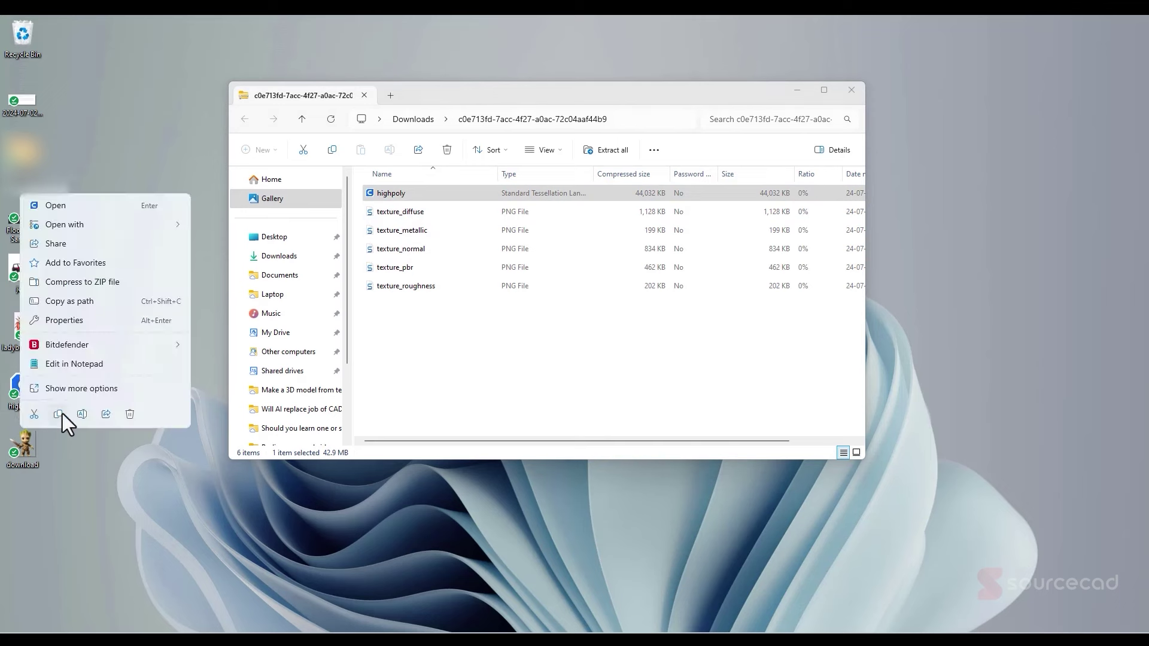
{"action": "left_click", "coordinate": [62, 414]}
{"action": "left_click", "coordinate": [39, 409]}
{"action": "type", "text": "1"}
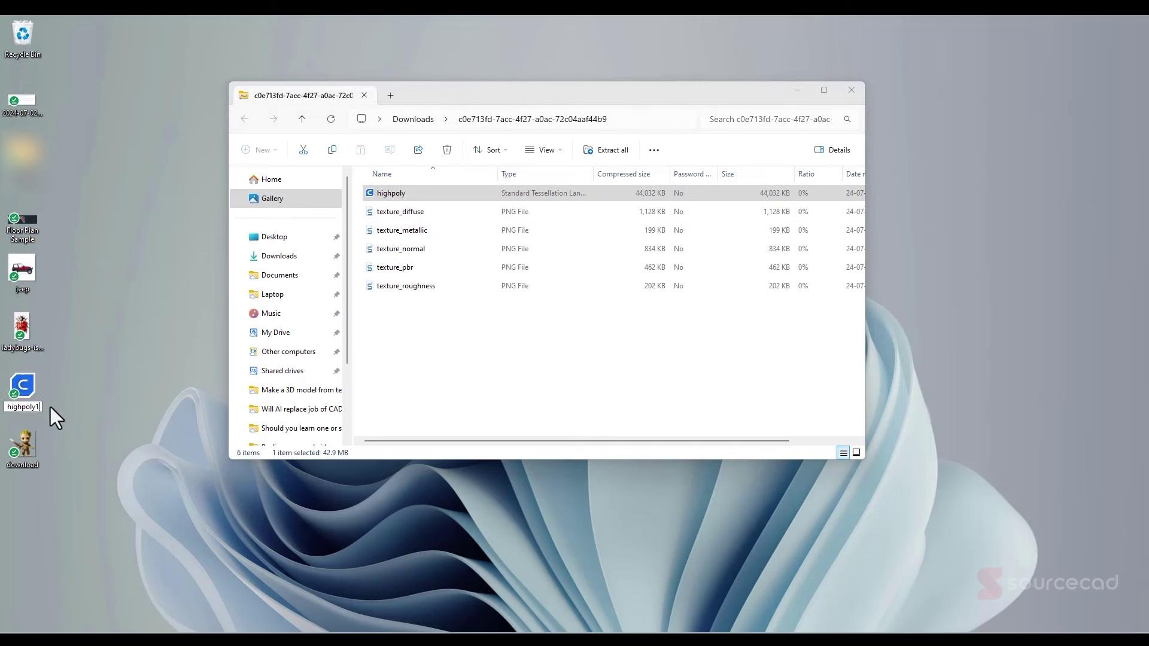
{"action": "key", "text": "Return"}
- Copy the highpoly STL from the downloaded archive to the desktop and open it in UltiMaker Cura
{"action": "left_click", "coordinate": [437, 198]}
{"action": "left_click_drag", "start_coordinate": [437, 199], "coordinate": [207, 535]}
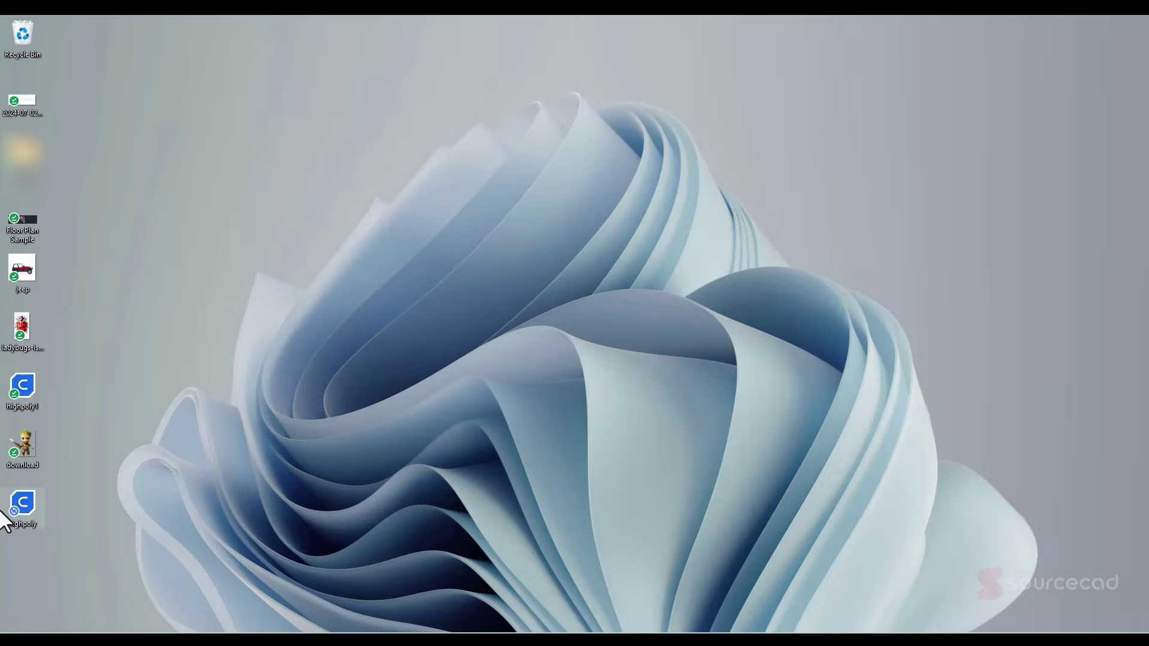
{"action": "double_click", "coordinate": [18, 505]}
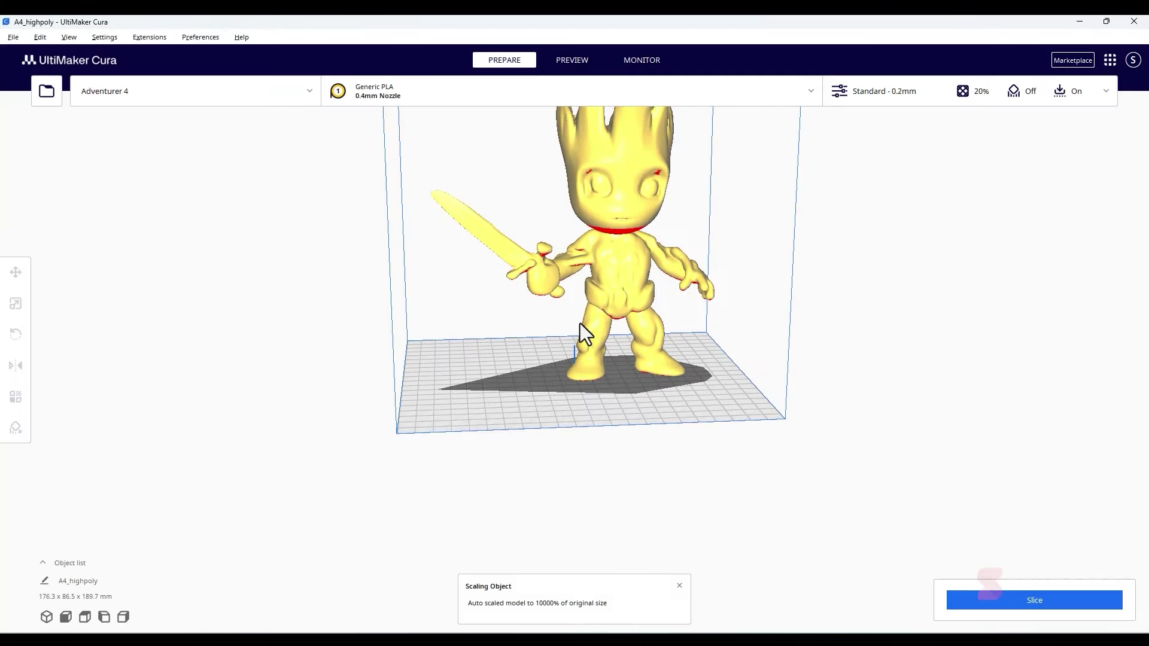
{"action": "scroll", "coordinate": [580, 323], "scroll_direction": "down", "scroll_amount": 5}
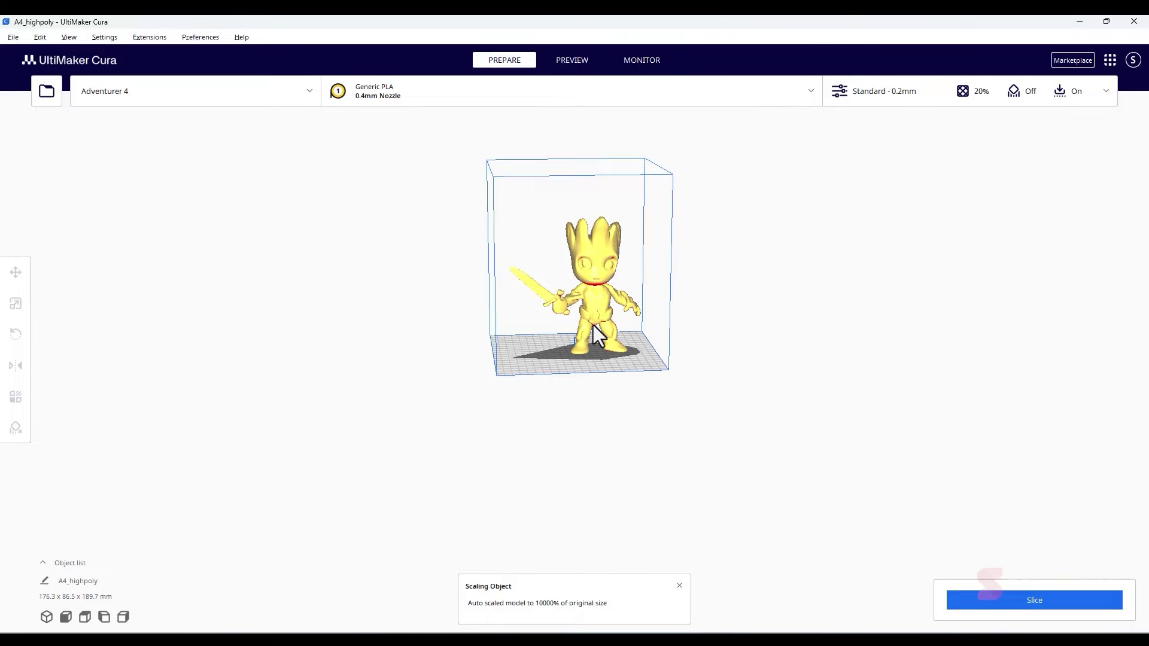
{"action": "mouse_move", "coordinate": [517, 337]}
{"action": "right_mouse_down"}
{"action": "mouse_move", "coordinate": [687, 330]}
{"action": "mouse_move", "coordinate": [415, 337]}
{"action": "mouse_move", "coordinate": [544, 300]}
{"action": "mouse_move", "coordinate": [433, 303]}
{"action": "mouse_move", "coordinate": [517, 343]}
{"action": "right_mouse_up"}
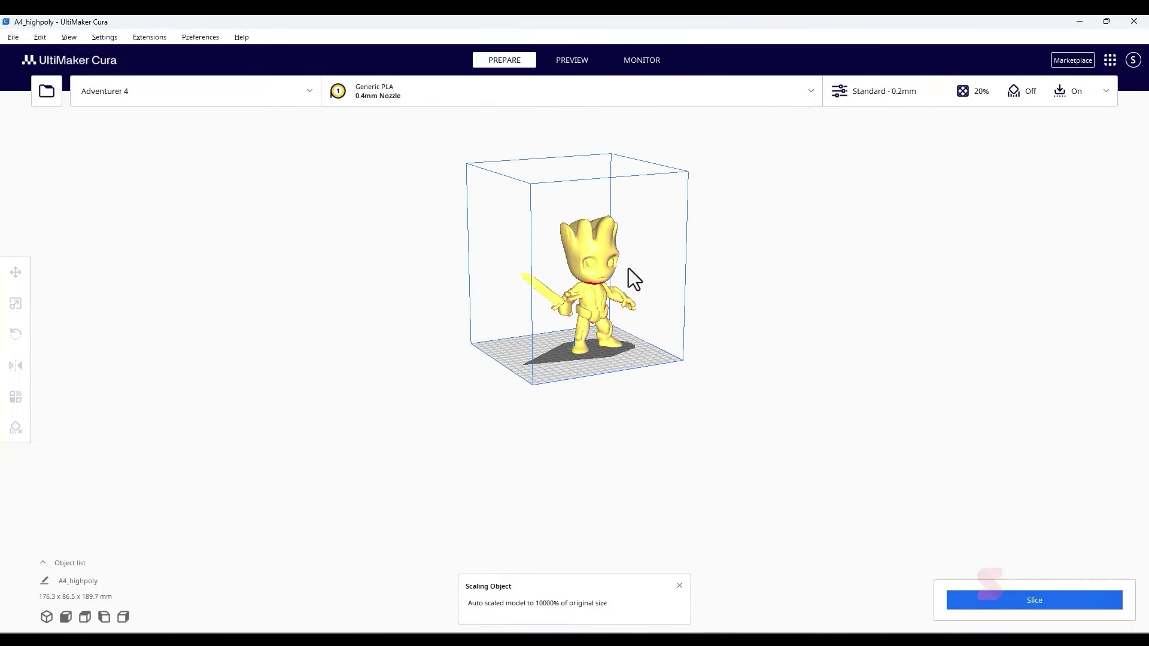
- Scale the Groot model uniformly to a Z height of 100 mm
{"action": "left_click", "coordinate": [598, 260]}
{"action": "left_click", "coordinate": [16, 305]}
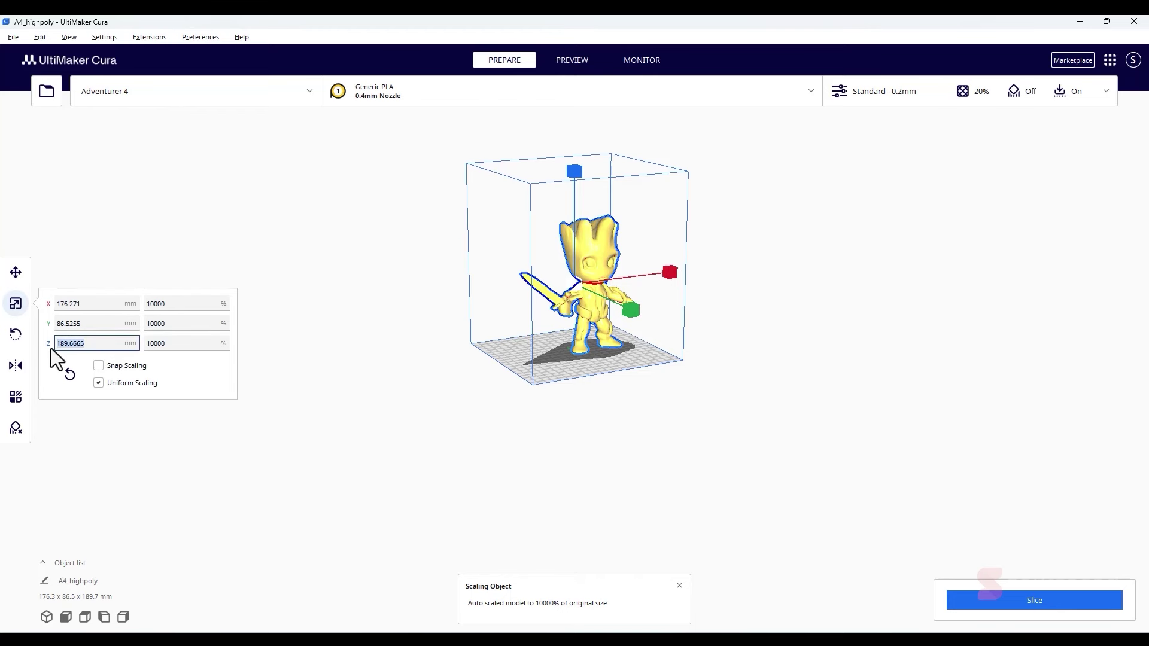
{"action": "type", "text": "100"}
{"action": "key", "text": "Tab"}
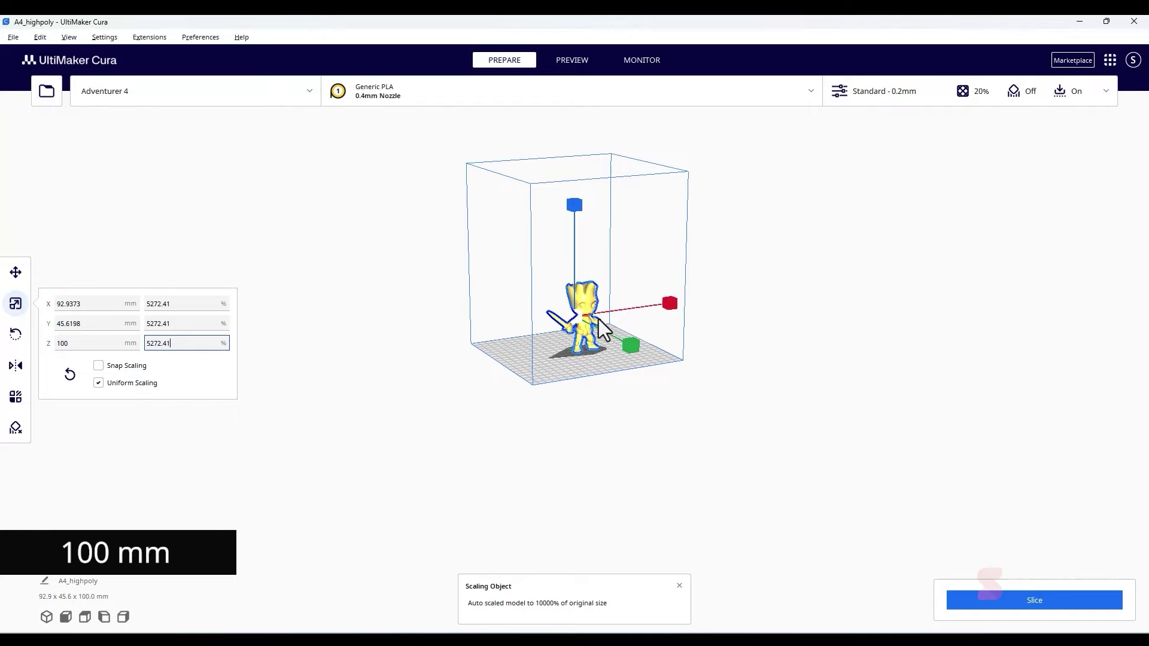
{"action": "right_click_drag", "start_coordinate": [605, 328], "coordinate": [765, 234]}
{"action": "left_click", "coordinate": [765, 233]}
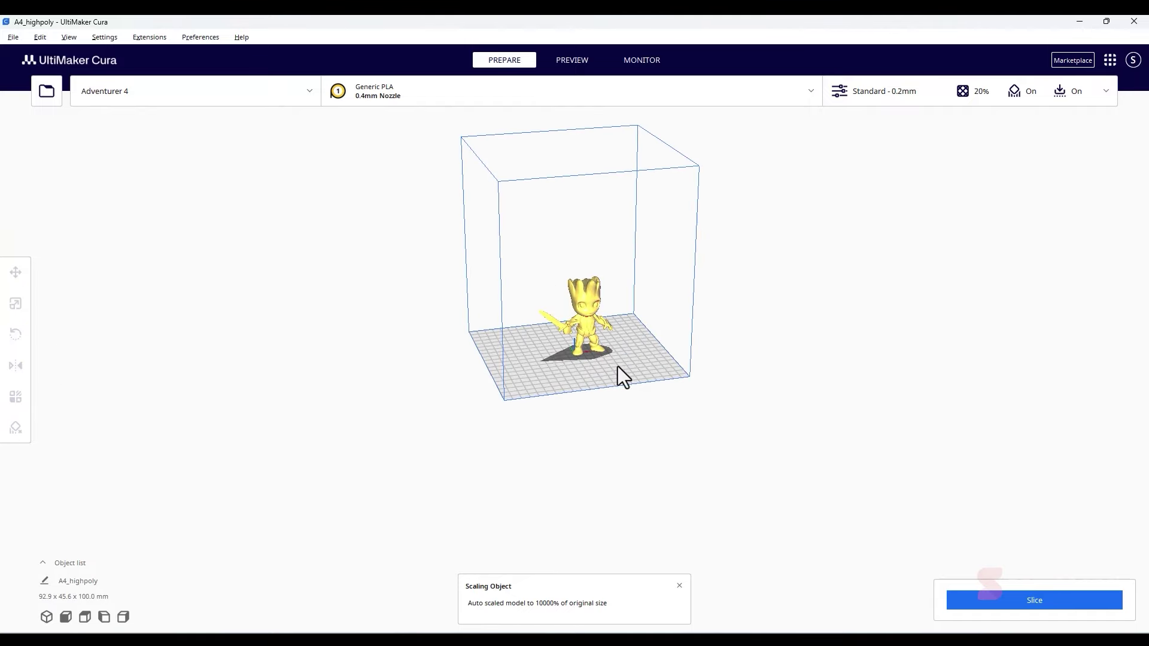
- Check the infill, support and adhesion print settings and slice the Groot model
{"action": "right_click_drag", "start_coordinate": [618, 366], "coordinate": [645, 334]}
{"action": "left_click", "coordinate": [1017, 102]}
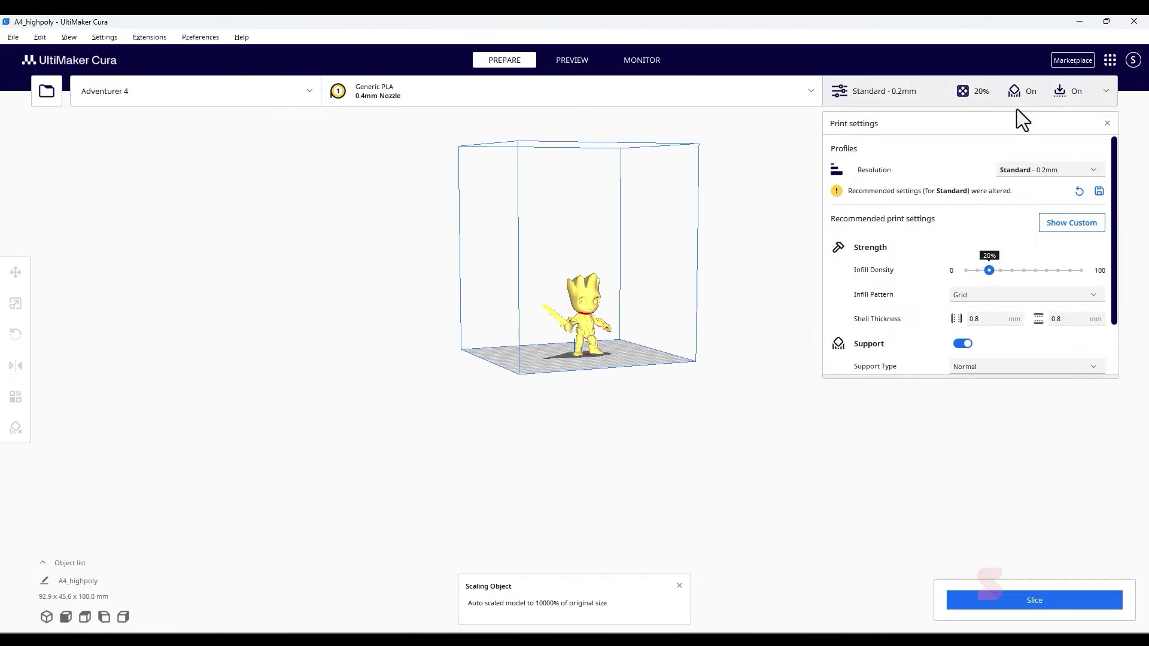
{"action": "scroll", "coordinate": [925, 306], "scroll_direction": "down", "scroll_amount": 2}
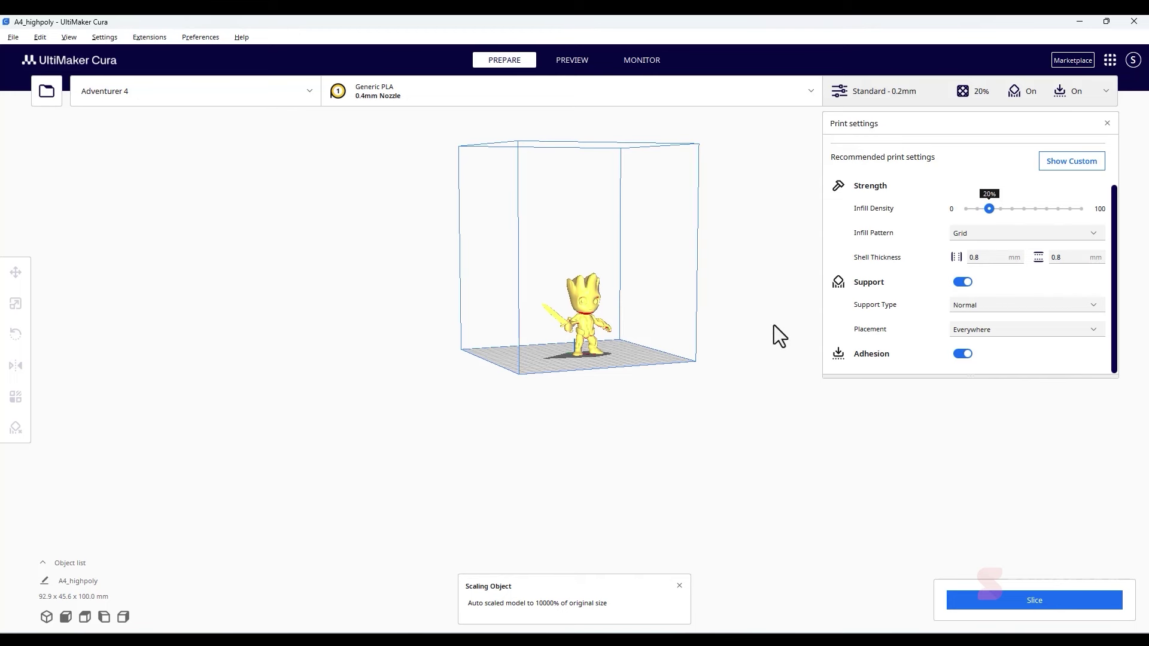
{"action": "left_click", "coordinate": [1107, 123]}
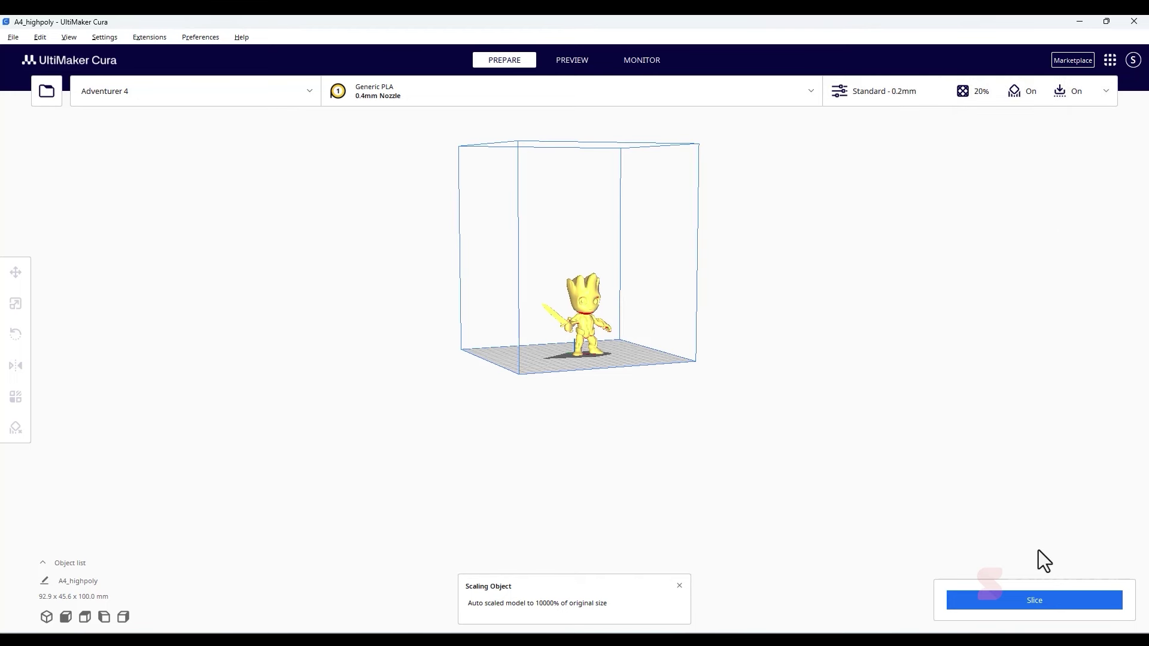
{"action": "left_click", "coordinate": [1057, 600]}
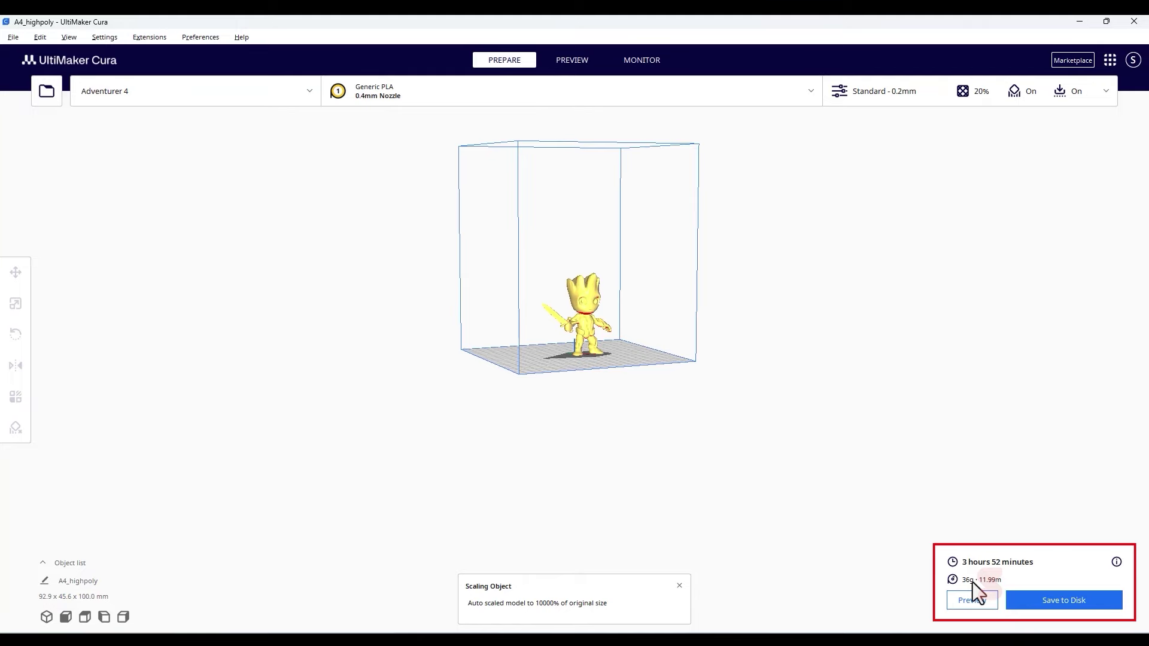
- Save the sliced Groot model to the desktop as the G-code file A4_highpoly
{"action": "left_click", "coordinate": [1081, 603]}
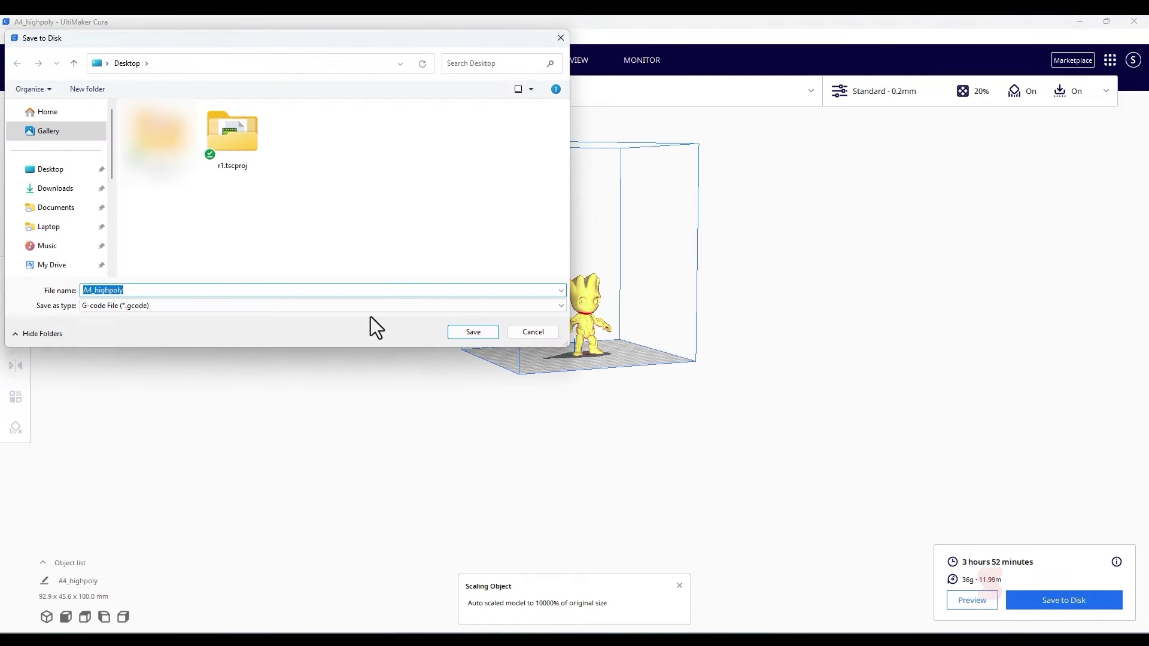
{"action": "left_click_drag", "start_coordinate": [297, 43], "coordinate": [623, 88]}
{"action": "left_click", "coordinate": [376, 215]}
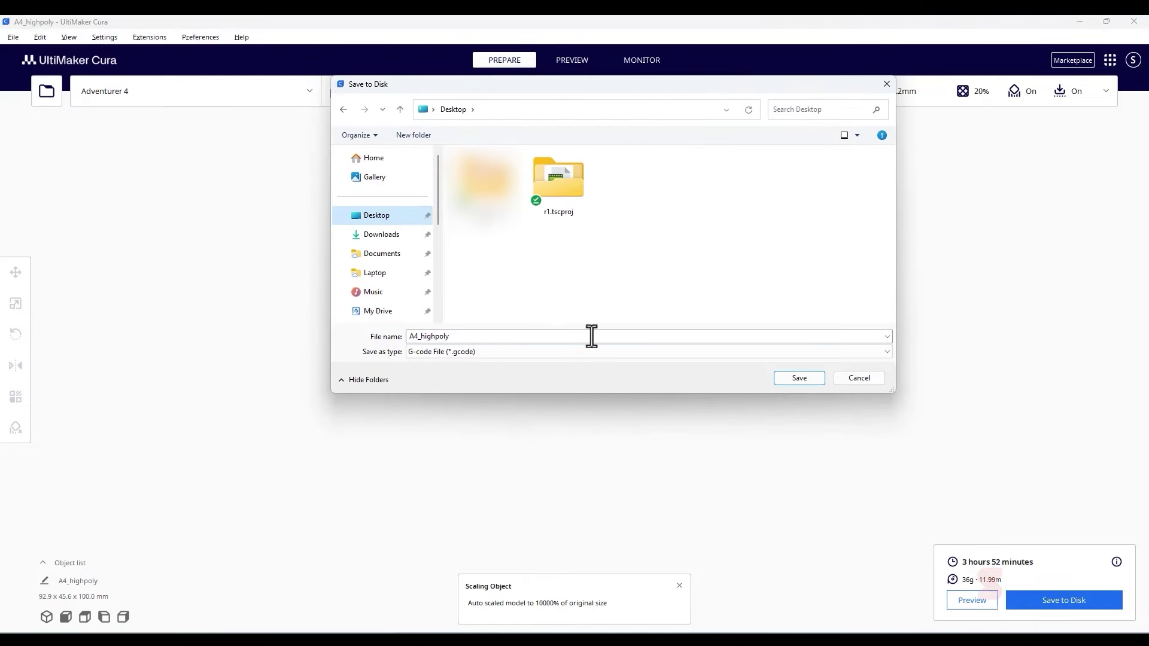
{"action": "left_click", "coordinate": [816, 381]}
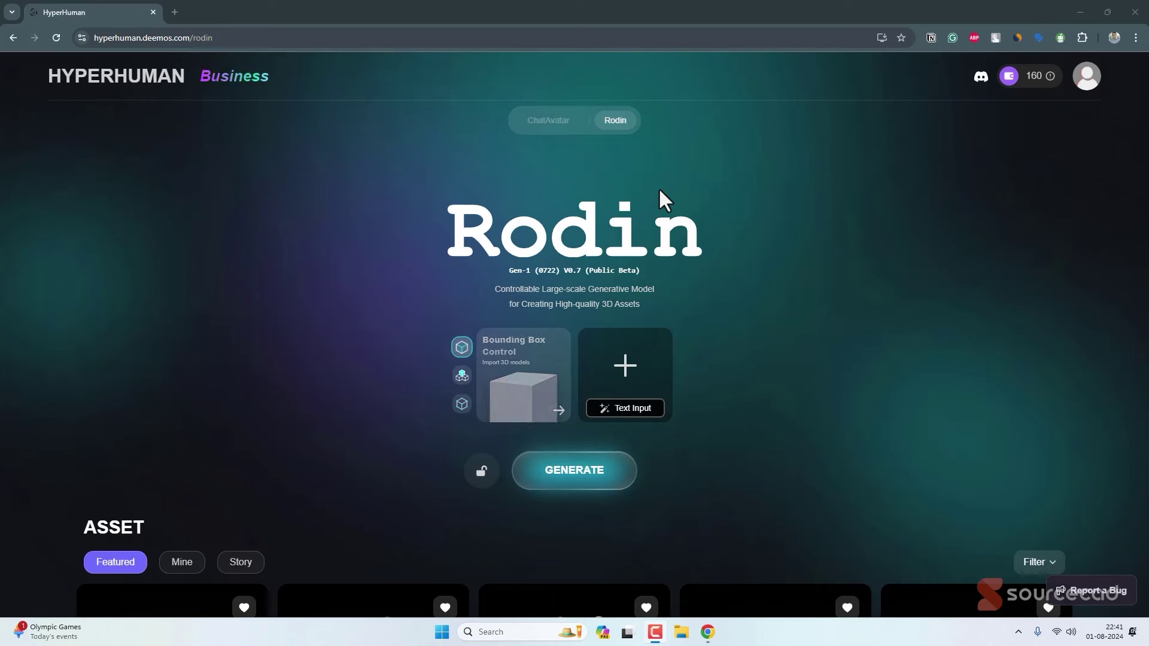
- In Rodin, compare the 3D control modes, choose Bounding Box Control and confirm a handcrafted box with width 100, height 100 and length 200
{"action": "left_click", "coordinate": [464, 348]}
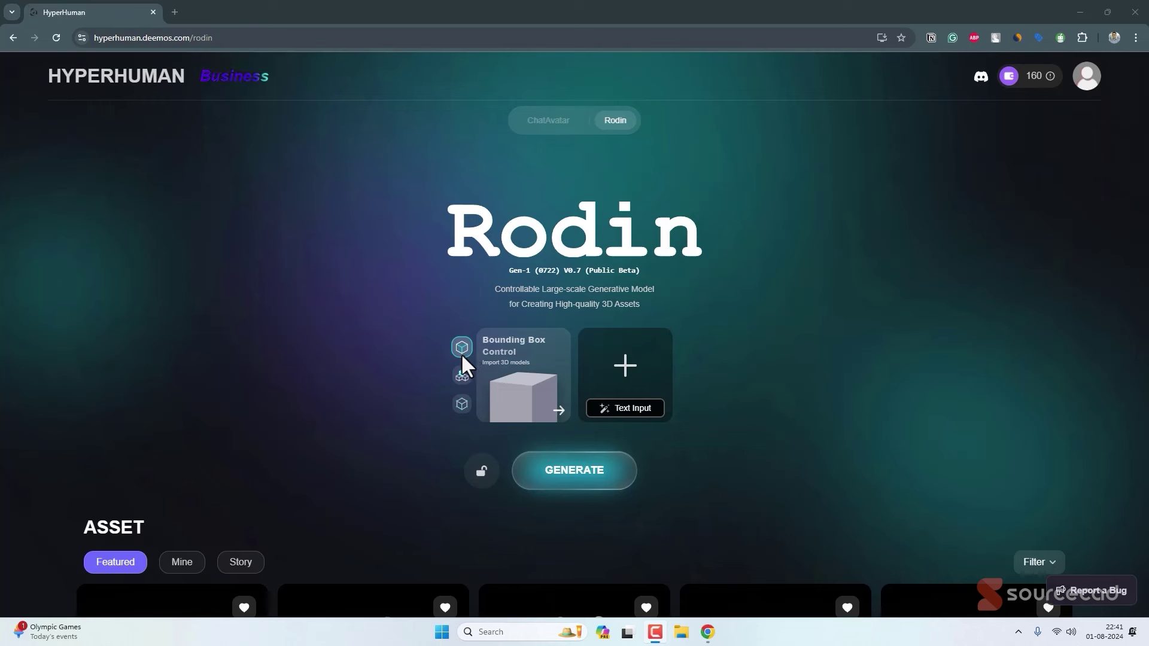
{"action": "left_click", "coordinate": [462, 375]}
{"action": "left_click", "coordinate": [463, 403]}
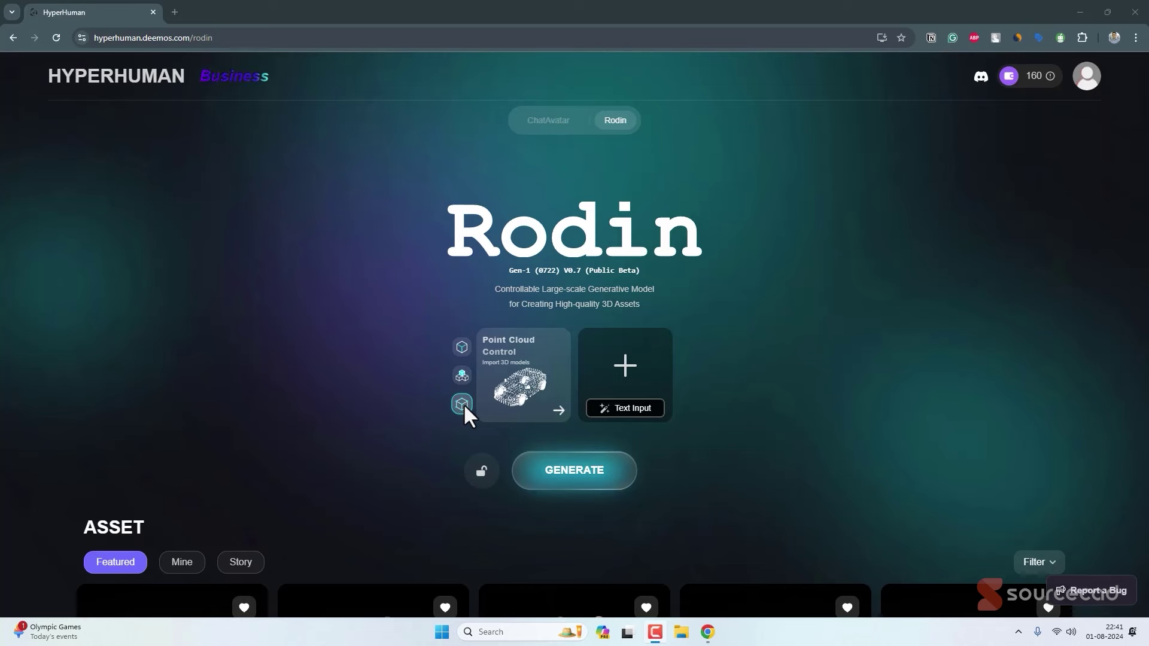
{"action": "left_click", "coordinate": [462, 347]}
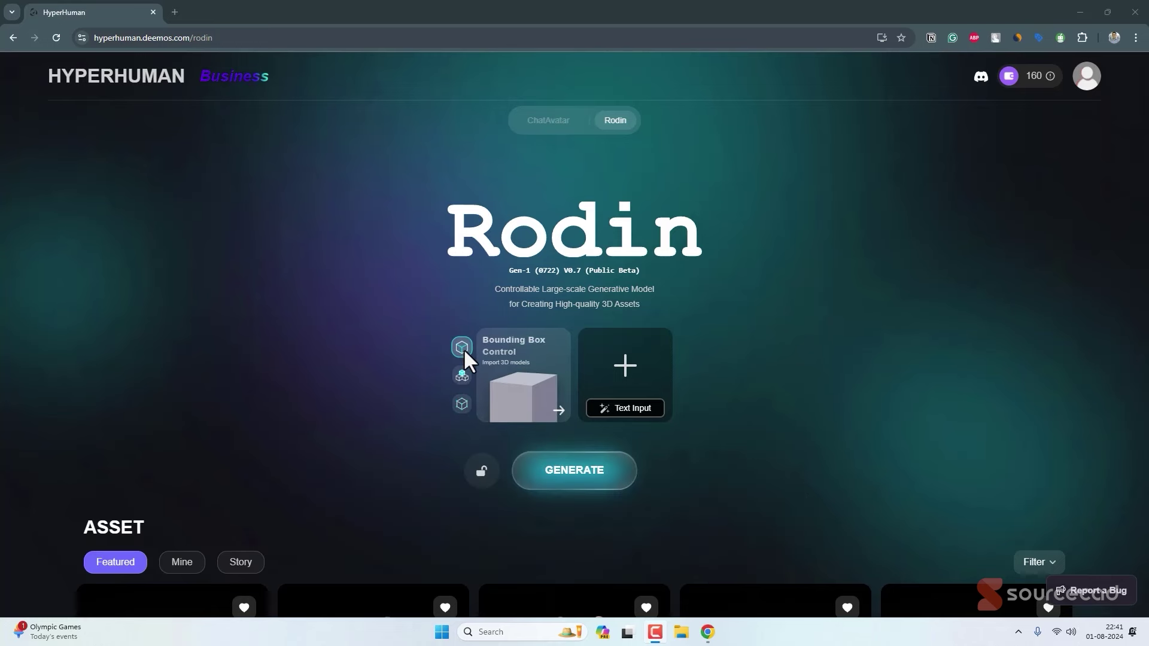
{"action": "left_click", "coordinate": [521, 394]}
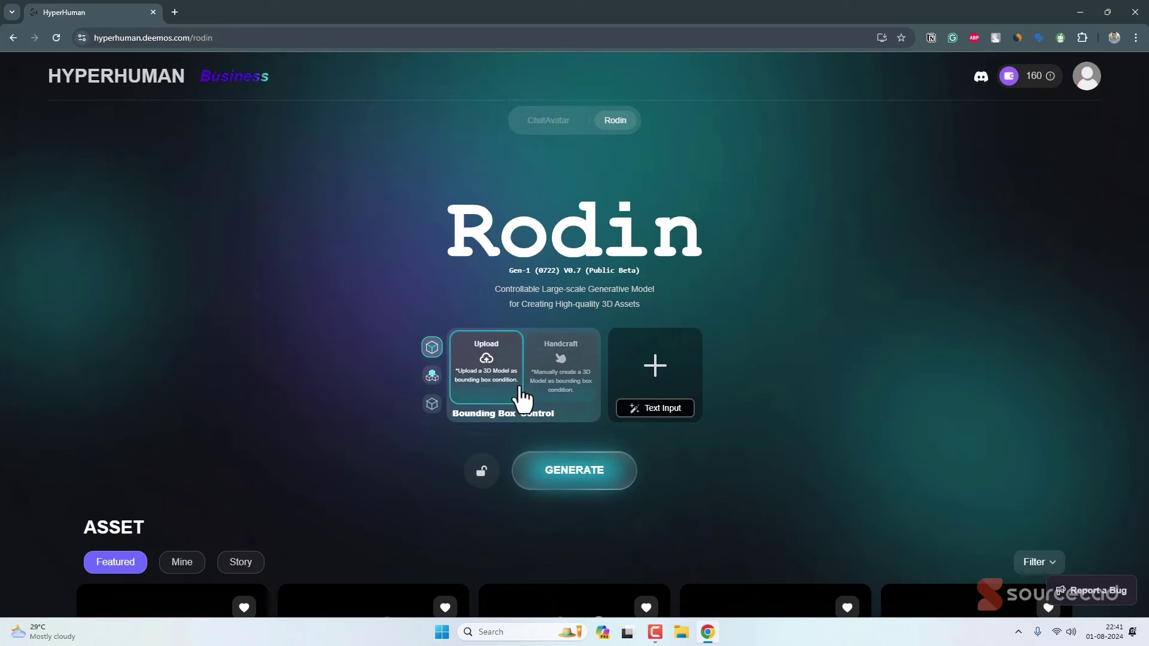
{"action": "left_click", "coordinate": [565, 362]}
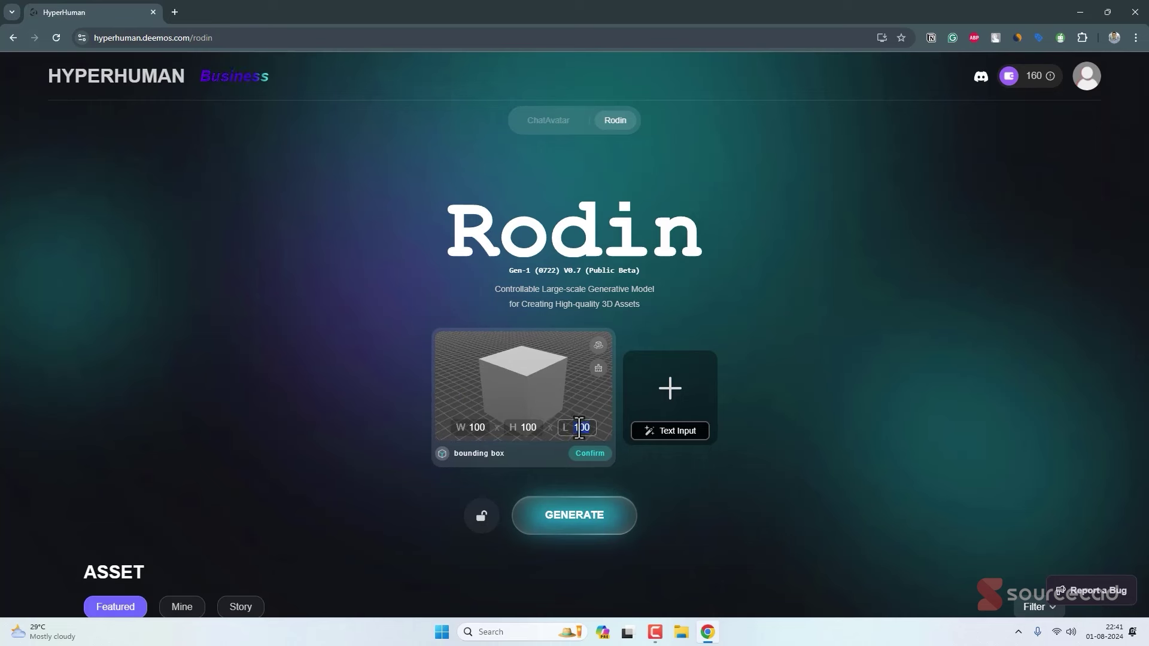
{"action": "type", "text": "200"}
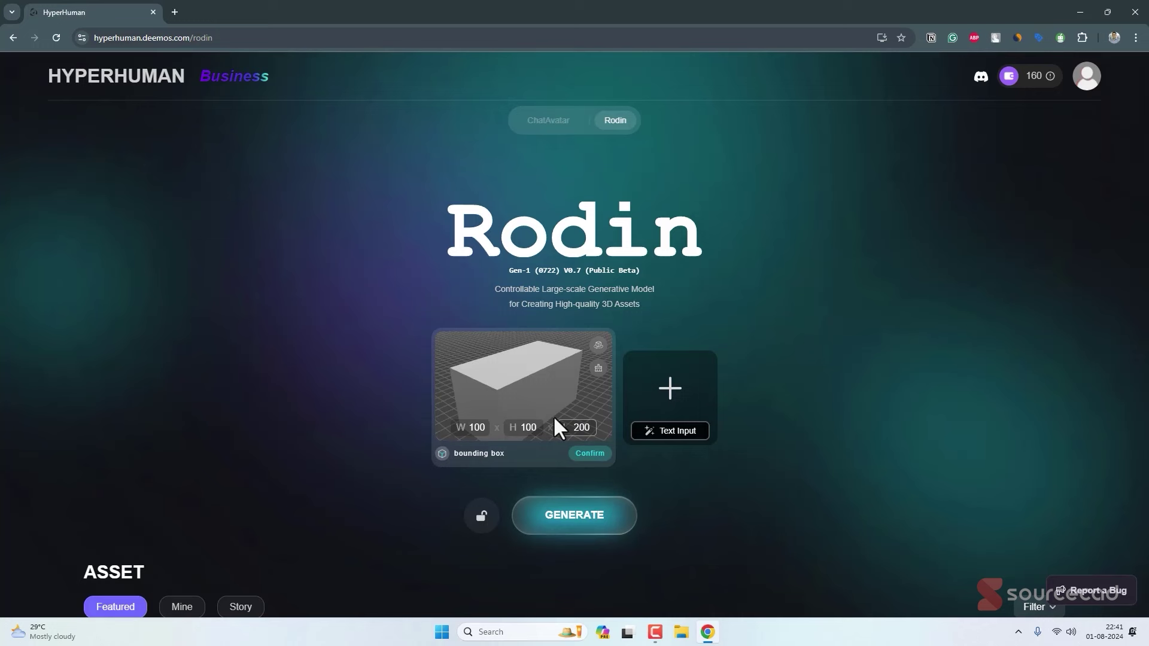
{"action": "left_click", "coordinate": [588, 453]}
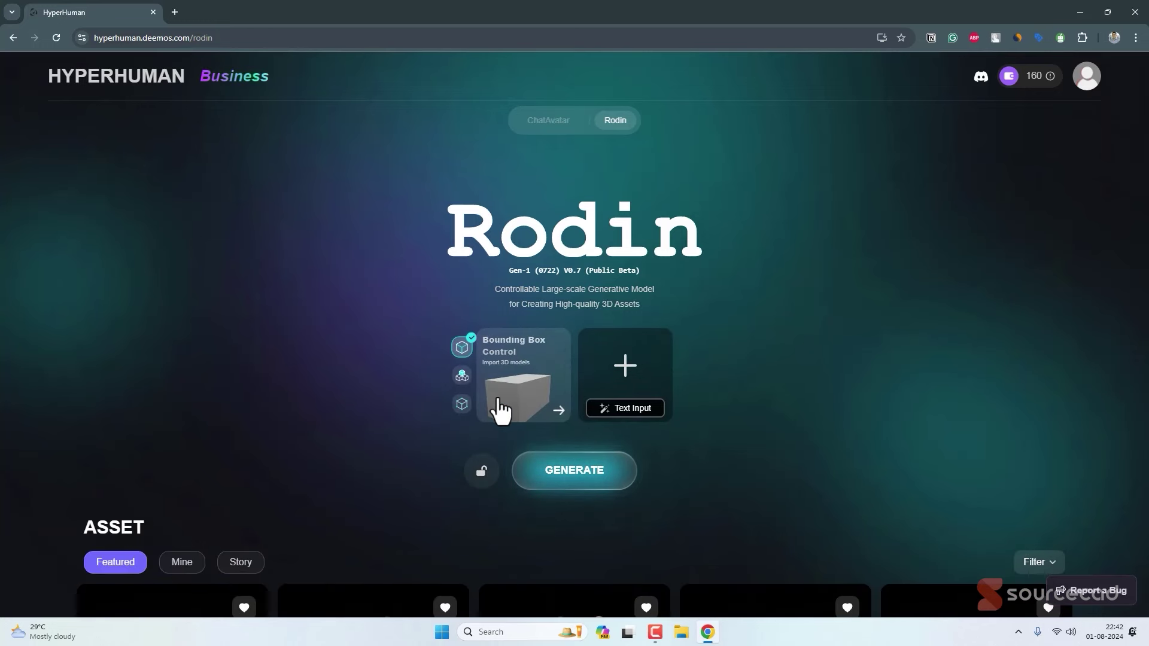
- Upload the boat image 6833 from the desktop to generate its geometry and inspect the preview
{"action": "left_click", "coordinate": [623, 370]}
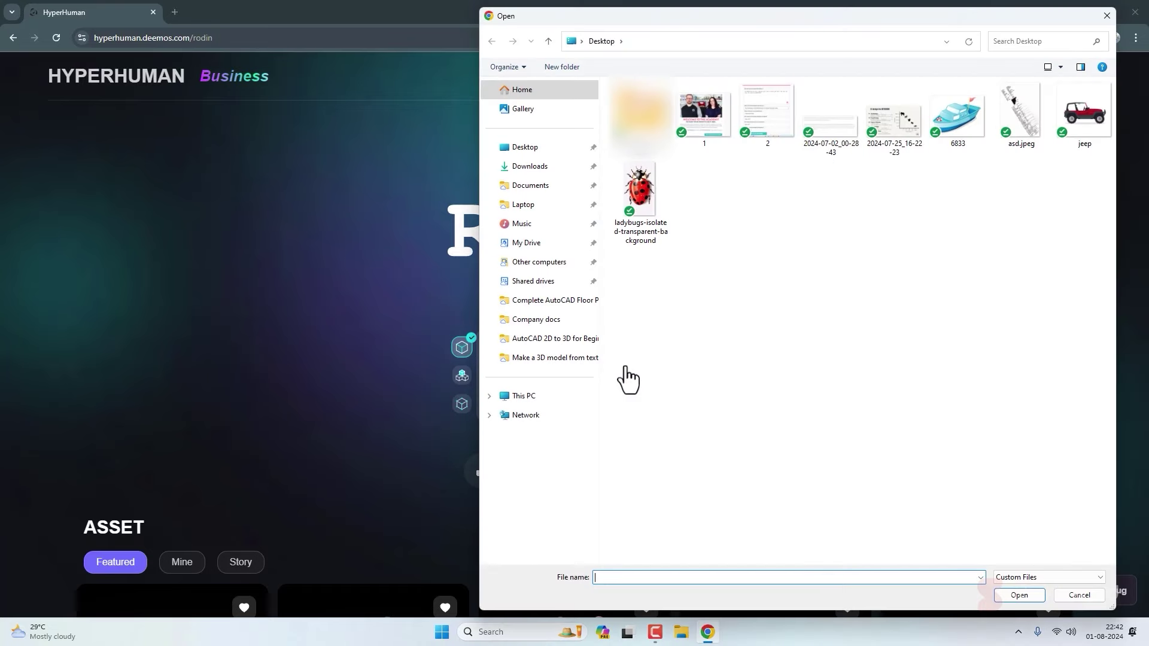
{"action": "double_click", "coordinate": [955, 117]}
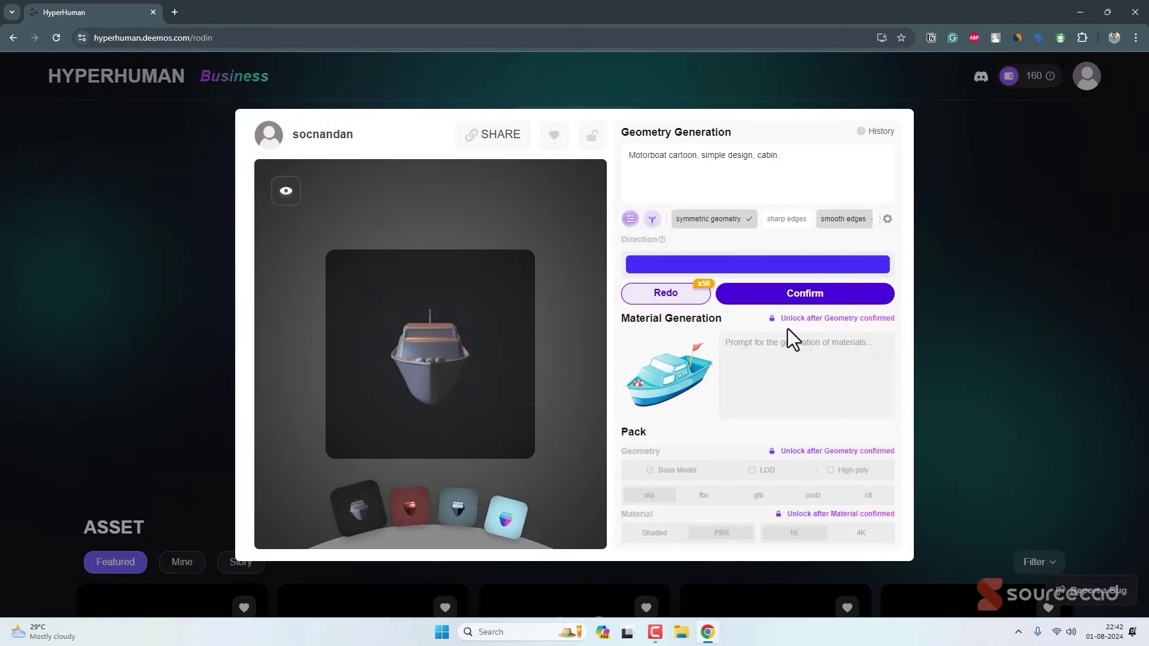
{"action": "mouse_move", "coordinate": [431, 390]}
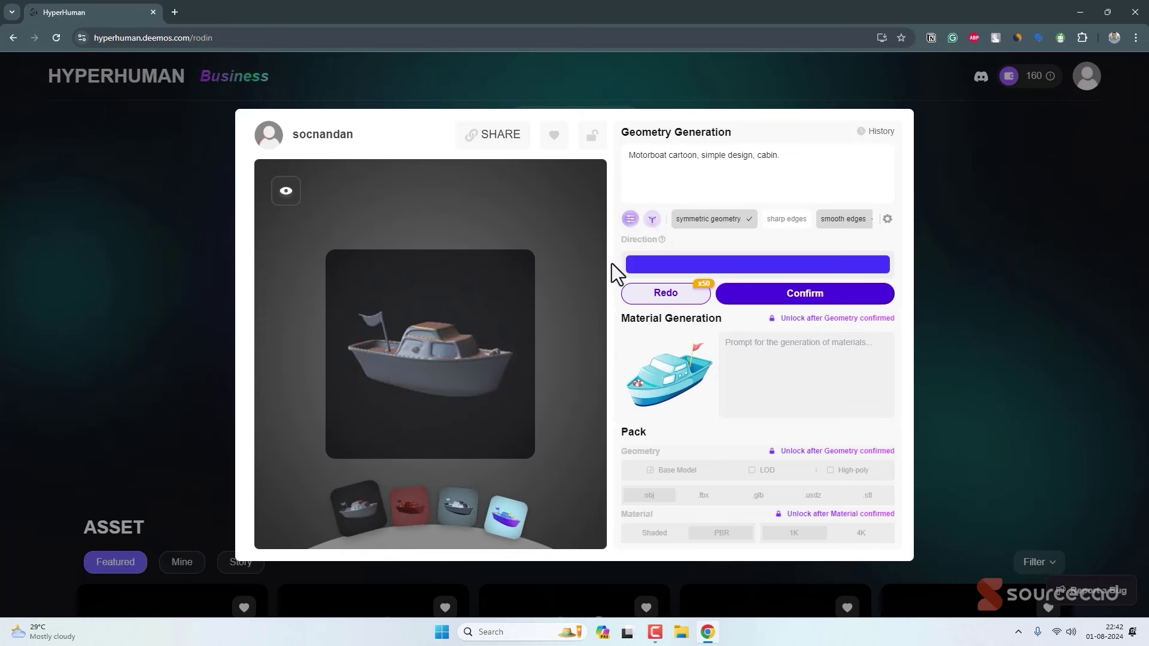
- Set the boat's bounding box to height 200 and length 100, confirm it and redo the geometry
{"action": "left_click", "coordinate": [653, 219]}
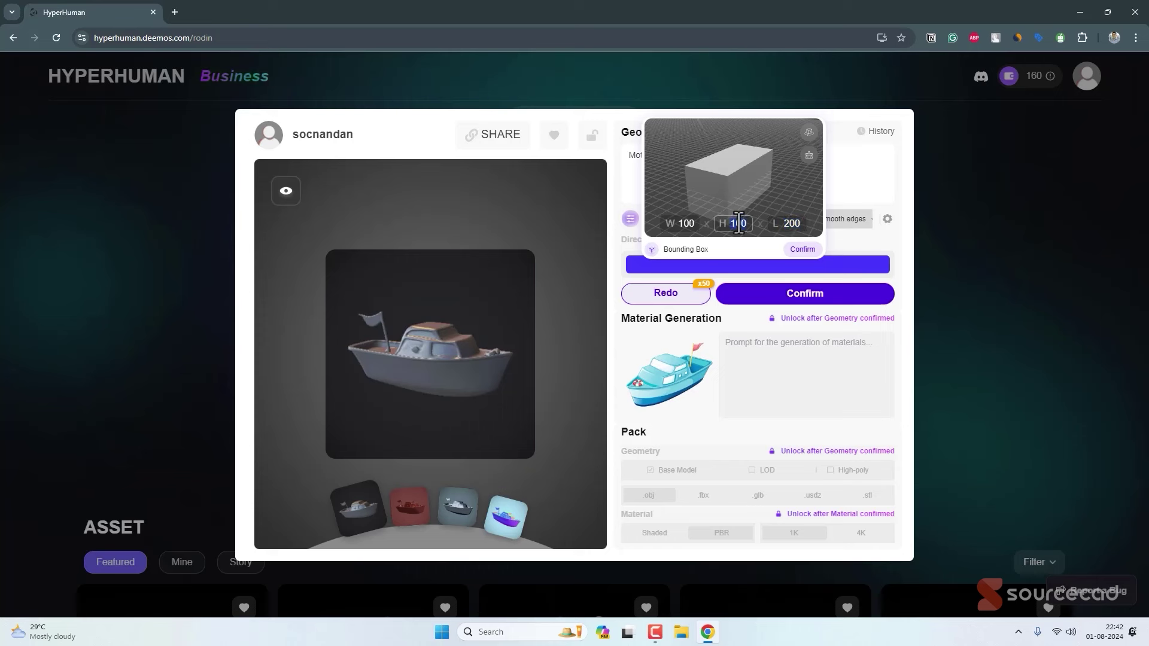
{"action": "type", "text": "200"}
{"action": "left_click", "coordinate": [788, 225]}
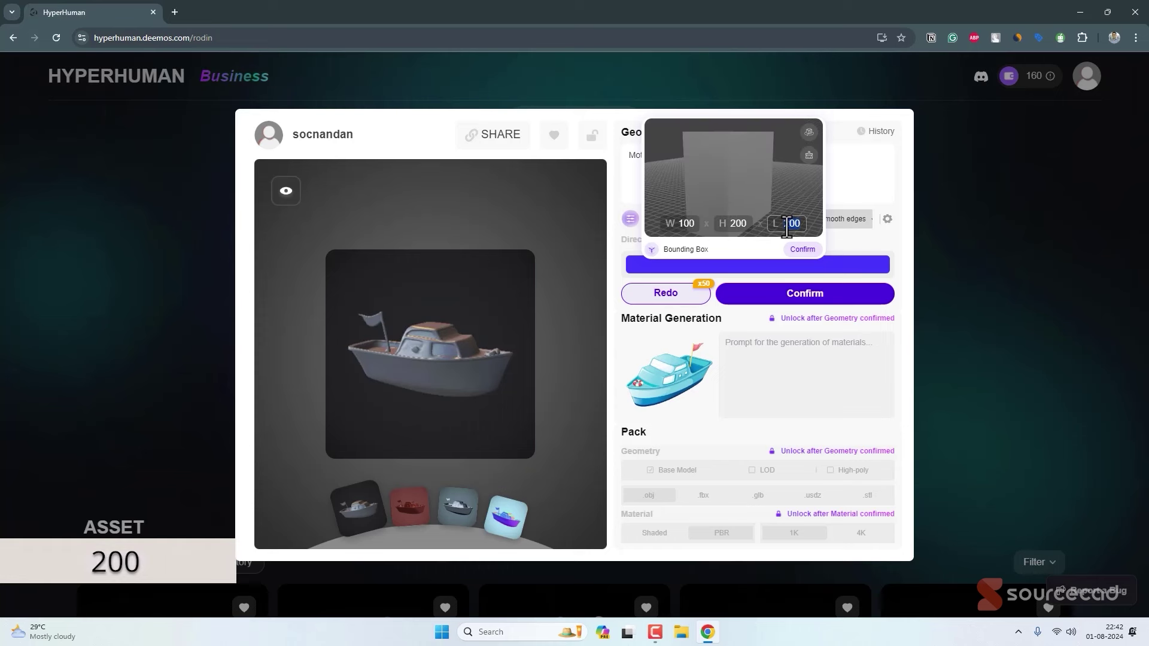
{"action": "type", "text": "100"}
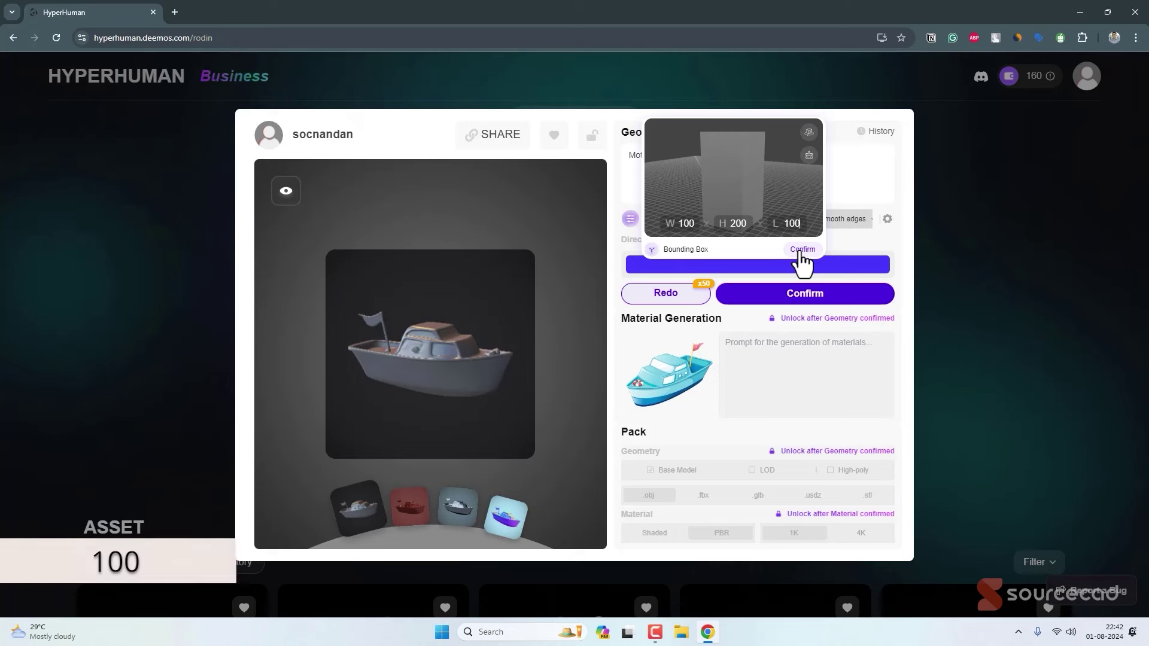
{"action": "left_click", "coordinate": [802, 250]}
{"action": "left_click", "coordinate": [681, 299]}
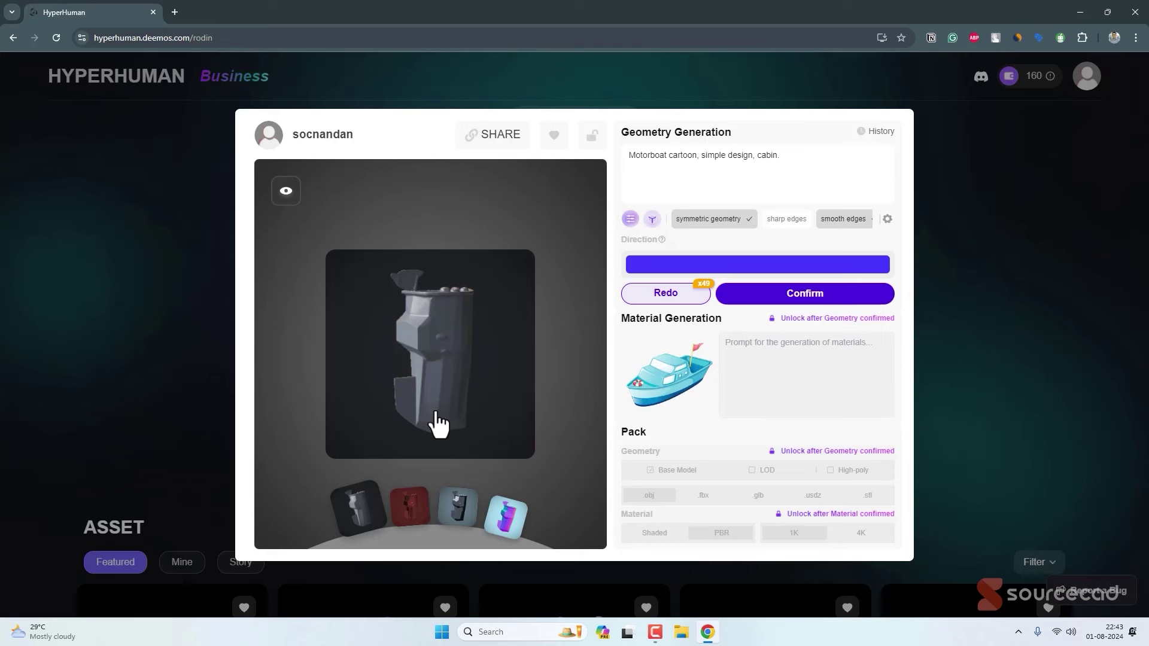
- Set the boat's bounding box to height 100 and width 150, confirm it and redo the geometry
{"action": "mouse_move", "coordinate": [655, 216]}
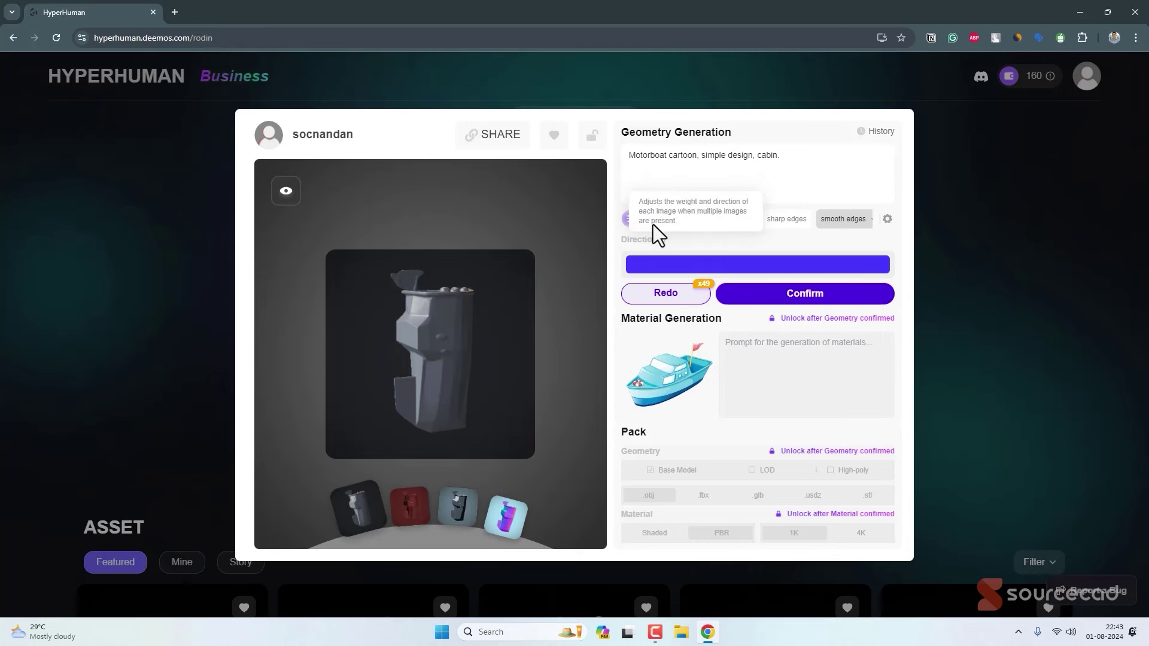
{"action": "left_click", "coordinate": [657, 228]}
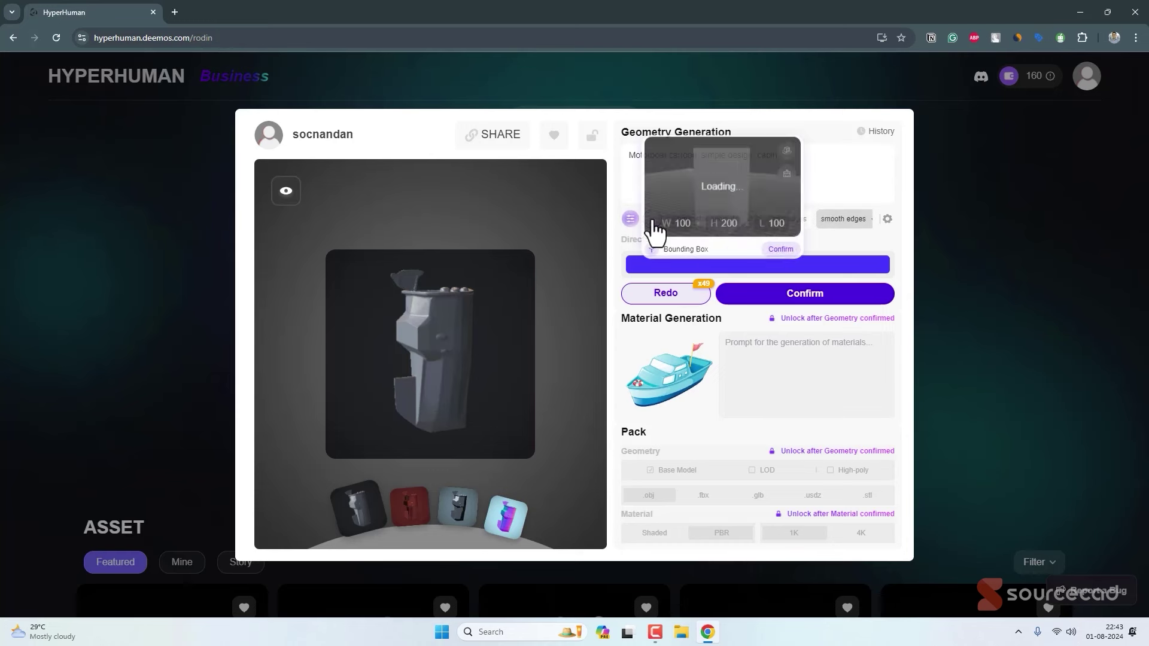
{"action": "type", "text": "100"}
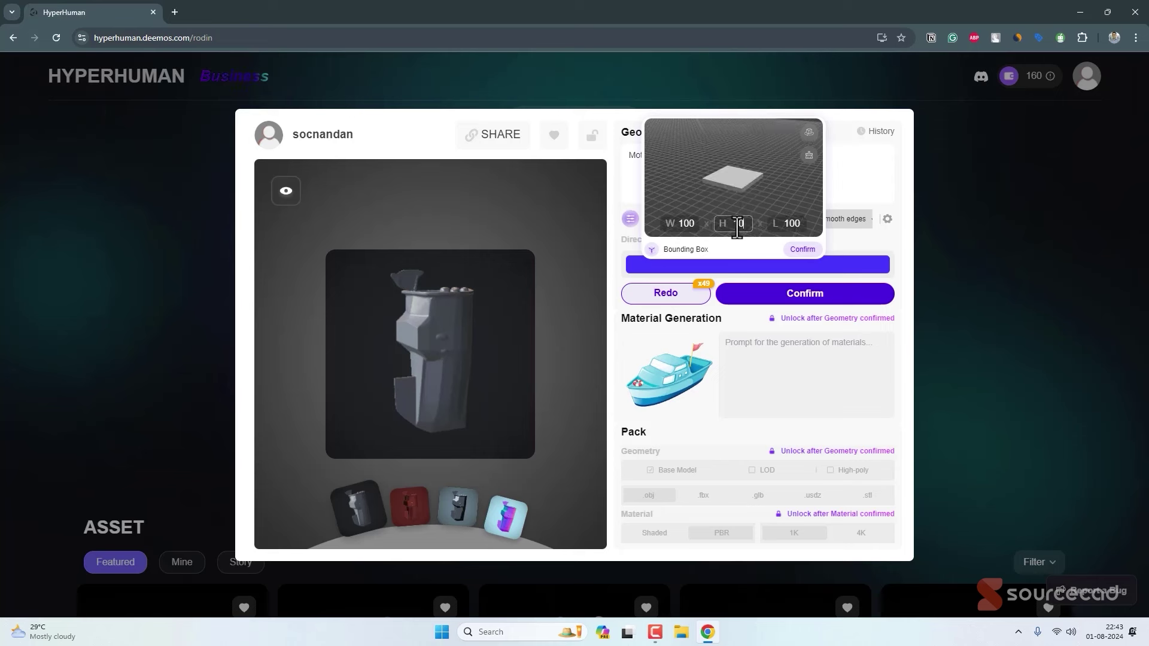
{"action": "type", "text": "150"}
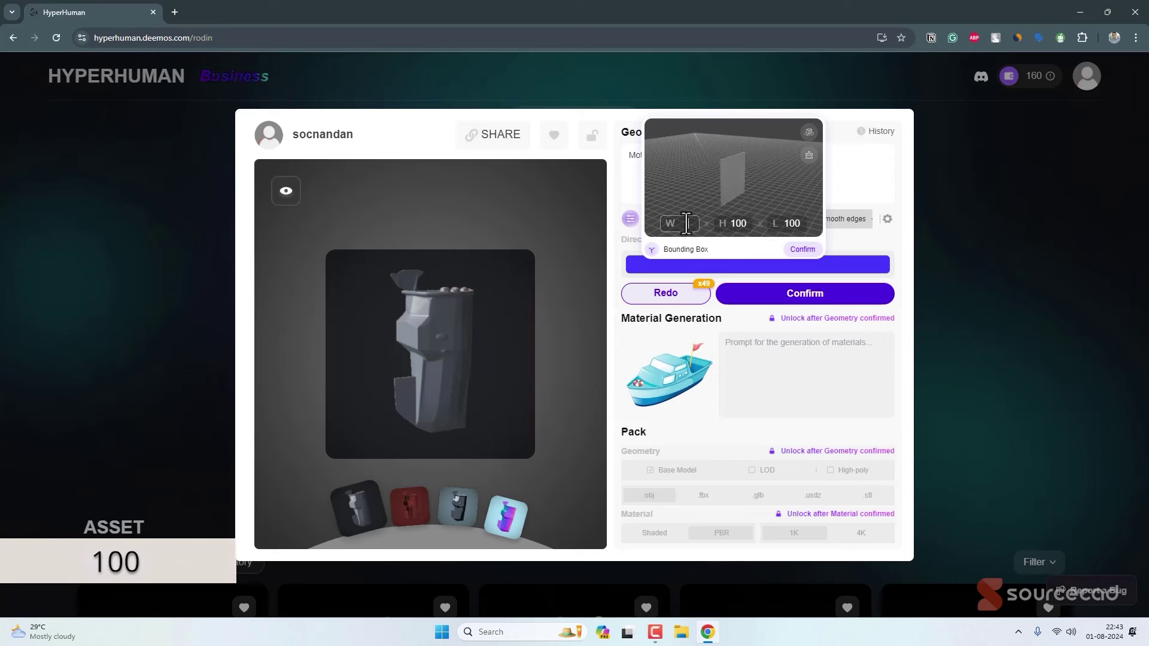
{"action": "left_click", "coordinate": [802, 250]}
{"action": "left_click", "coordinate": [688, 298]}
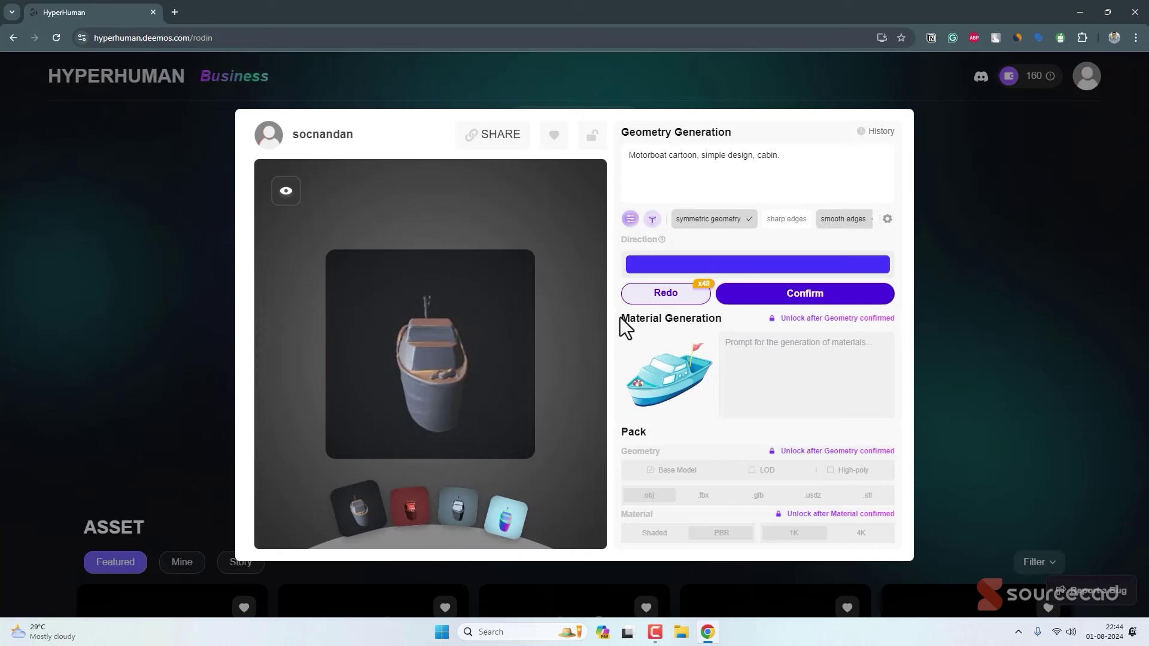
- Set the boat's bounding box to width 100 and length 150, redo the geometry and exit the boat generation
{"action": "mouse_move", "coordinate": [655, 220]}
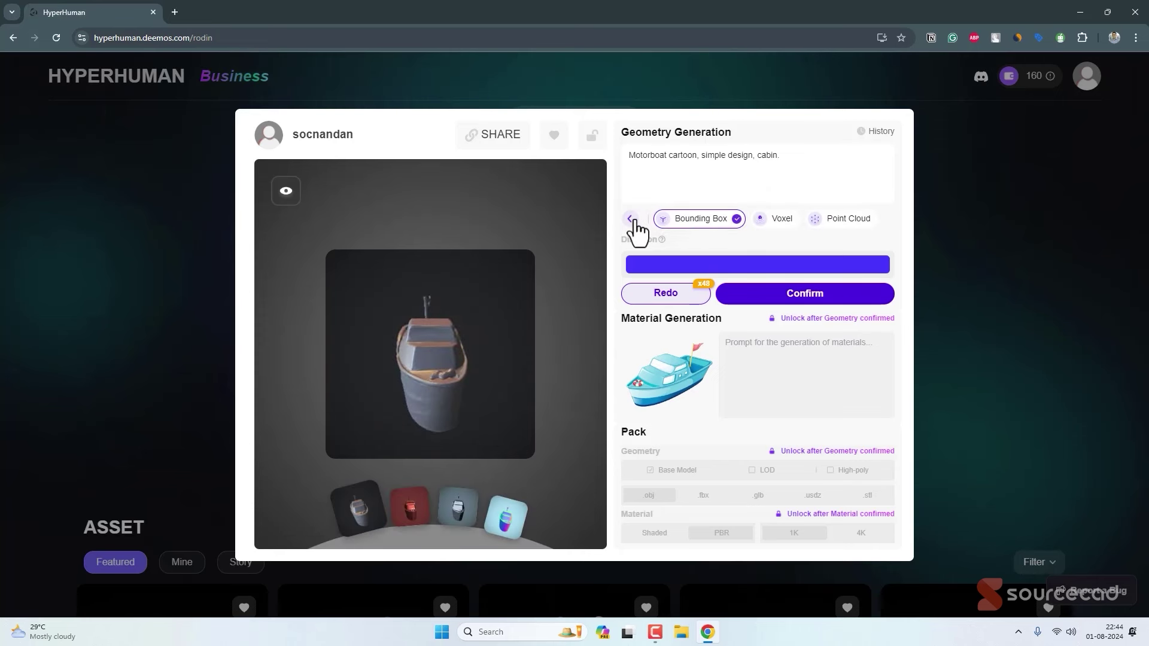
{"action": "left_click", "coordinate": [654, 219]}
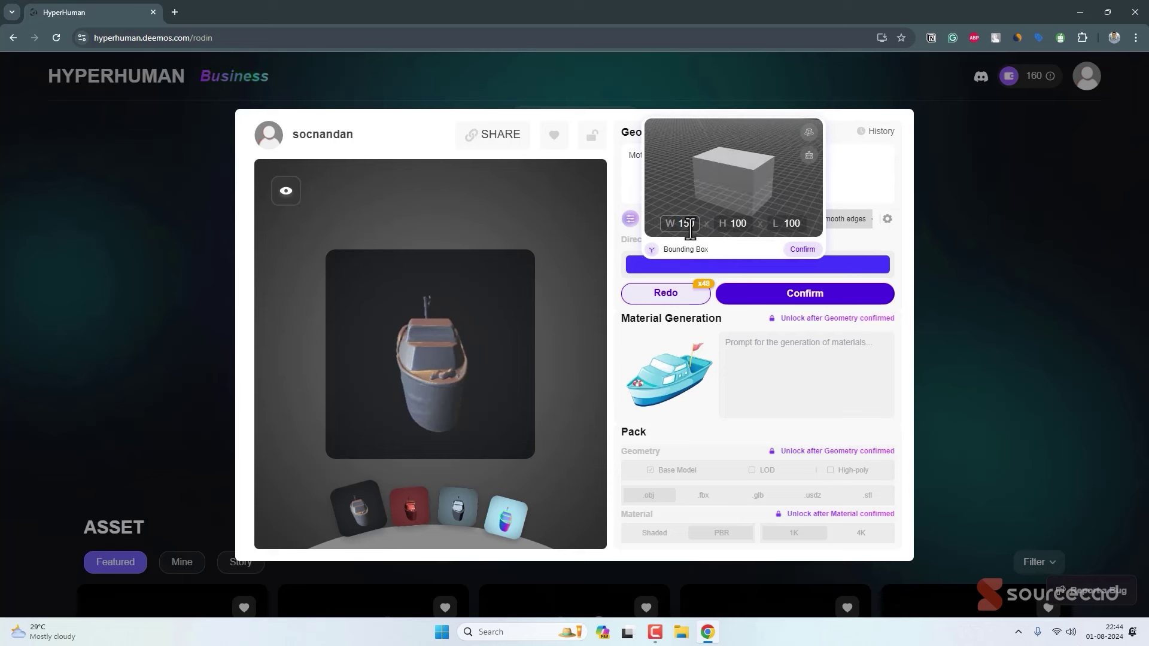
{"action": "type", "text": "100"}
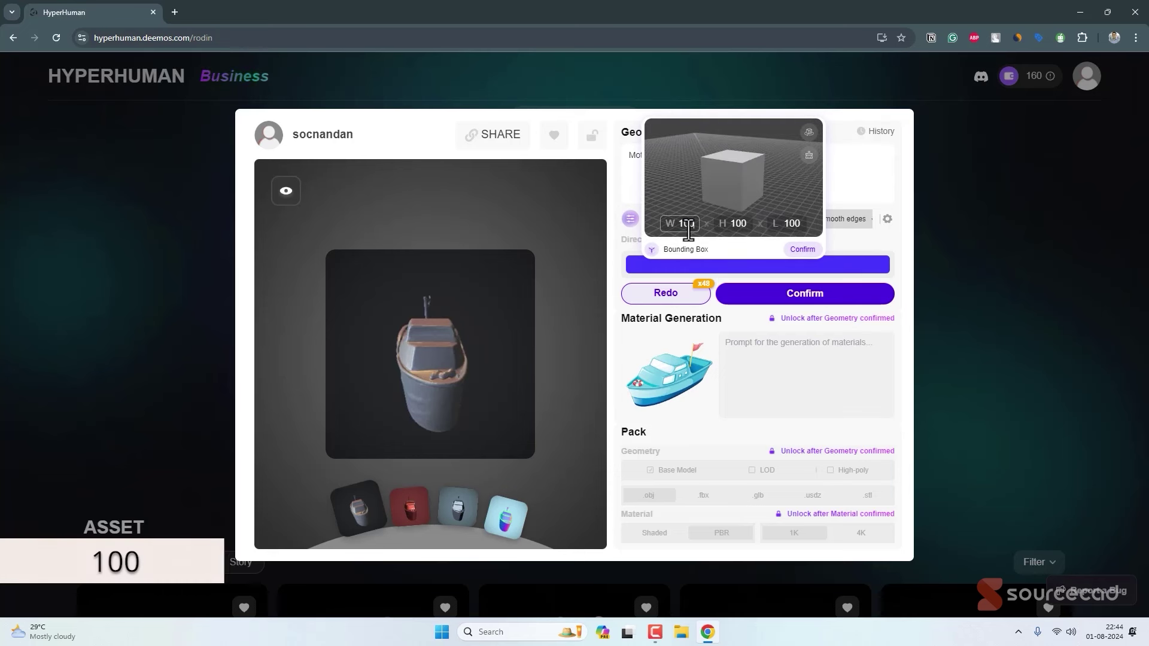
{"action": "double_click", "coordinate": [790, 223]}
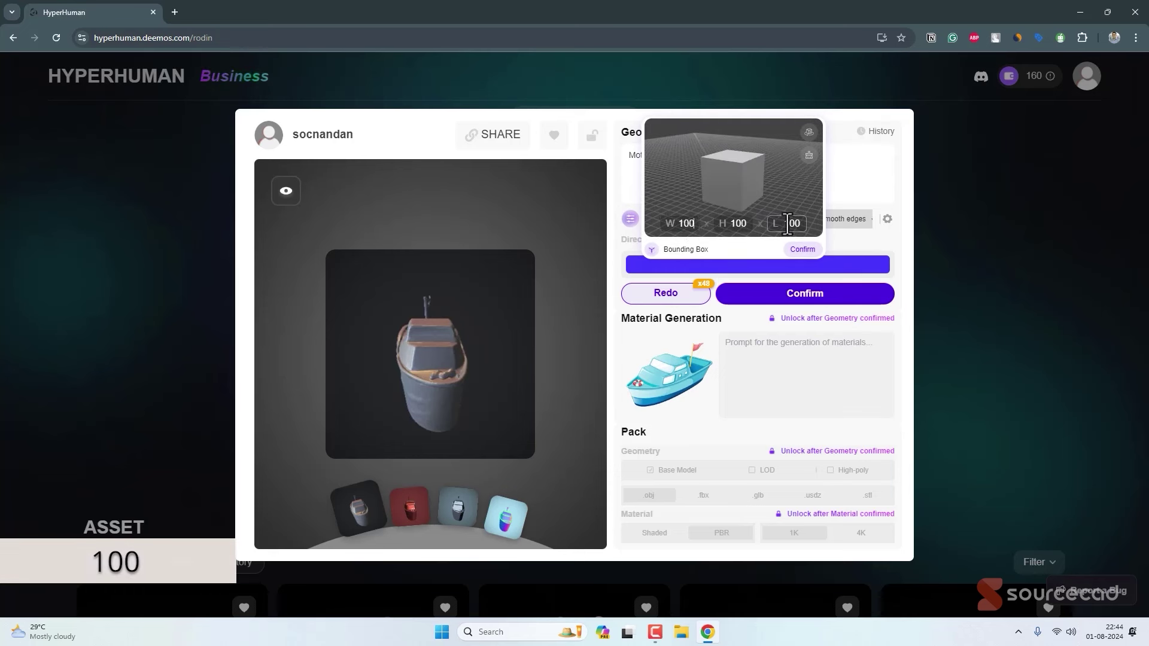
{"action": "type", "text": "1"}
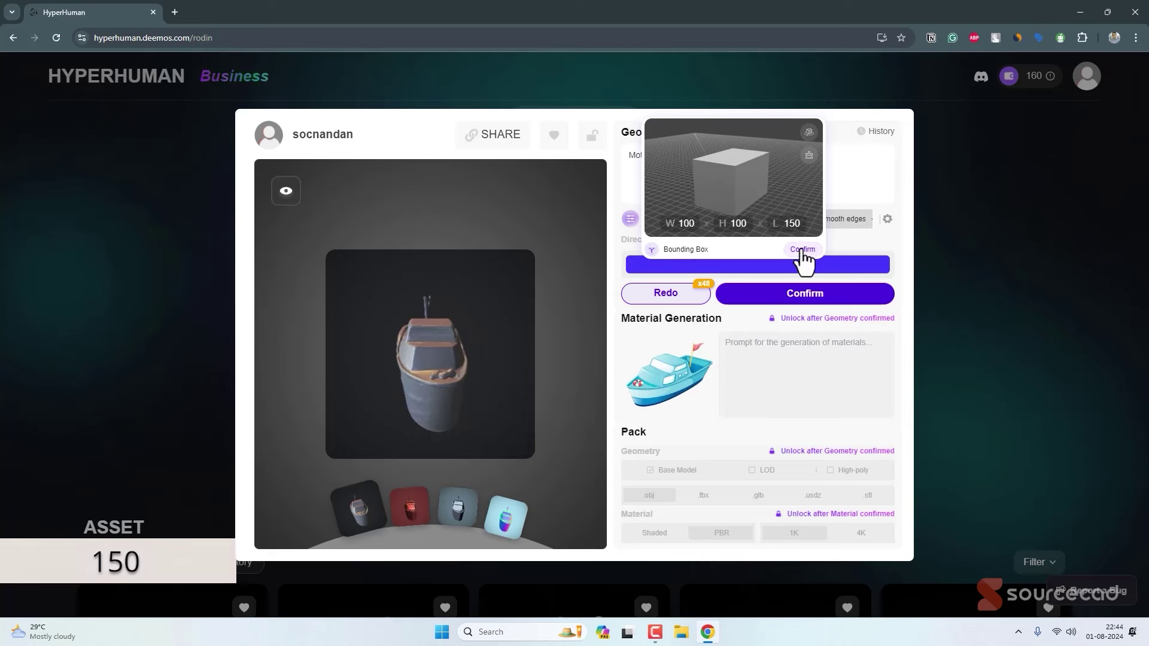
{"action": "left_click", "coordinate": [801, 249]}
{"action": "left_click", "coordinate": [655, 290]}
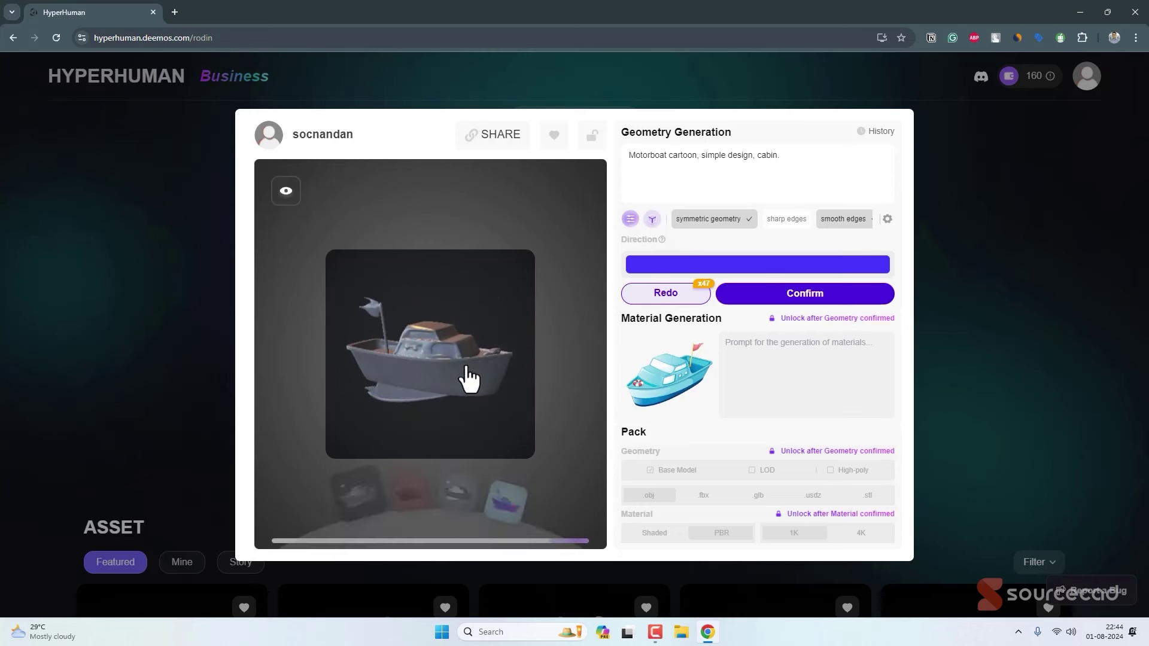
{"action": "left_click", "coordinate": [990, 263]}
{"action": "left_click", "coordinate": [1024, 86]}
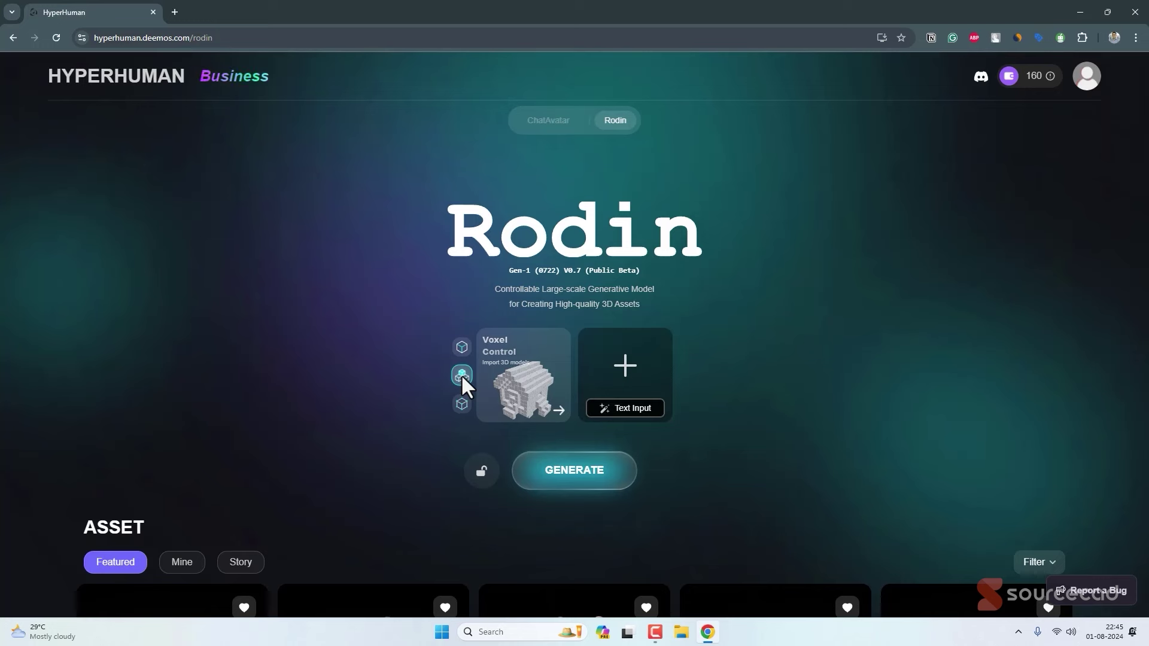
- Upload Building.obj from the desktop as the Voxel Control condition and confirm the voxel model
{"action": "left_click", "coordinate": [525, 389]}
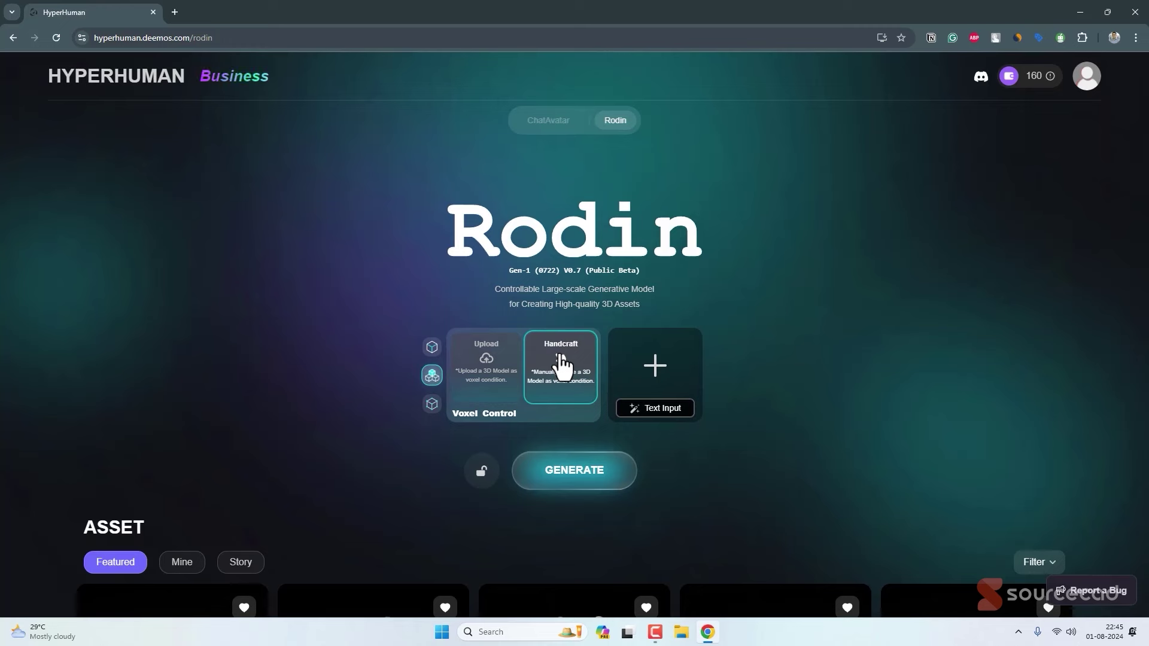
{"action": "left_click", "coordinate": [504, 389]}
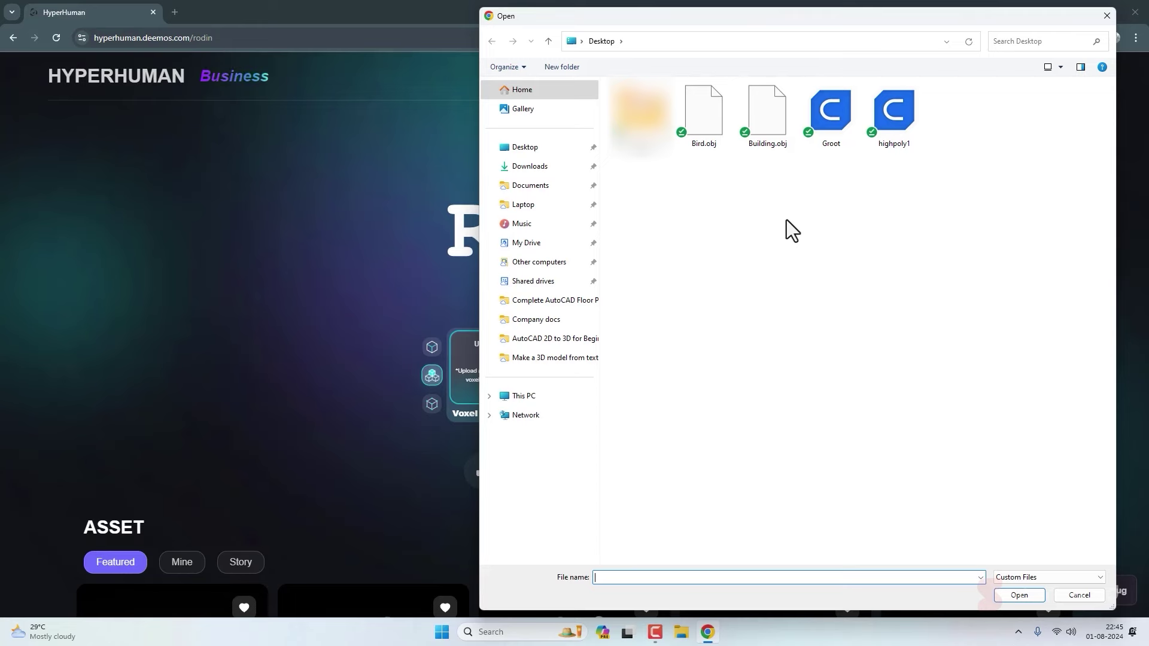
{"action": "double_click", "coordinate": [781, 120]}
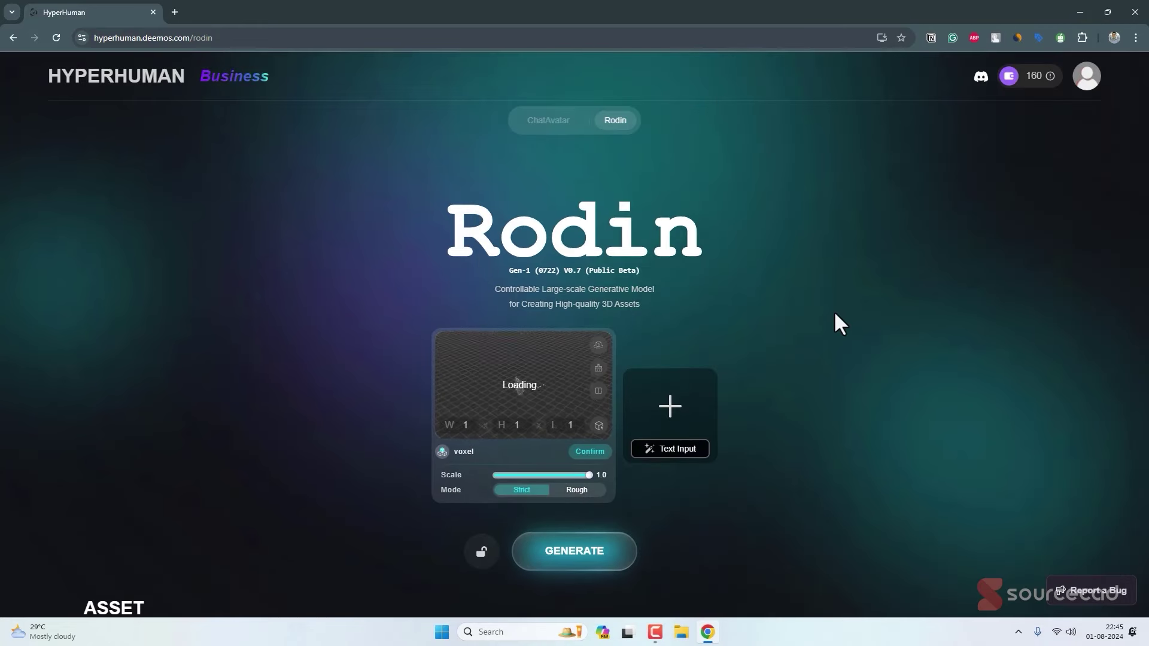
{"action": "mouse_move", "coordinate": [516, 390]}
{"action": "left_mouse_down"}
{"action": "mouse_move", "coordinate": [536, 386]}
{"action": "mouse_move", "coordinate": [501, 396]}
{"action": "mouse_move", "coordinate": [530, 378]}
{"action": "mouse_move", "coordinate": [492, 387]}
{"action": "mouse_move", "coordinate": [525, 404]}
{"action": "left_mouse_up"}
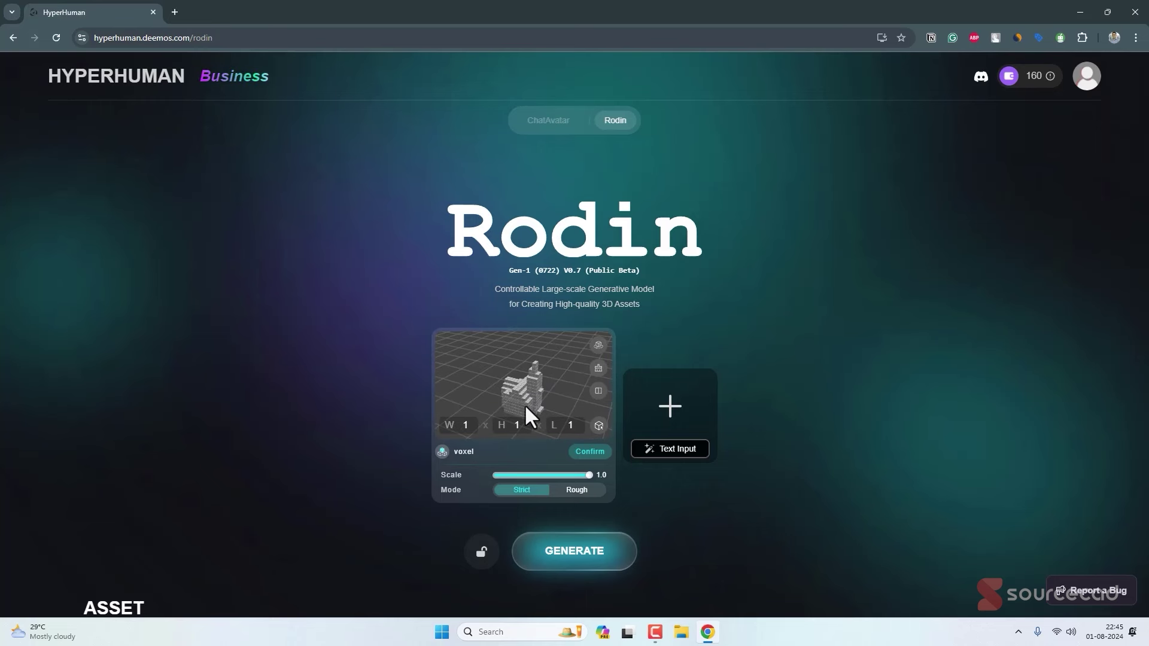
{"action": "left_click", "coordinate": [590, 451]}
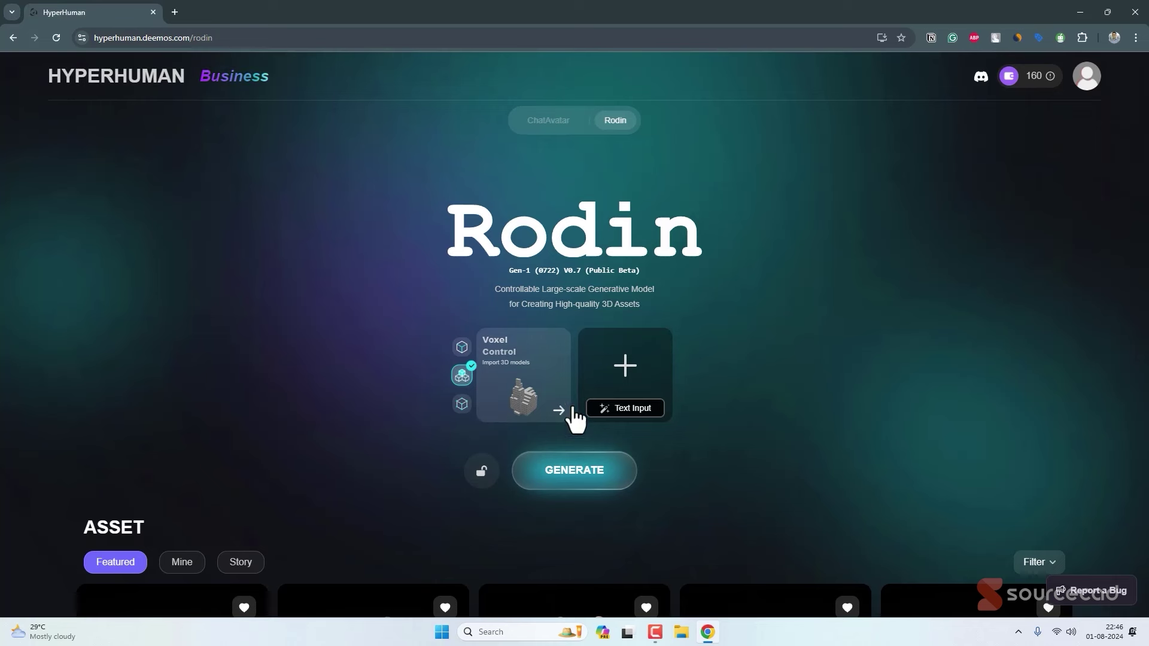
- Create a reference image from the text prompt "simple house" and accept it
{"action": "left_click", "coordinate": [619, 409]}
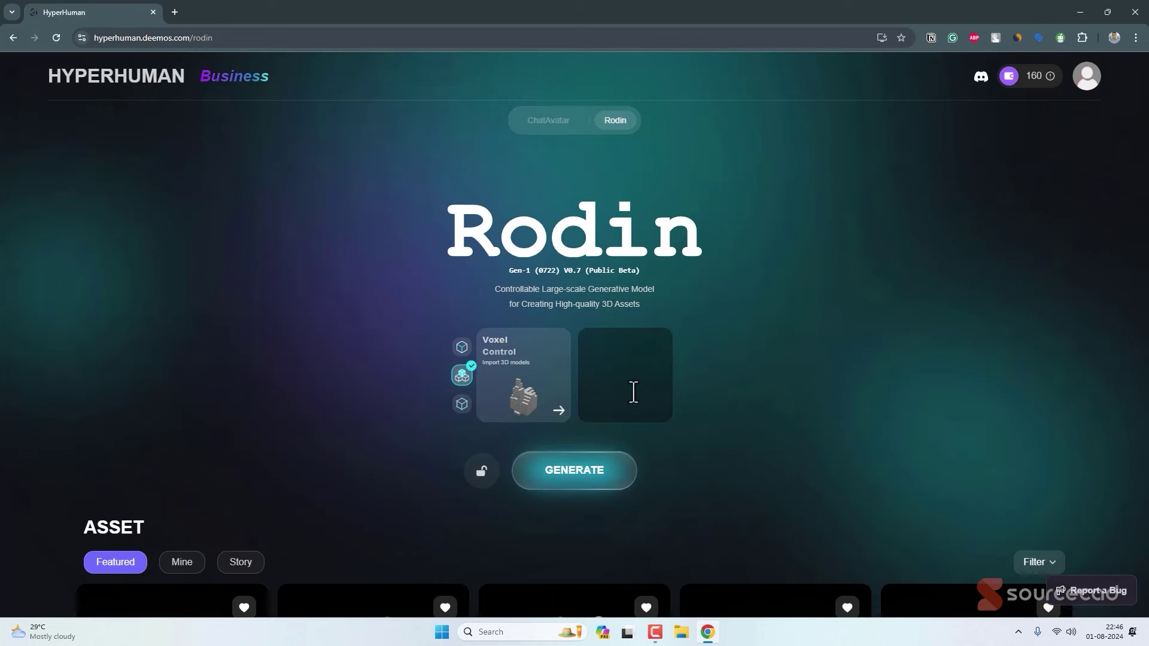
{"action": "type", "text": "simple house"}
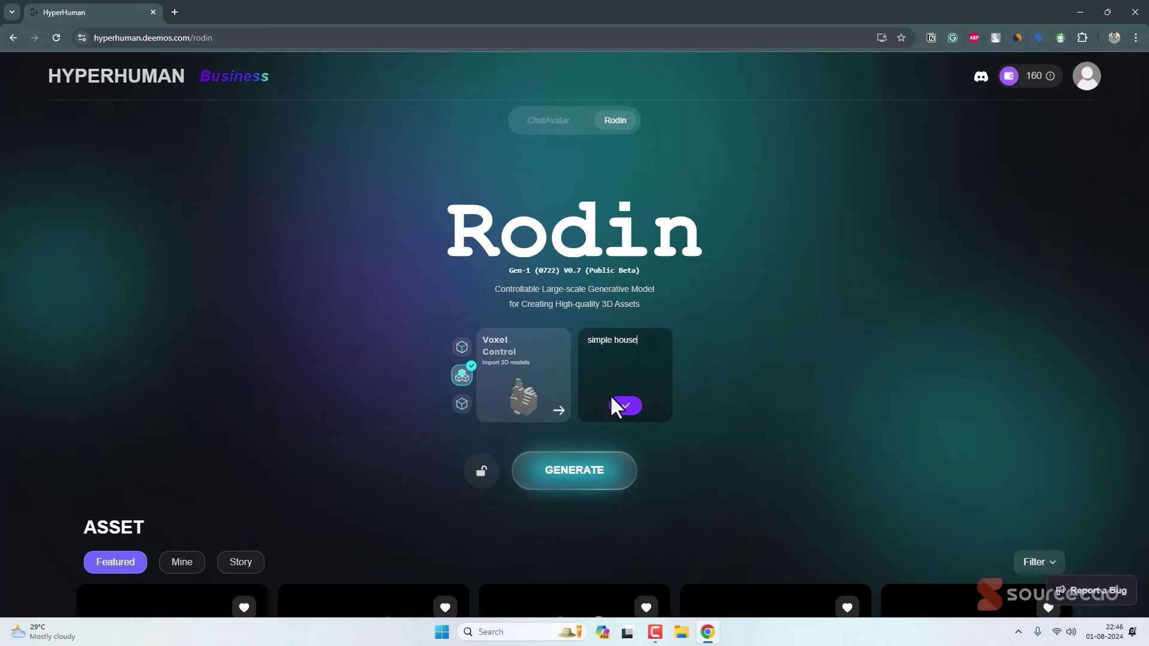
{"action": "left_click", "coordinate": [623, 406]}
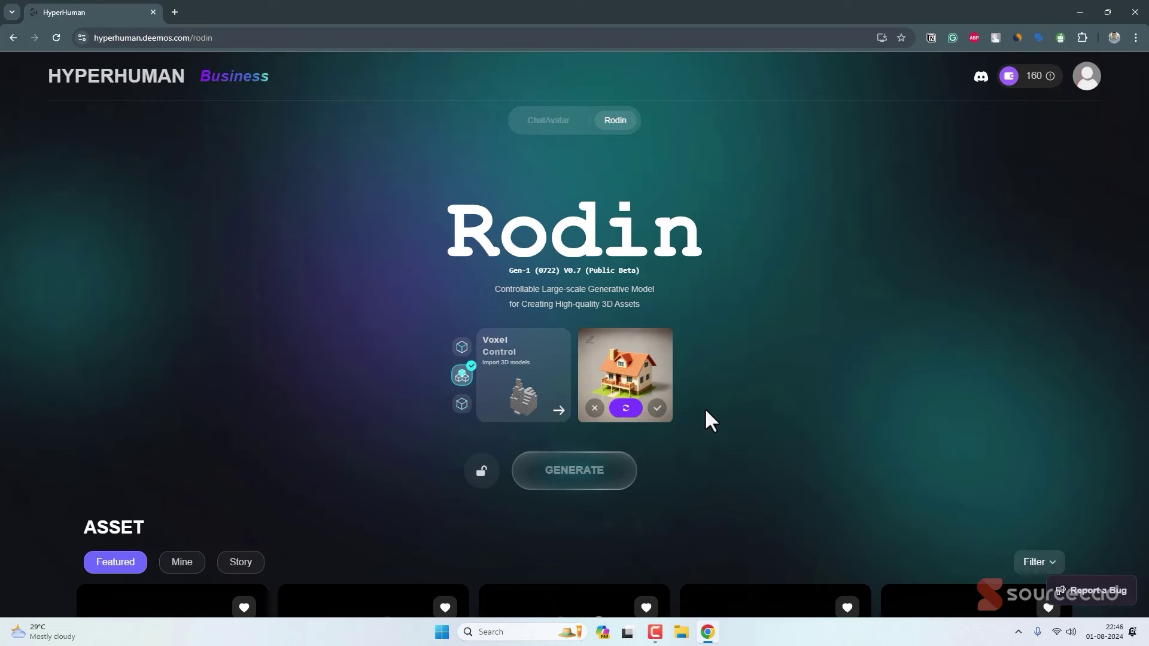
{"action": "left_click", "coordinate": [623, 409]}
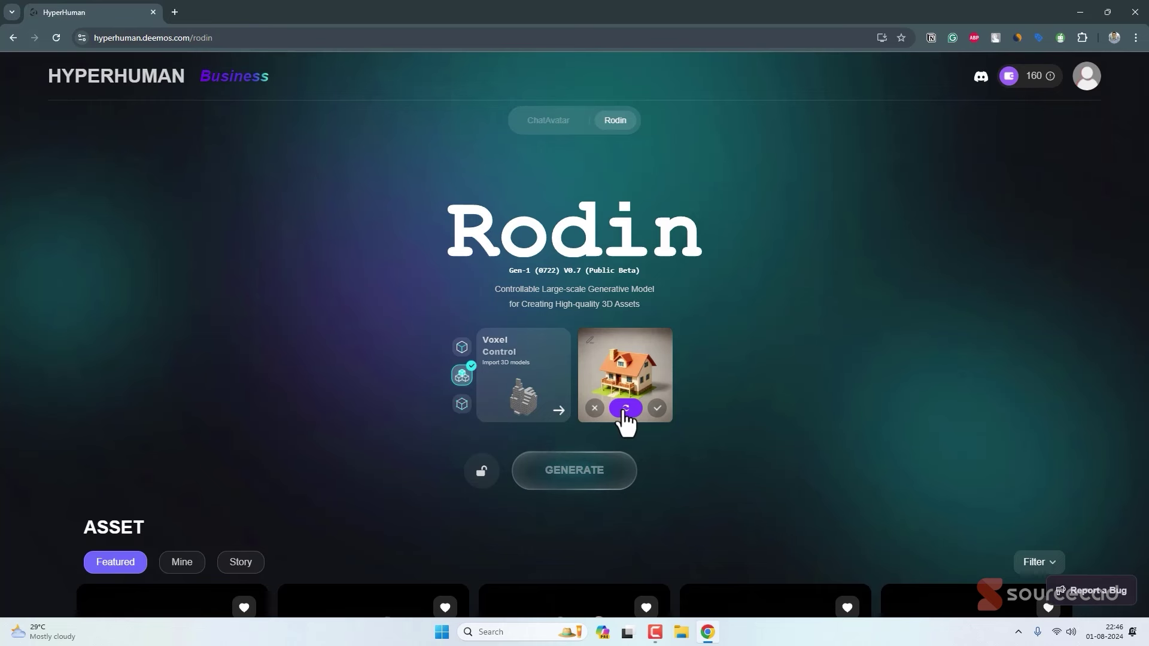
{"action": "left_click", "coordinate": [657, 410]}
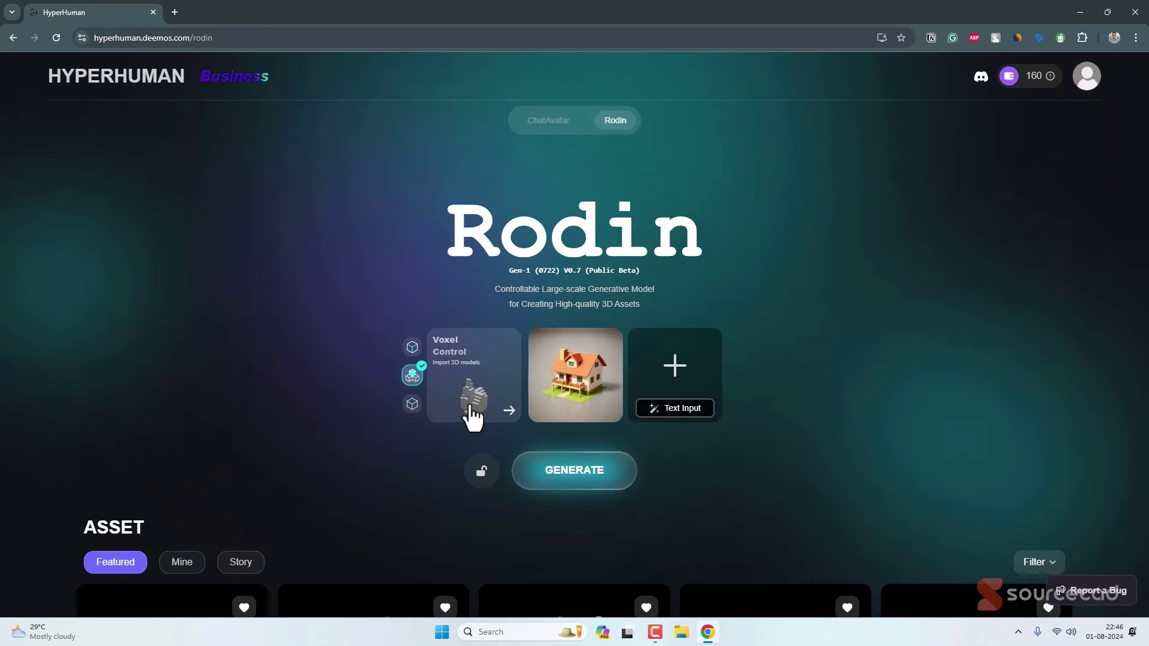
- Generate the house geometry from the voxel condition and reference image, and inspect the preview from several angles
{"action": "left_click", "coordinate": [574, 470]}
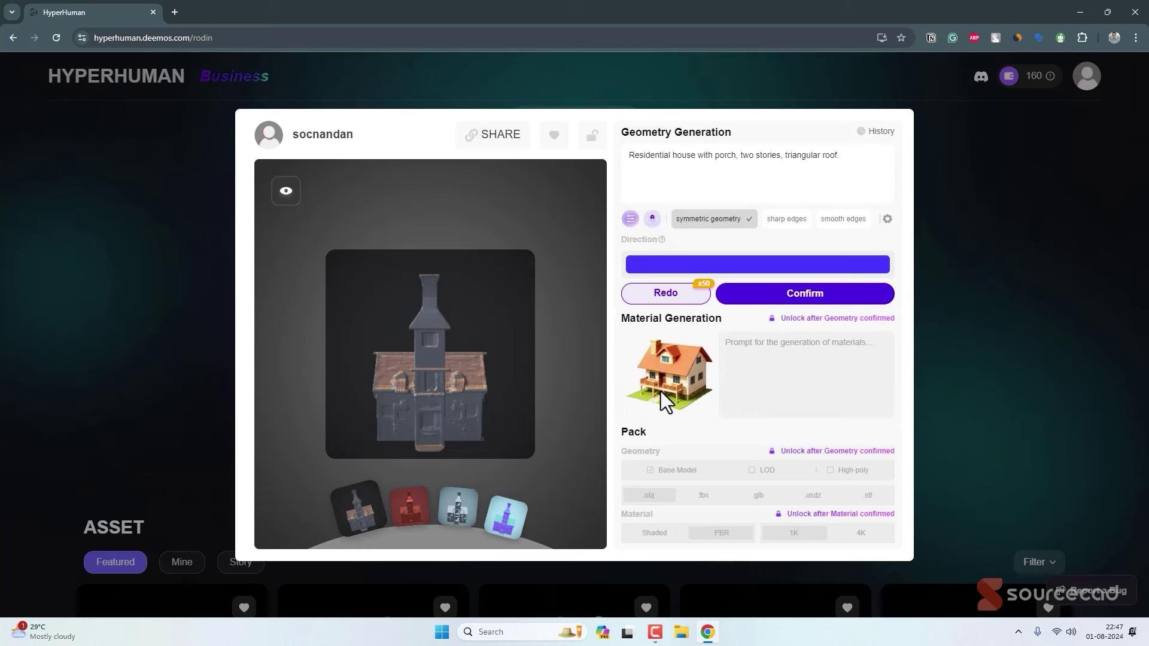
{"action": "left_click_drag", "start_coordinate": [418, 389], "coordinate": [443, 389]}
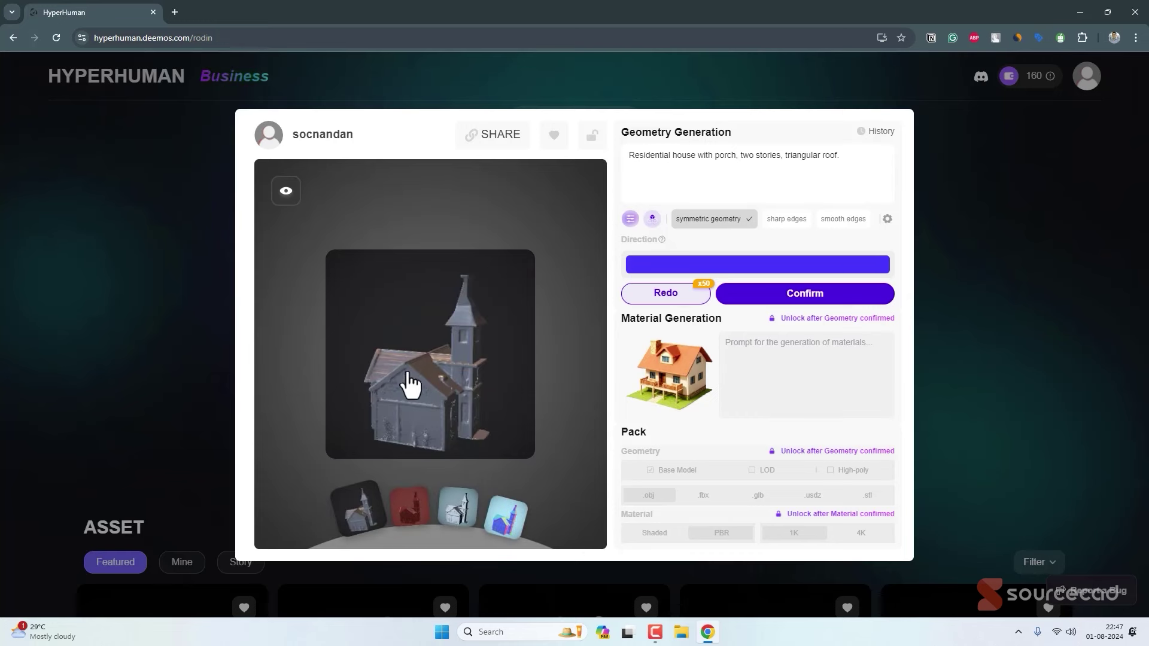
{"action": "mouse_move", "coordinate": [465, 418]}
{"action": "left_mouse_down"}
{"action": "mouse_move", "coordinate": [477, 411]}
{"action": "mouse_move", "coordinate": [439, 410]}
{"action": "mouse_move", "coordinate": [462, 418]}
{"action": "left_mouse_up"}
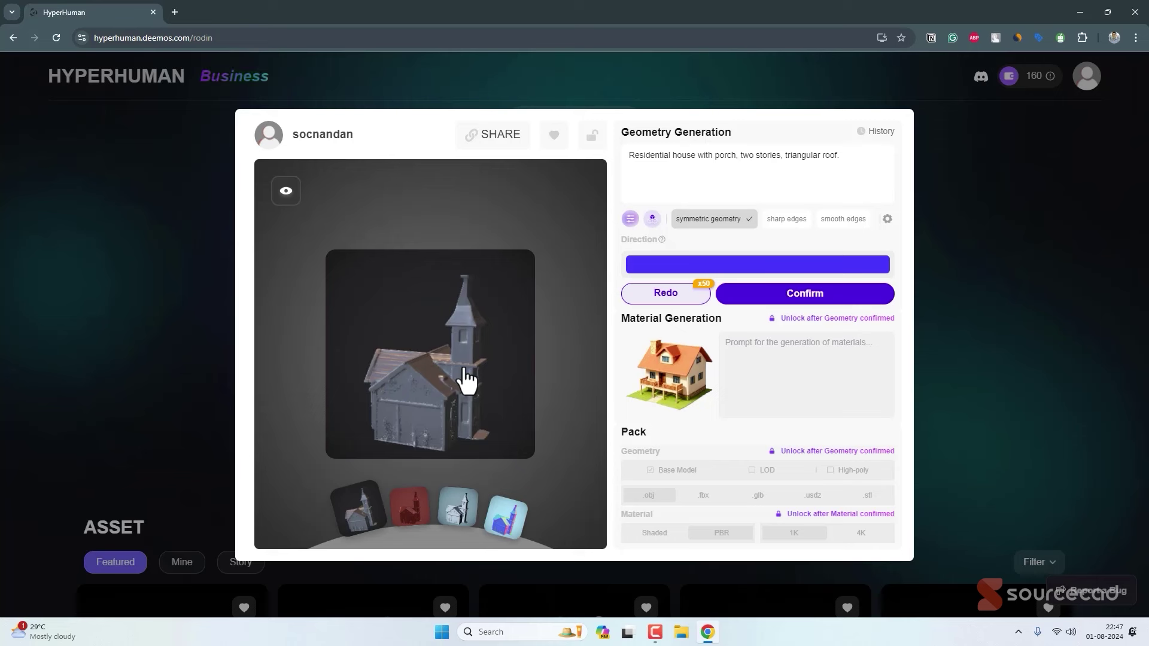
- Set the house's voxel condition to scale 0.6 and Rough mode, confirm it, redo the geometry and inspect the result
{"action": "left_click", "coordinate": [652, 219]}
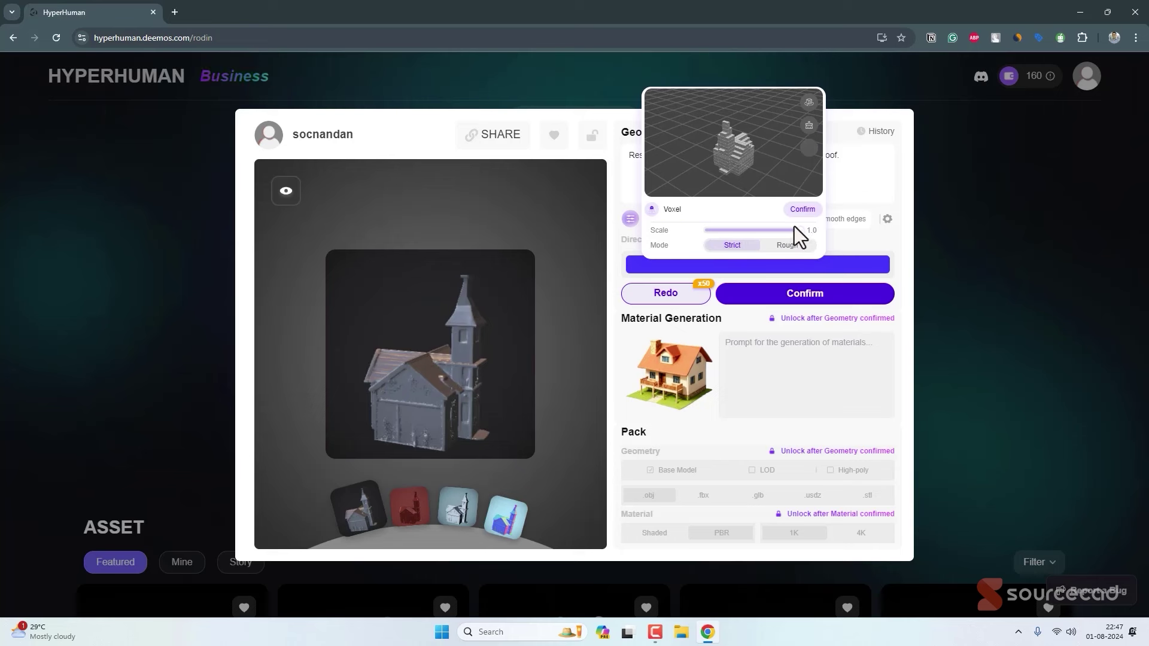
{"action": "left_click_drag", "start_coordinate": [802, 234], "coordinate": [762, 234]}
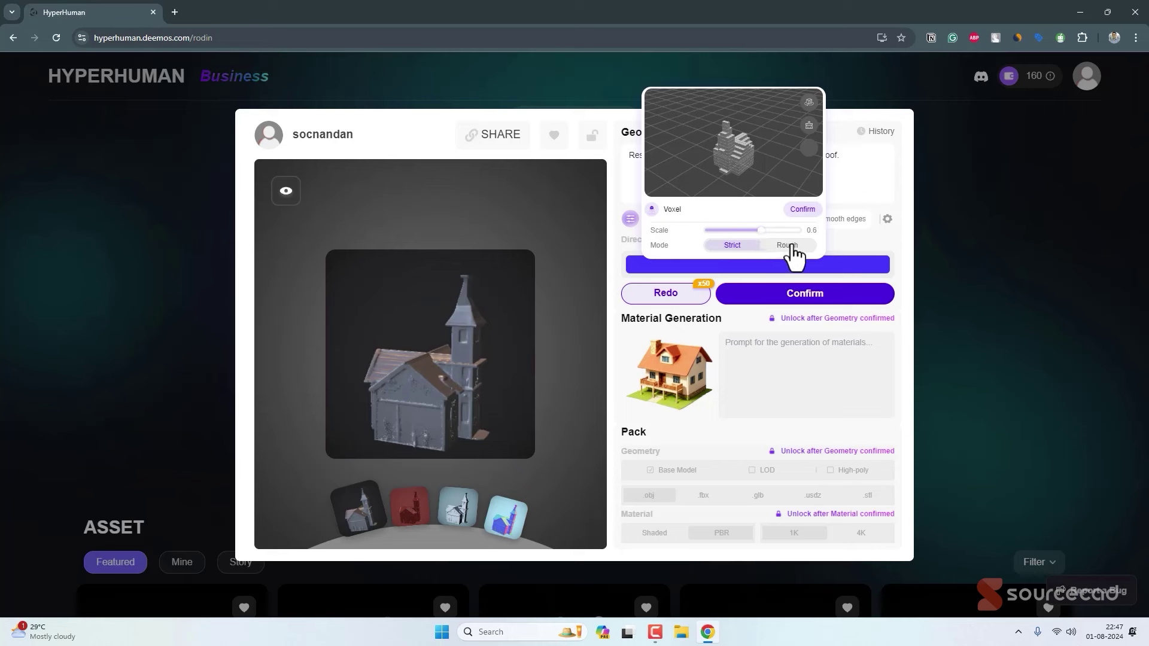
{"action": "left_click", "coordinate": [790, 246]}
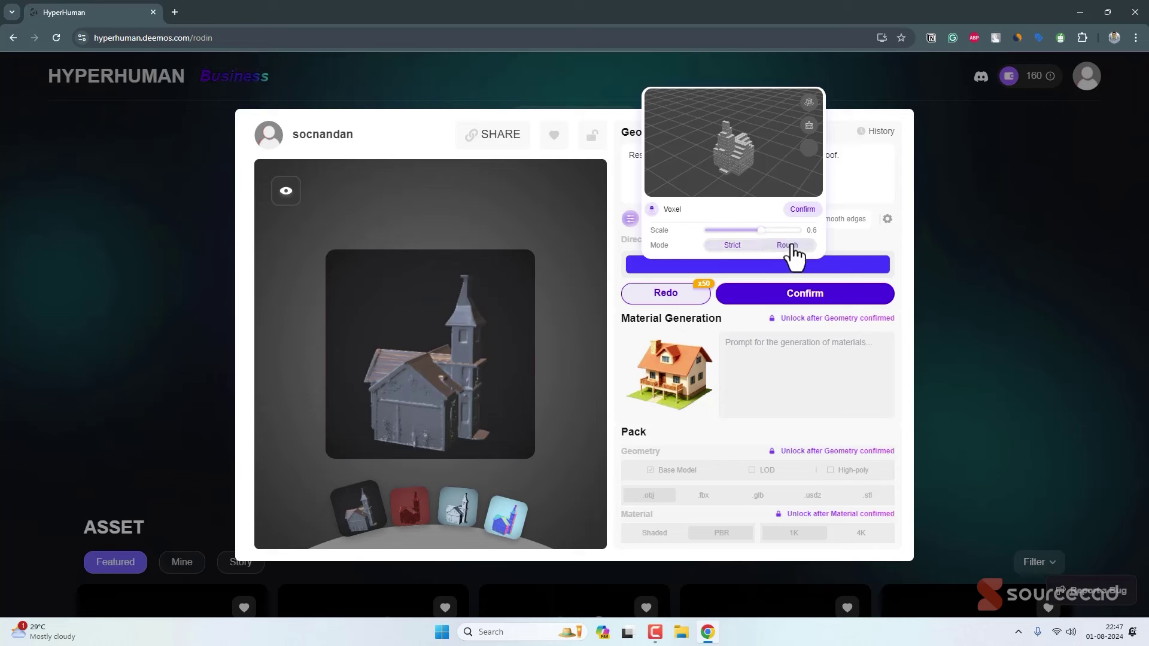
{"action": "left_click", "coordinate": [803, 210]}
{"action": "left_click", "coordinate": [679, 294]}
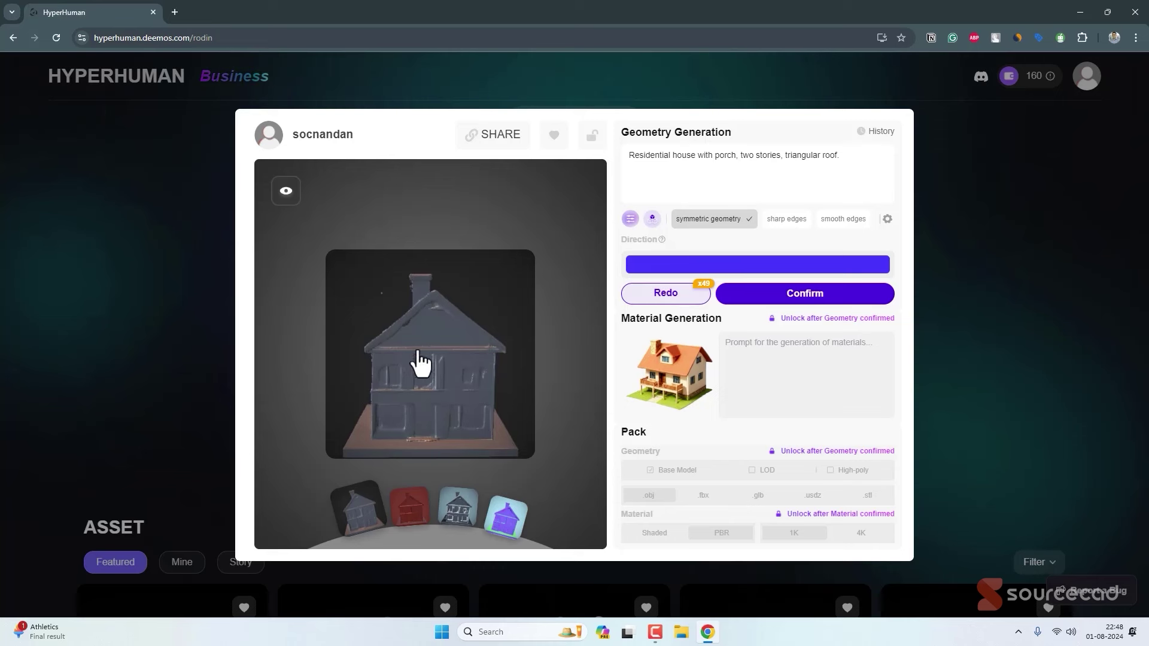
{"action": "mouse_move", "coordinate": [418, 362]}
{"action": "left_mouse_down"}
{"action": "mouse_move", "coordinate": [468, 371]}
{"action": "mouse_move", "coordinate": [429, 373]}
{"action": "left_mouse_up"}
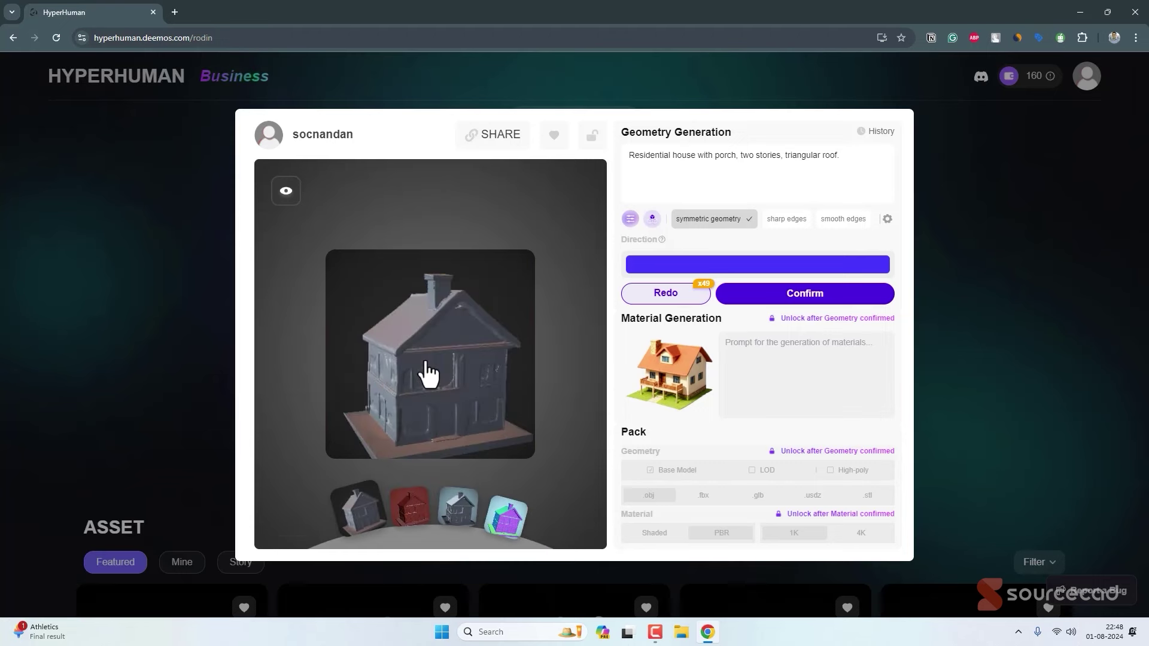
- Exit the house generation and switch the 3D control mode to Point Cloud Control
{"action": "left_click", "coordinate": [989, 282]}
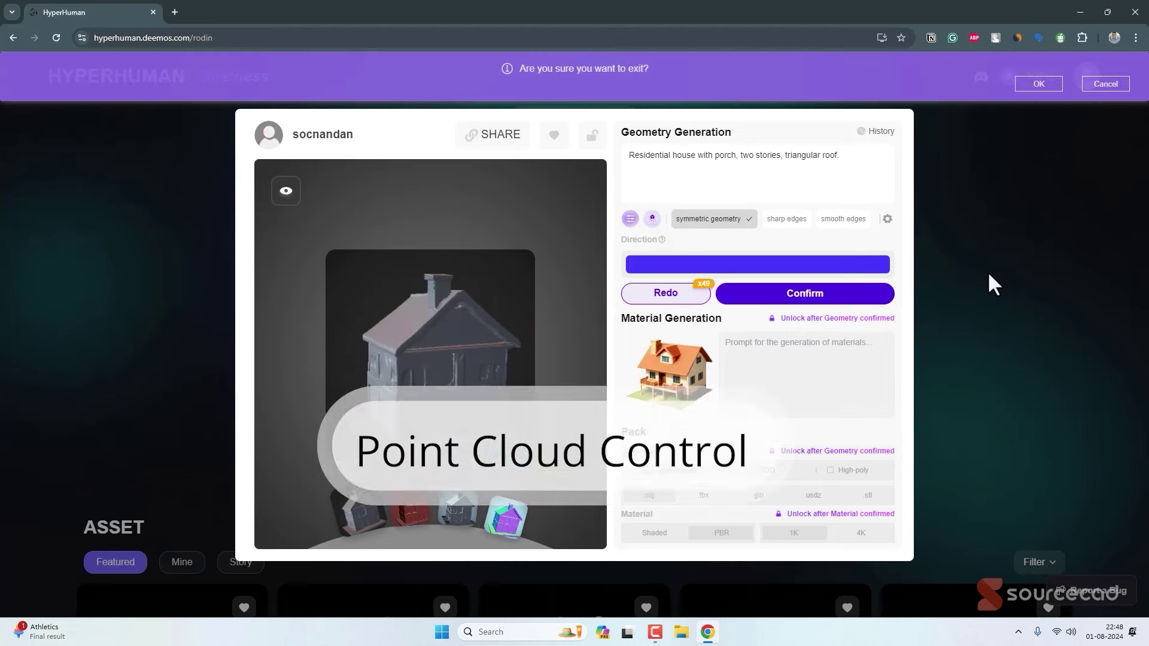
{"action": "left_click", "coordinate": [1039, 84]}
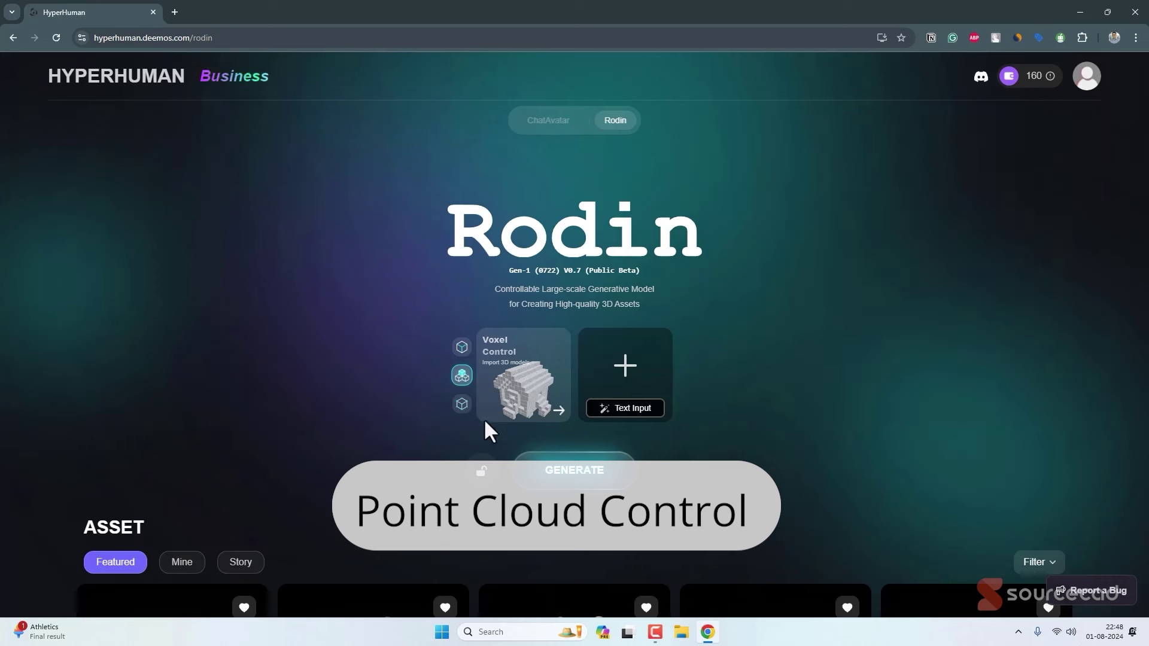
{"action": "left_click", "coordinate": [432, 404]}
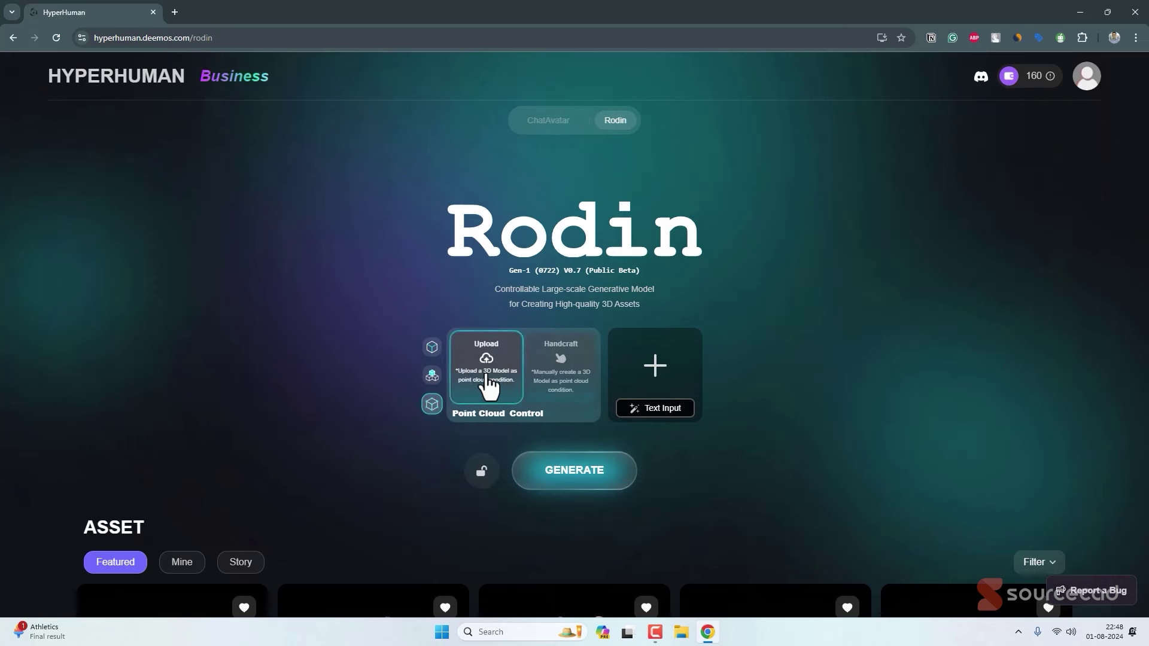
- Handcraft a point cloud condition from the mesh editor's default sphere, confirm the mesh and discard the unsaved condition
{"action": "left_click", "coordinate": [542, 366]}
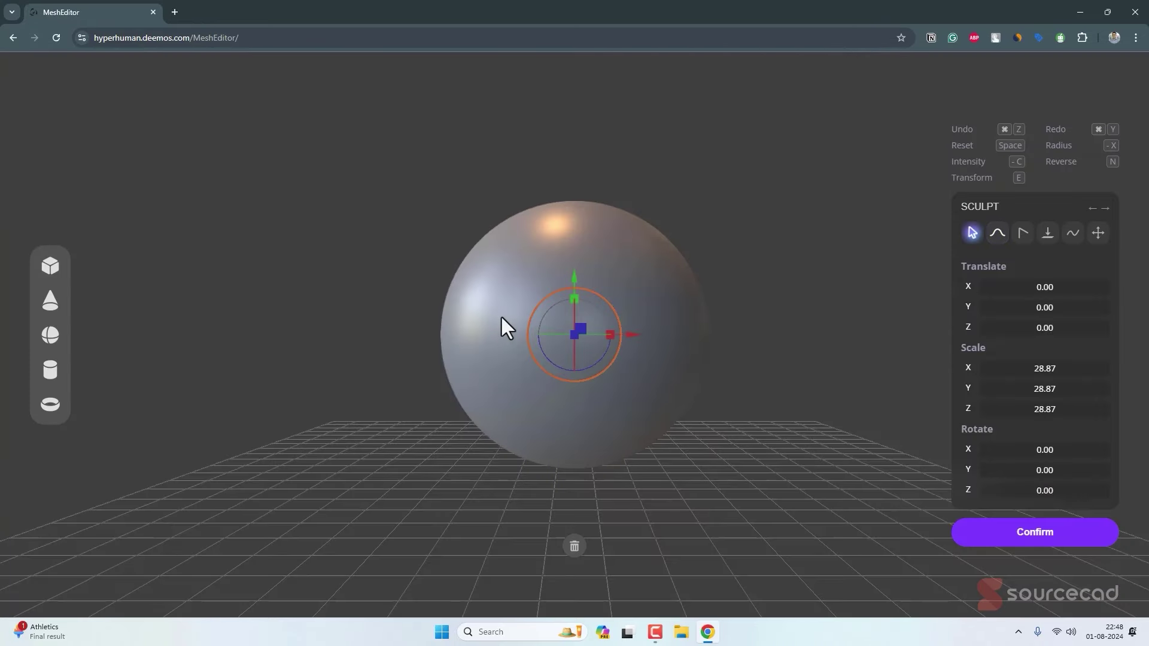
{"action": "left_click_drag", "start_coordinate": [431, 257], "coordinate": [711, 331]}
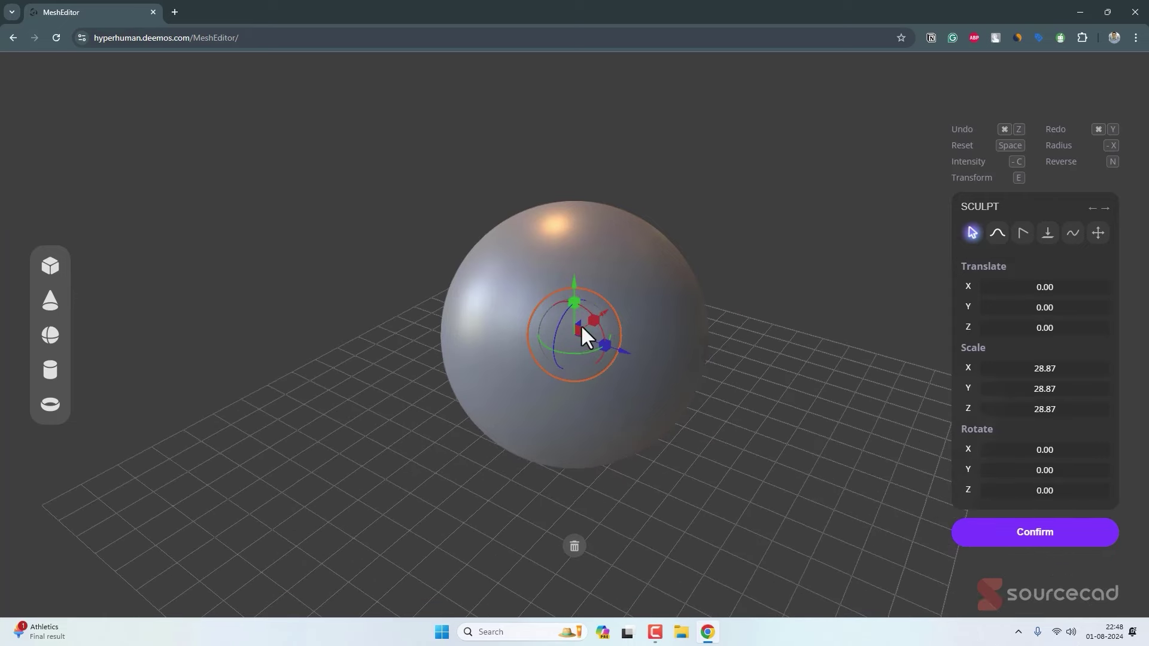
{"action": "mouse_move", "coordinate": [589, 317]}
{"action": "left_mouse_down"}
{"action": "mouse_move", "coordinate": [611, 311]}
{"action": "mouse_move", "coordinate": [592, 314]}
{"action": "mouse_move", "coordinate": [579, 284]}
{"action": "mouse_move", "coordinate": [578, 298]}
{"action": "left_mouse_up"}
{"action": "left_click_drag", "start_coordinate": [639, 464], "coordinate": [515, 417]}
{"action": "left_click", "coordinate": [1048, 539]}
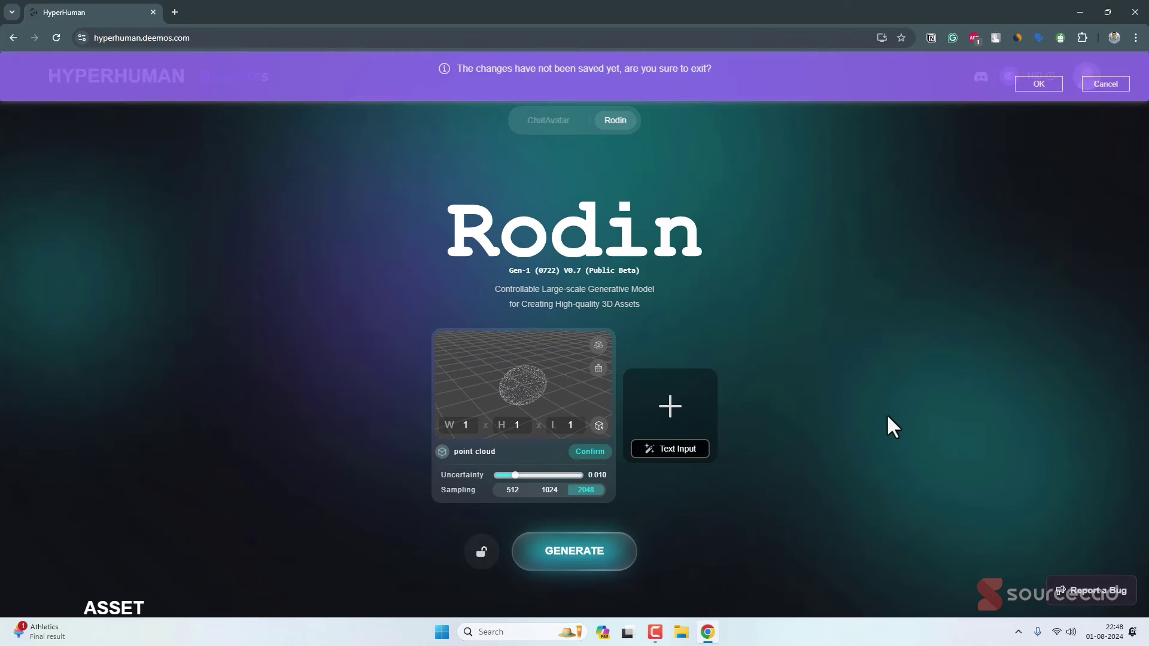
{"action": "left_click", "coordinate": [1024, 86]}
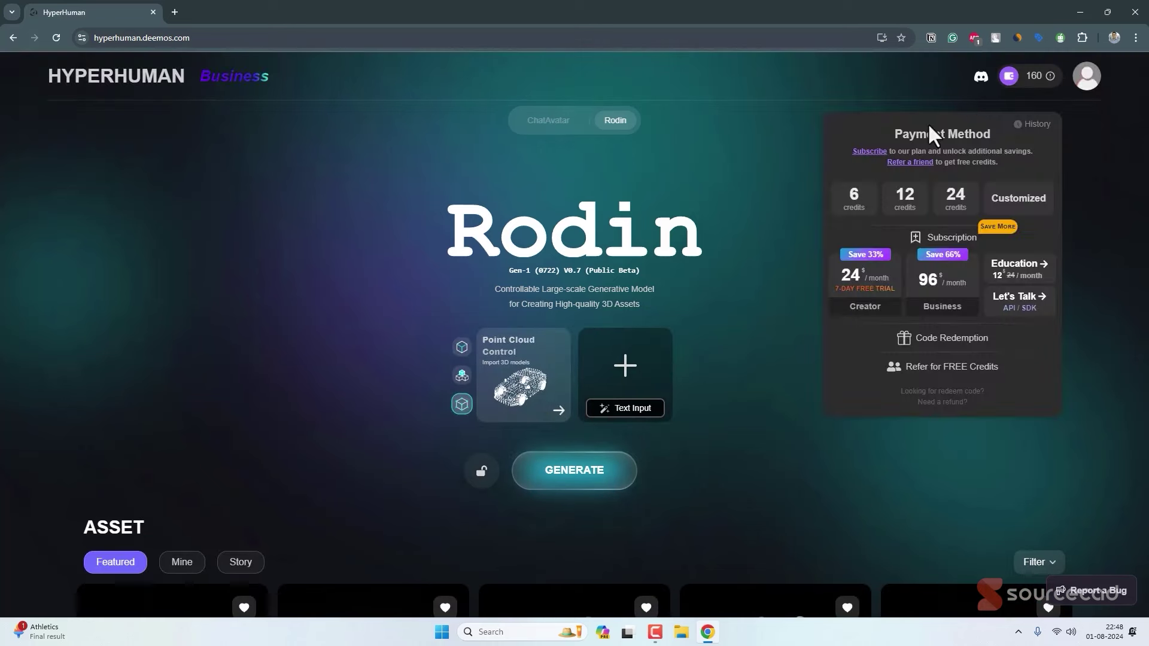
- Upload the Groot model from the desktop as the Point Cloud Control condition
{"action": "left_click", "coordinate": [520, 376]}
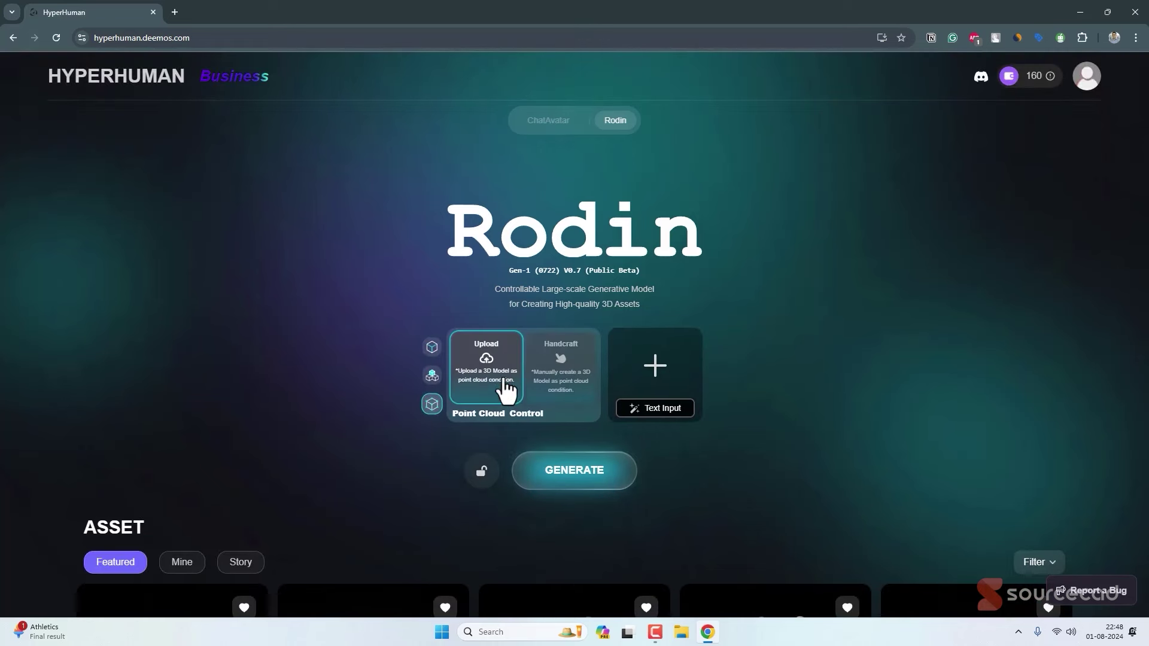
{"action": "left_click", "coordinate": [500, 374]}
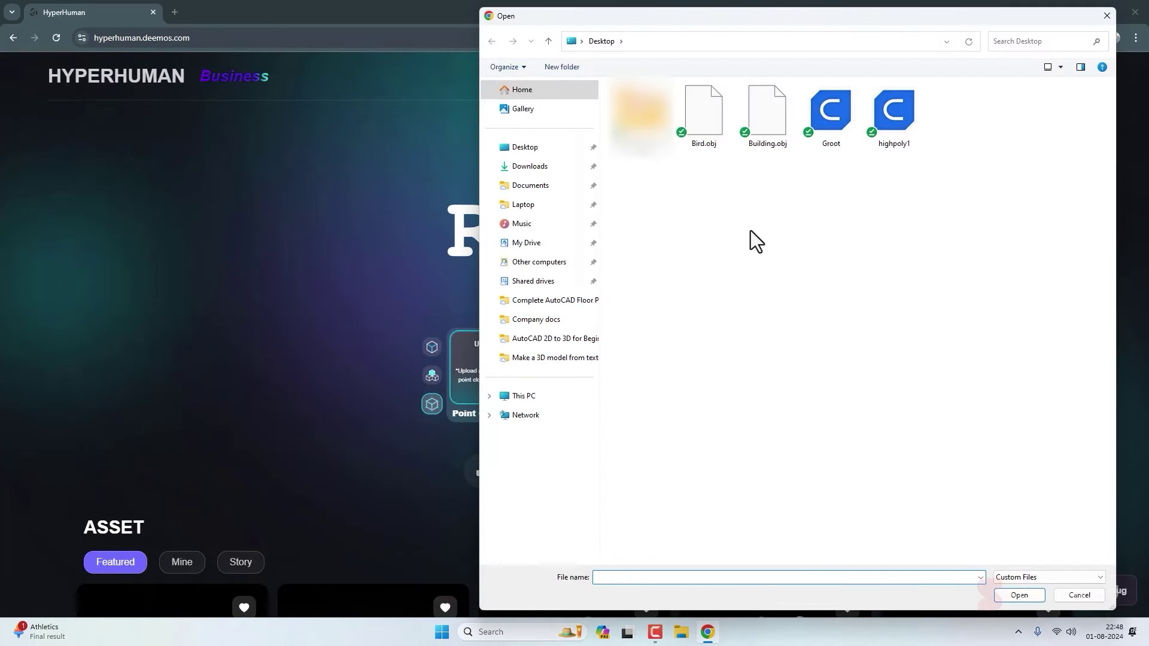
{"action": "double_click", "coordinate": [829, 112]}
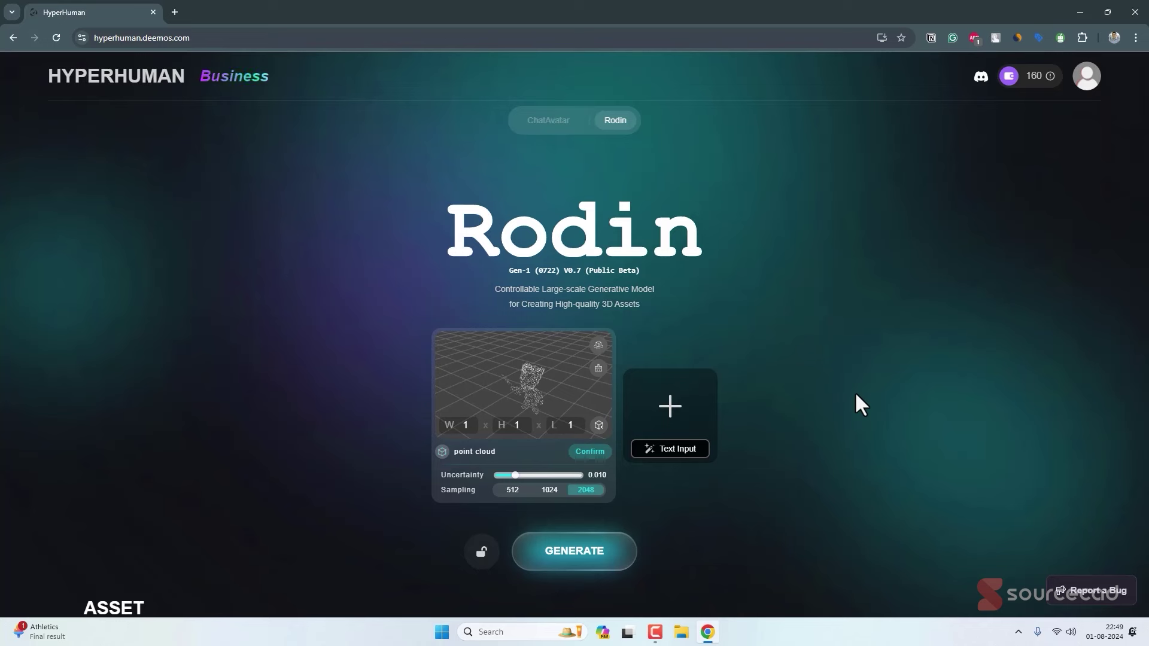
- Set the Groot point cloud condition's uncertainty to 0.007 with 2048 sampling and confirm the condition
{"action": "mouse_move", "coordinate": [543, 389]}
{"action": "left_mouse_down"}
{"action": "mouse_move", "coordinate": [543, 380]}
{"action": "mouse_move", "coordinate": [555, 388]}
{"action": "mouse_move", "coordinate": [536, 389]}
{"action": "mouse_move", "coordinate": [551, 390]}
{"action": "left_mouse_up"}
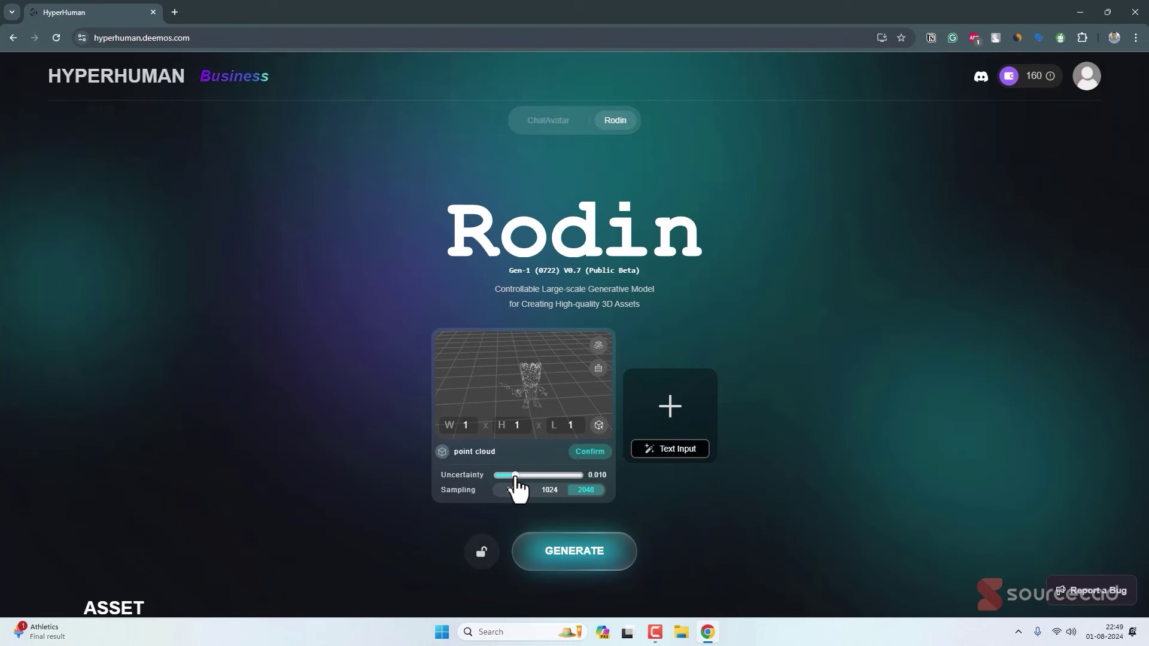
{"action": "mouse_move", "coordinate": [515, 477]}
{"action": "left_mouse_down"}
{"action": "mouse_move", "coordinate": [559, 477]}
{"action": "mouse_move", "coordinate": [509, 477]}
{"action": "left_mouse_up"}
{"action": "left_click", "coordinate": [590, 451]}
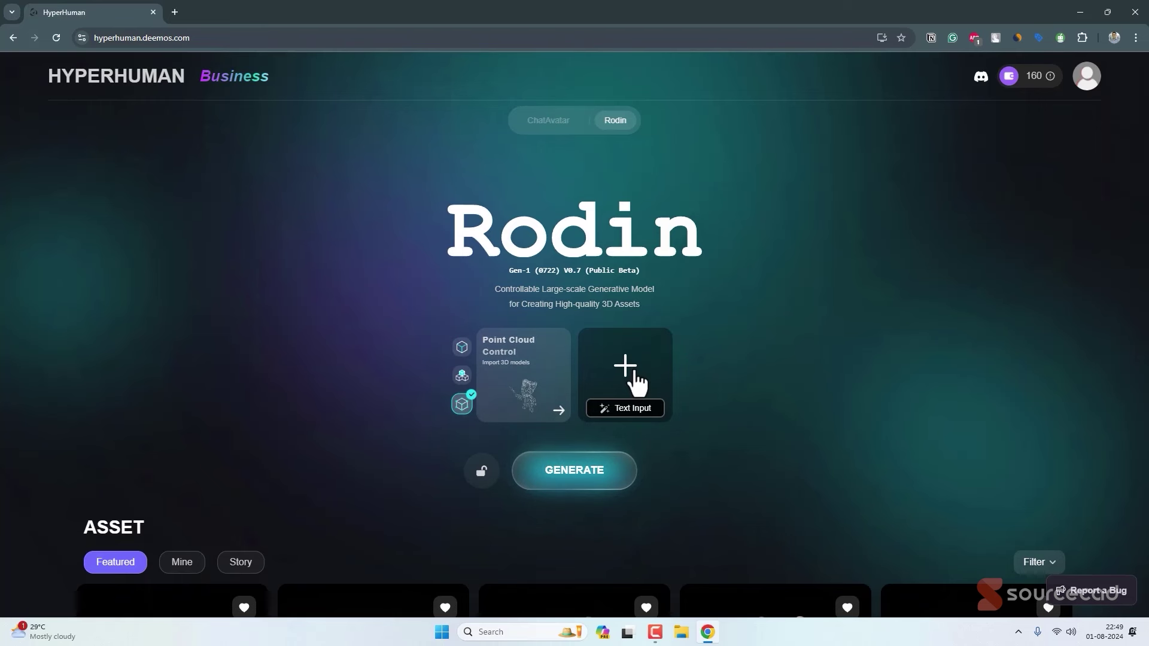
- Create a reference image from the text "a man carrying sword", regenerate it once and accept the new image
{"action": "left_click", "coordinate": [635, 411]}
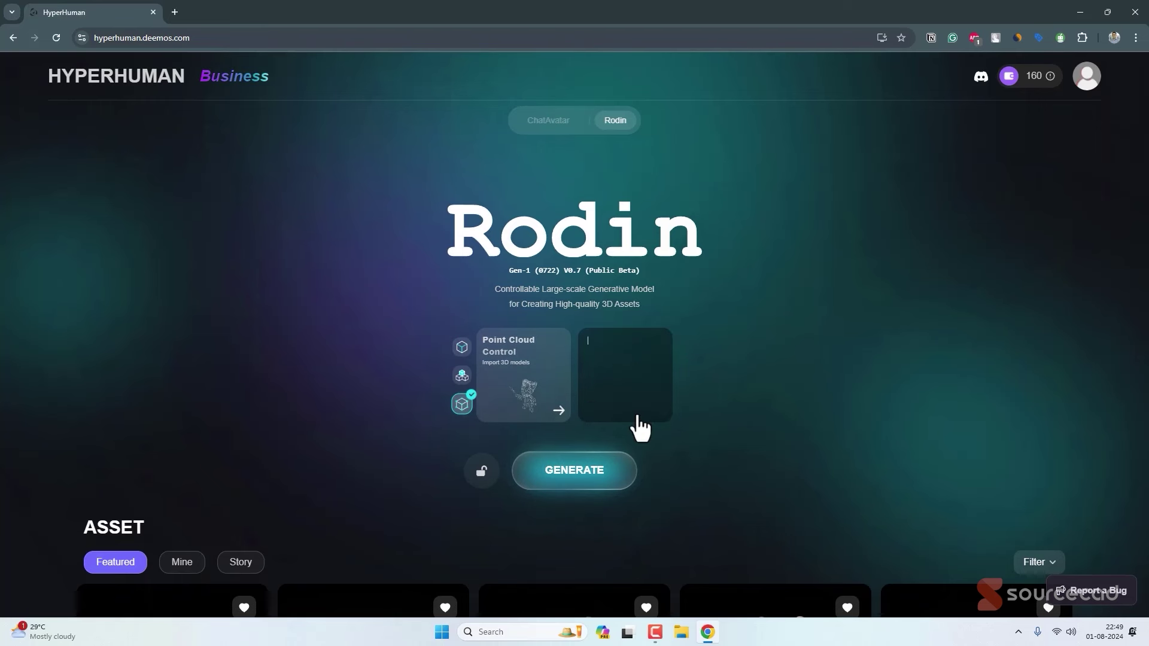
{"action": "type", "text": "a man carrying"}
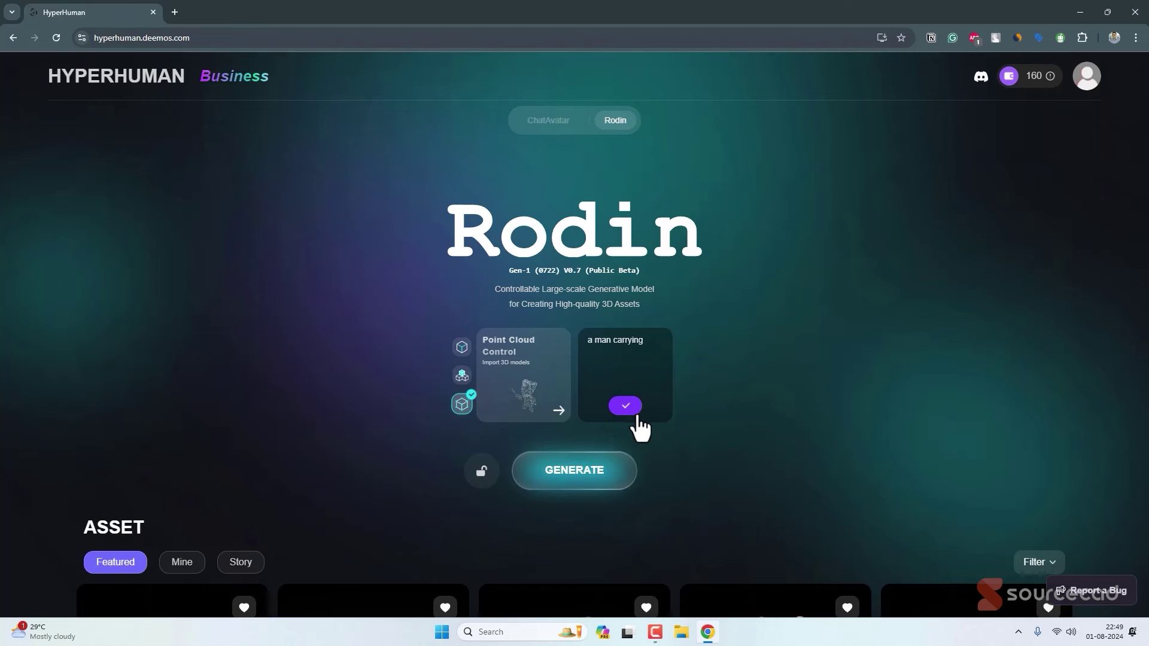
{"action": "type", "text": " sword"}
{"action": "left_click", "coordinate": [636, 413]}
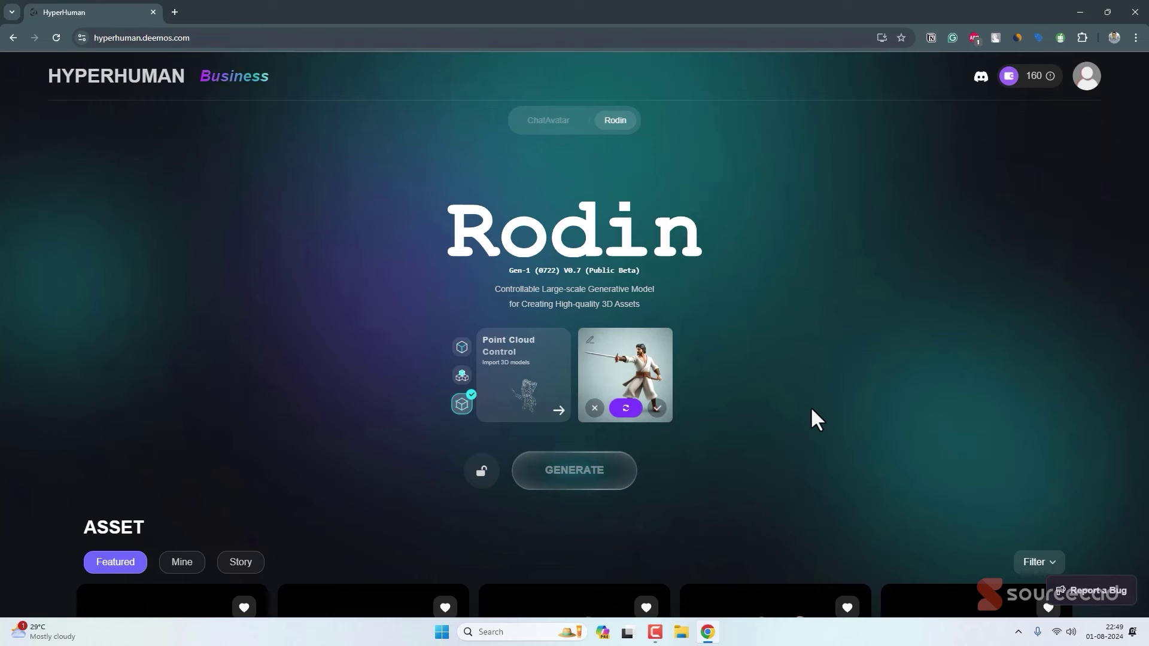
{"action": "left_click", "coordinate": [625, 408]}
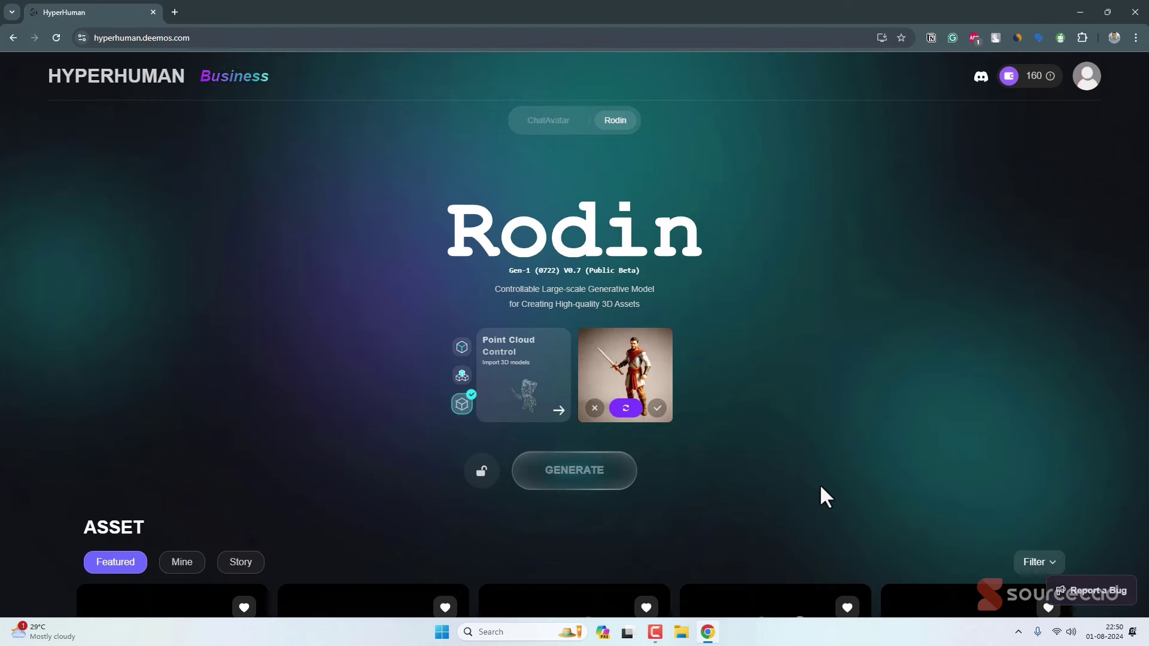
{"action": "left_click", "coordinate": [657, 409]}
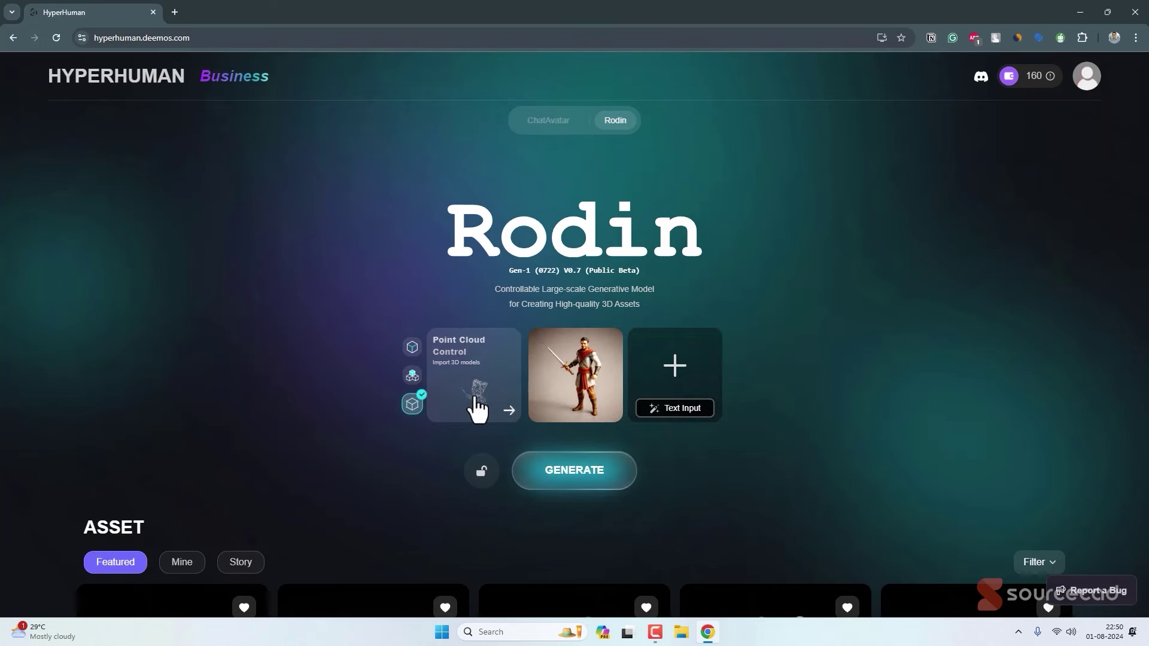
- Generate the 3D model from the warrior image and the Groot point cloud, and inspect the geometry
{"action": "left_click", "coordinate": [611, 476]}
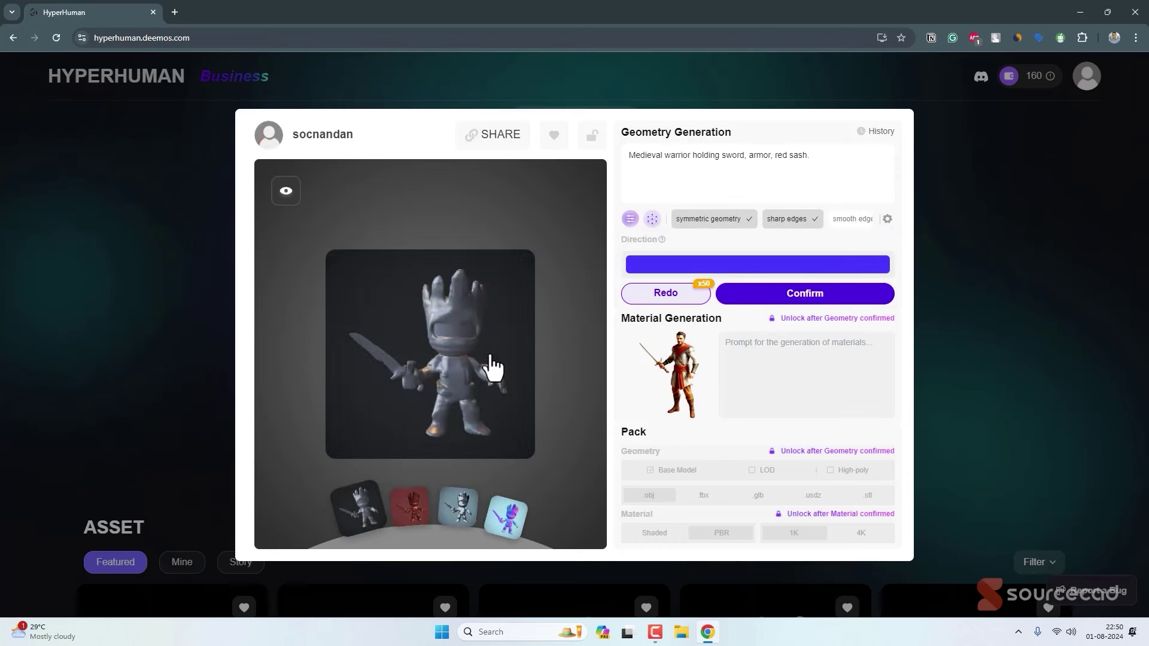
{"action": "mouse_move", "coordinate": [441, 384]}
{"action": "left_mouse_down"}
{"action": "mouse_move", "coordinate": [477, 389]}
{"action": "mouse_move", "coordinate": [489, 379]}
{"action": "mouse_move", "coordinate": [436, 390]}
{"action": "left_mouse_up"}
- Raise the warrior's point cloud uncertainty to 0.036, confirm the condition, redo the geometry and inspect the result
{"action": "left_click", "coordinate": [650, 219]}
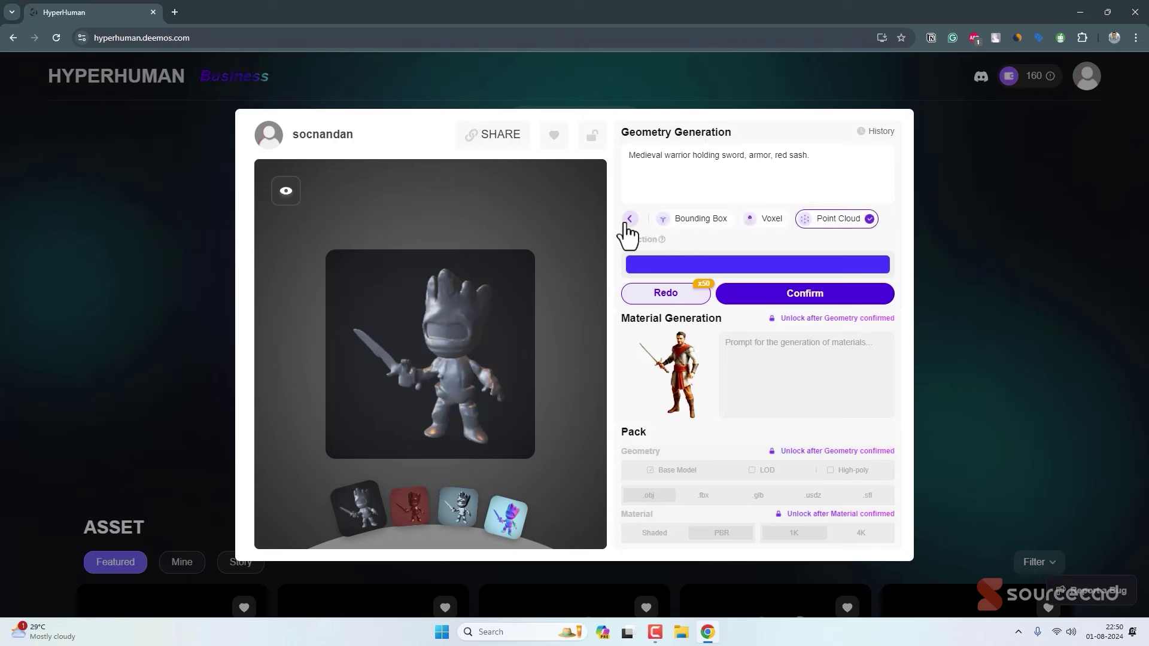
{"action": "left_click", "coordinate": [838, 219]}
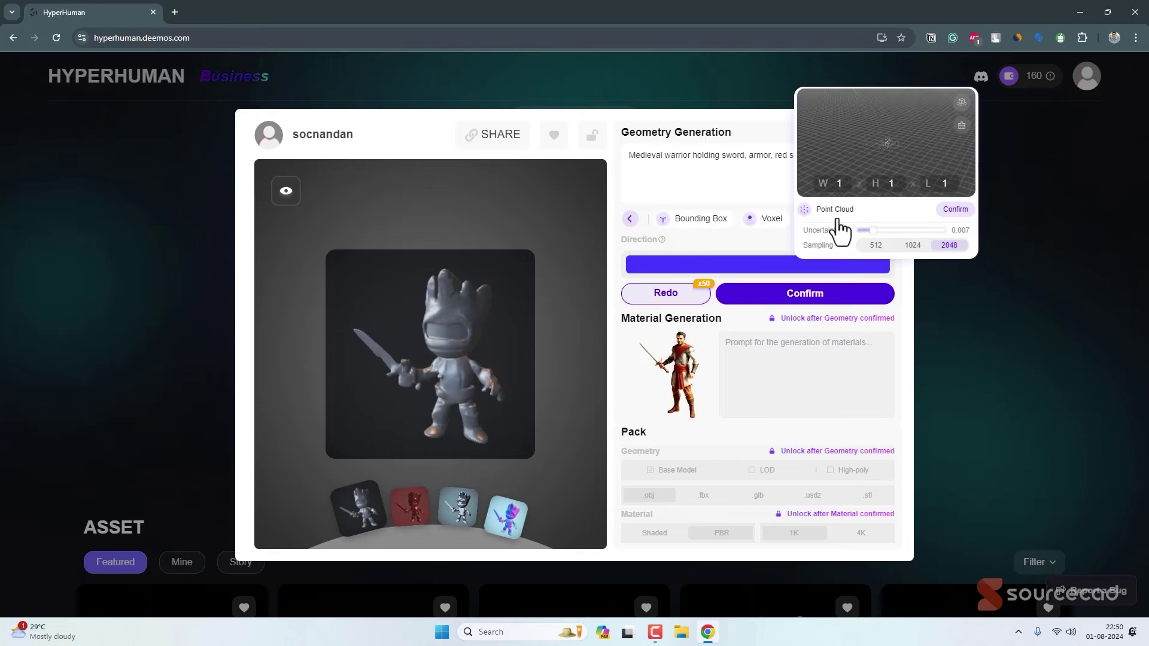
{"action": "left_click_drag", "start_coordinate": [872, 233], "coordinate": [922, 237]}
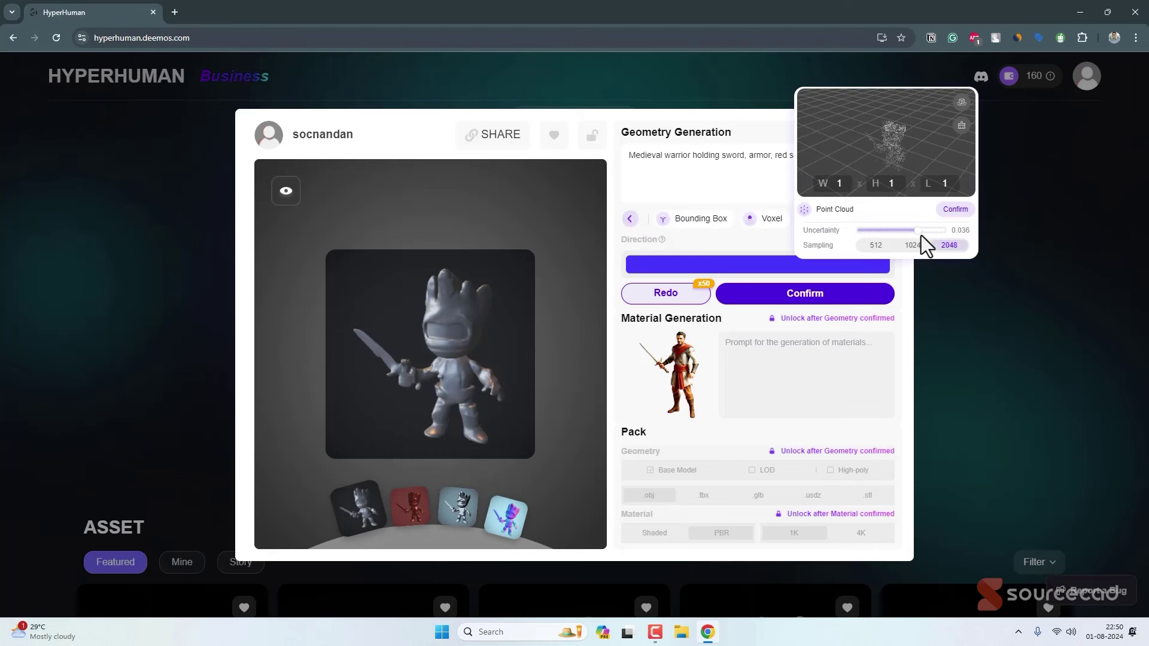
{"action": "left_click", "coordinate": [955, 209]}
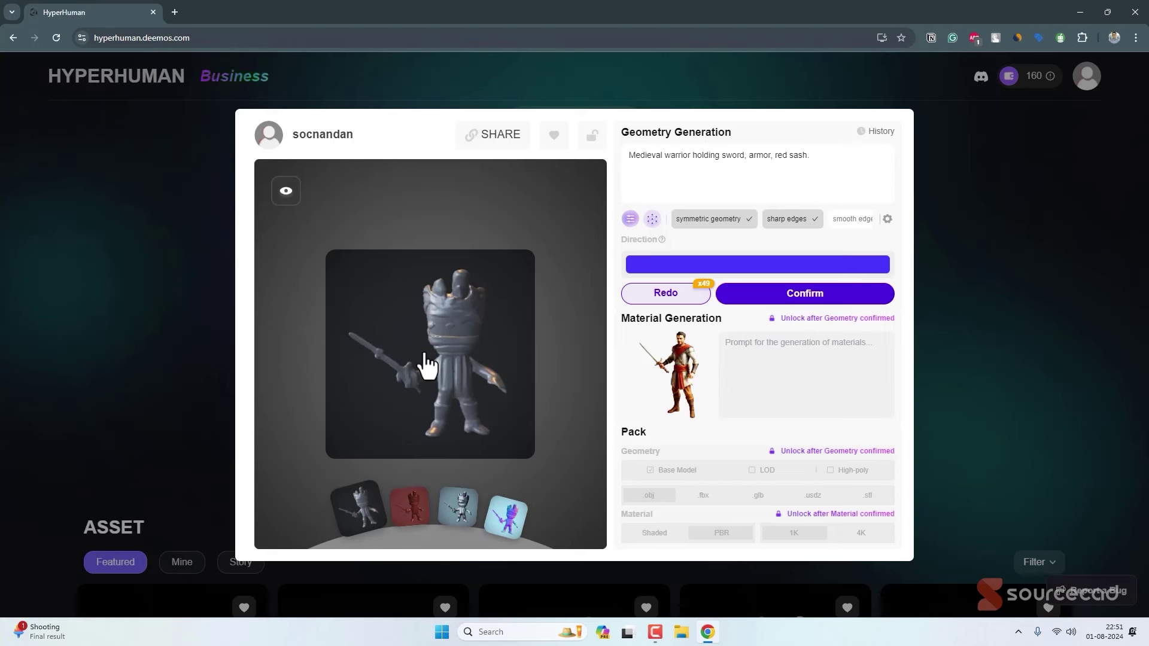
{"action": "left_click", "coordinate": [380, 380]}
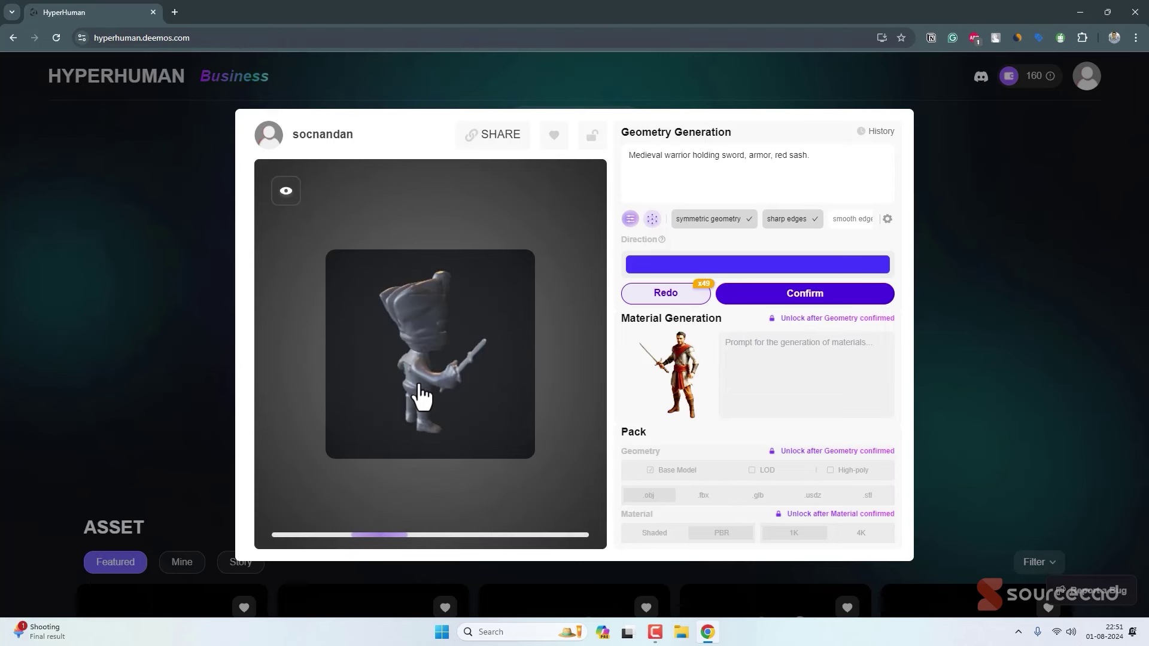
- Exit the warrior generation and return to the Rodin start page
{"action": "left_click", "coordinate": [1022, 307]}
{"action": "left_click", "coordinate": [1039, 82]}
{"action": "mouse_move", "coordinate": [1046, 98]}
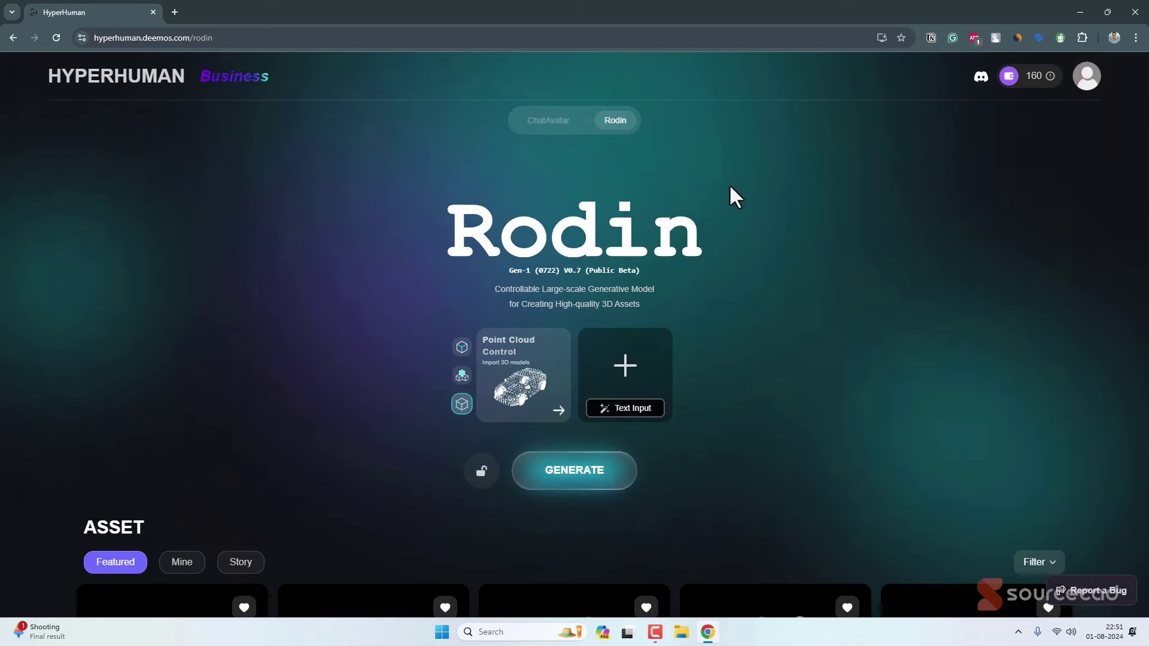